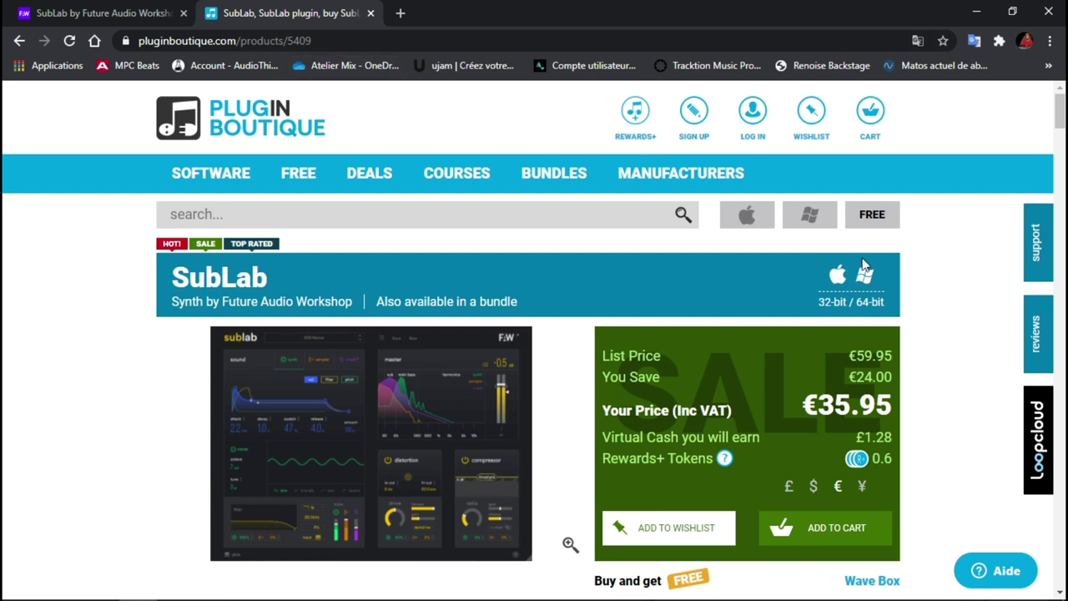
Review the SubLab product page on Plugin Boutique, from price and ratings to the feature list and system requirements
drag(1061, 111, 1061, 124)
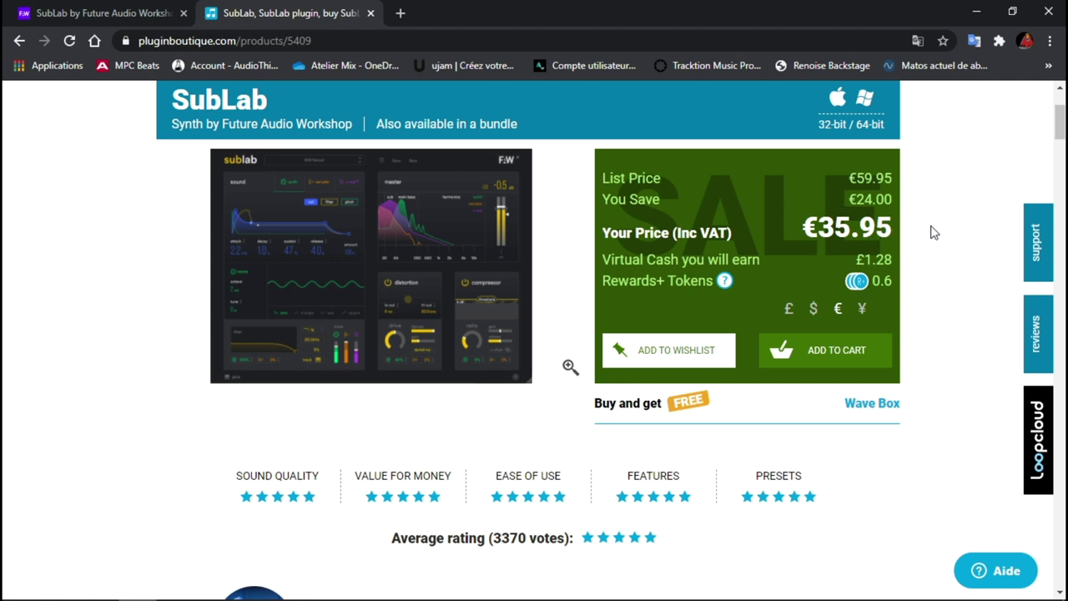
drag(1062, 123, 1062, 142)
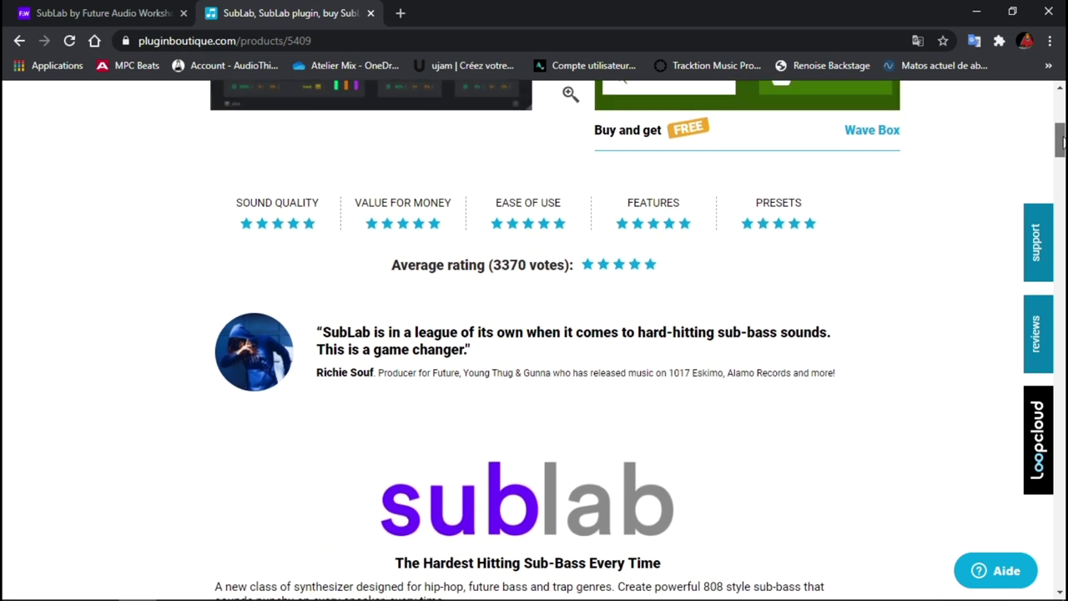
drag(1063, 142, 1062, 134)
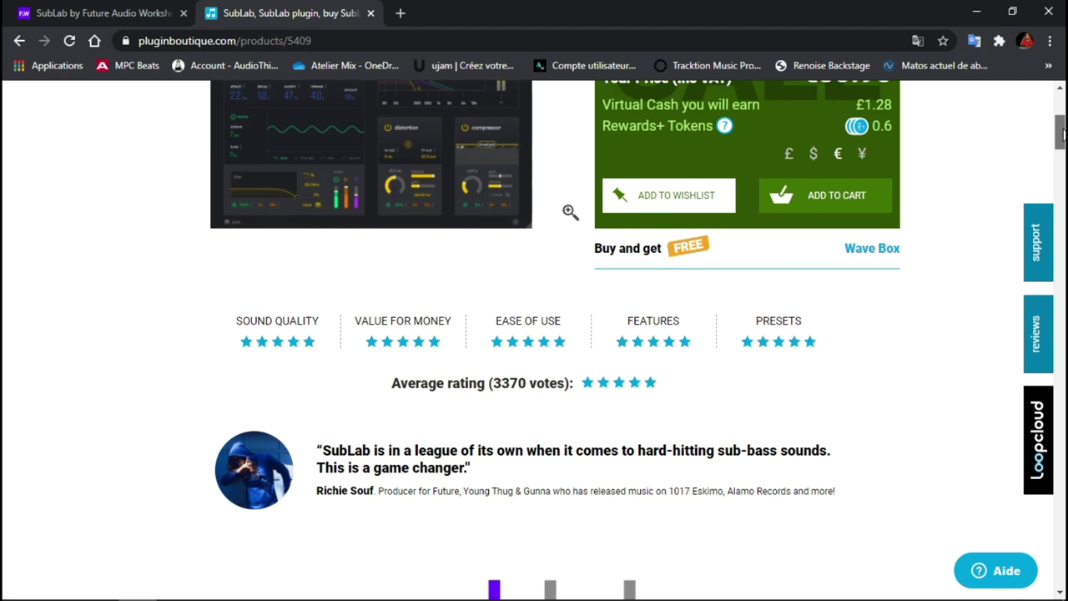
drag(1062, 134, 1062, 410)
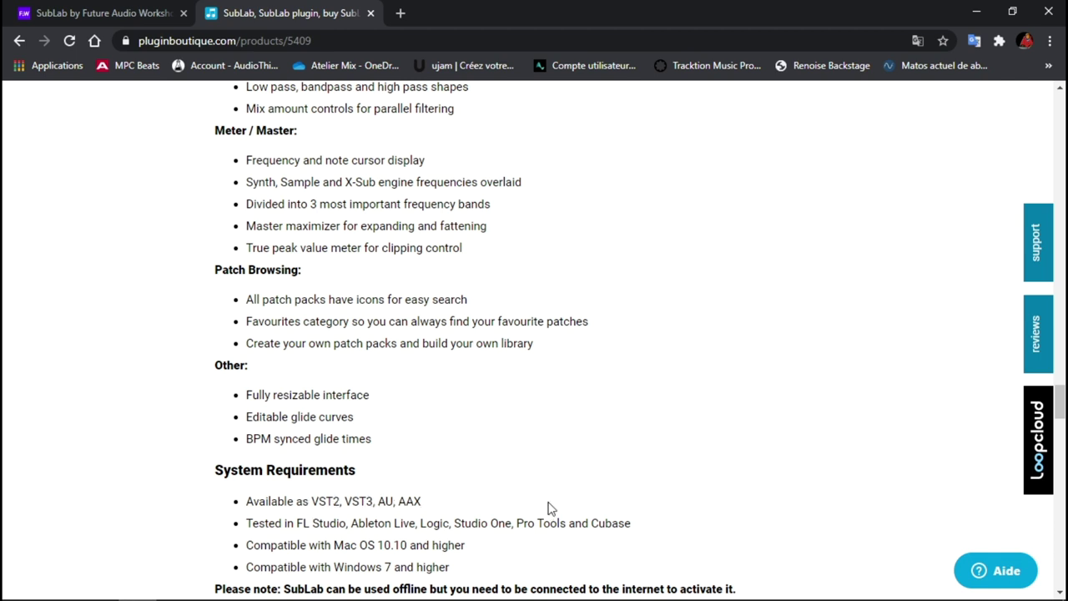
drag(1060, 405, 1018, 131)
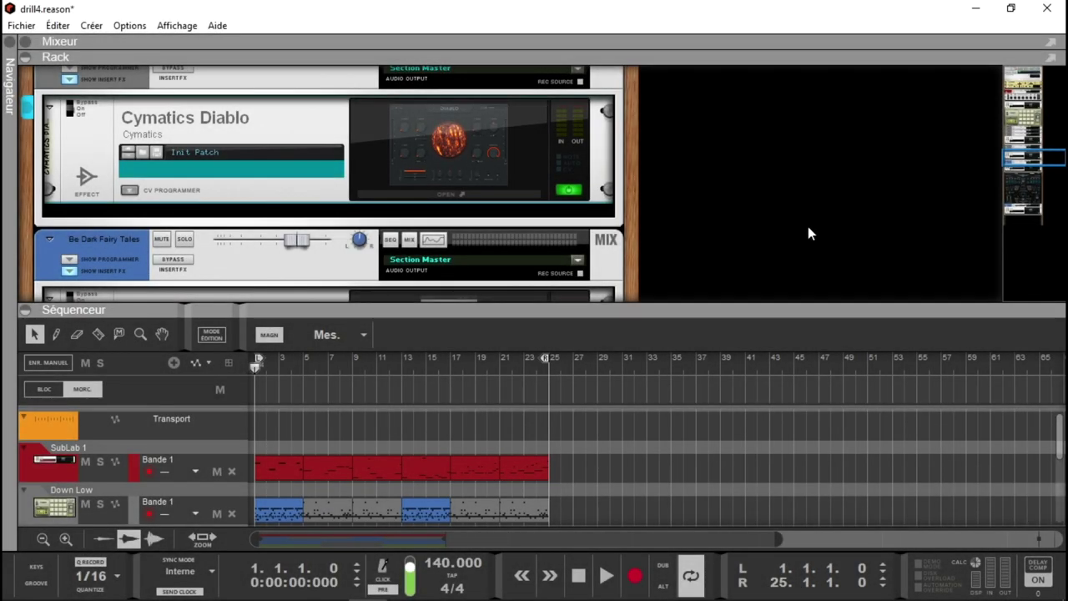
Switch to Reason, look through the SubLab and Cymatics Diablo devices in the rack, and open Cymatics Pluto beside it
drag(1023, 156, 1030, 107)
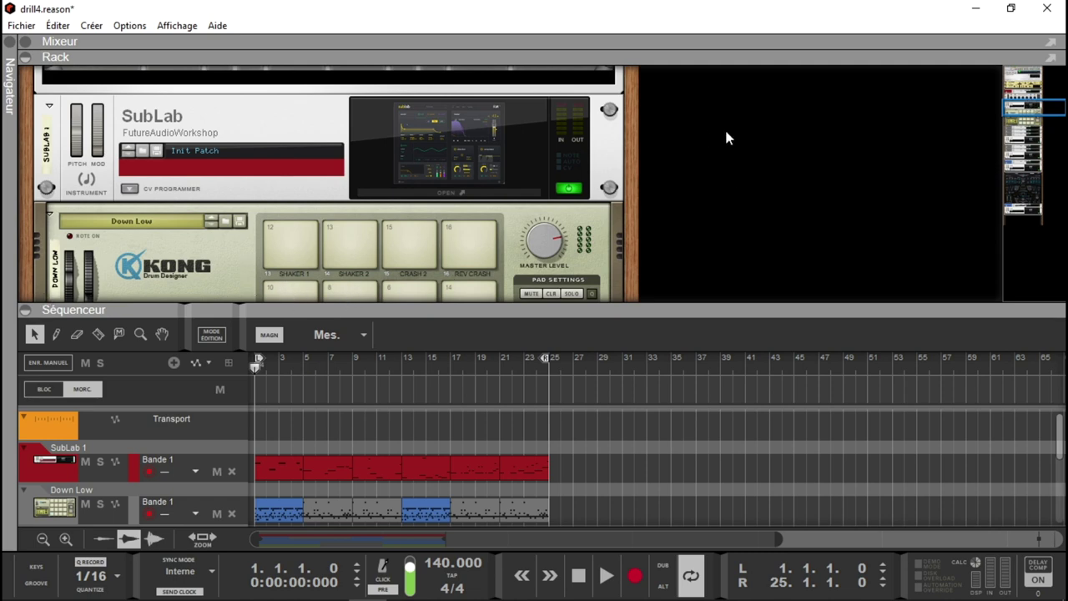
drag(1044, 107, 1054, 153)
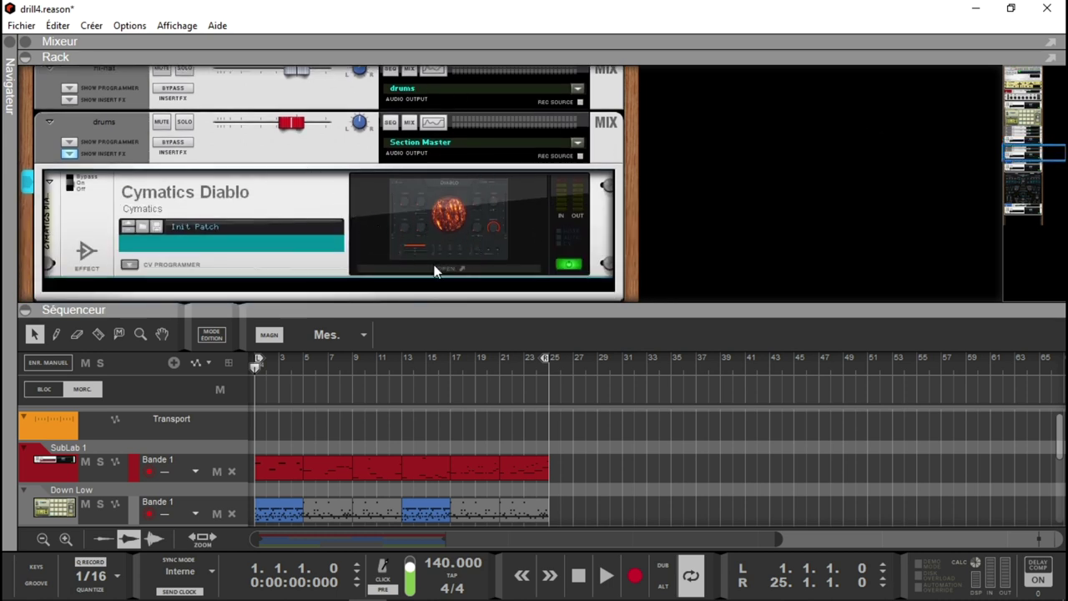
drag(1052, 154, 1037, 166)
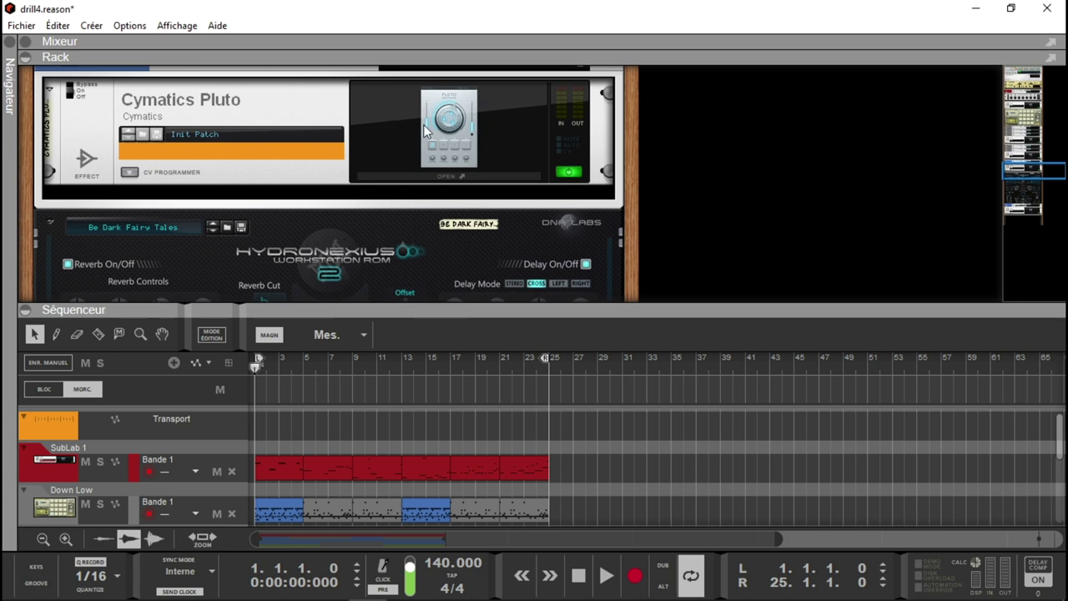
click(450, 184)
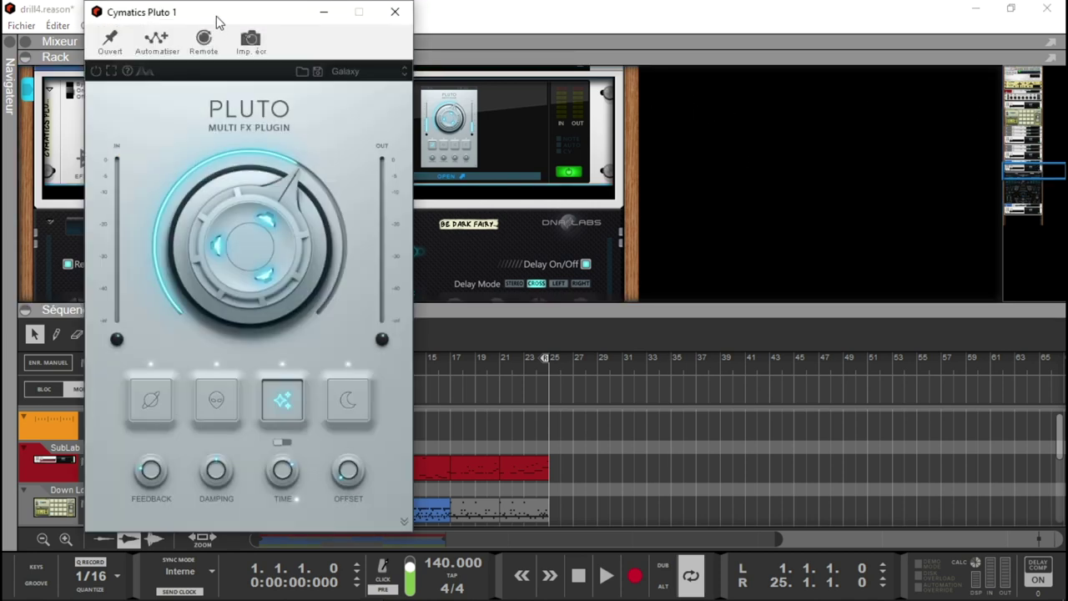
drag(229, 15, 788, 48)
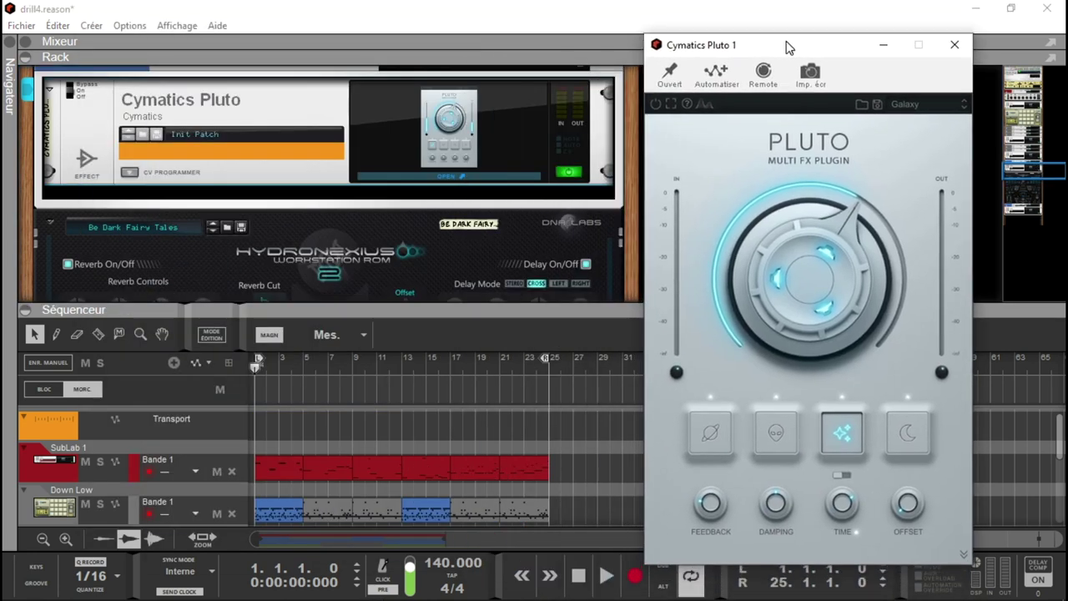
Inspect the Initial Reverse effect's interface at the end of the rack and close it
drag(1042, 164, 1042, 206)
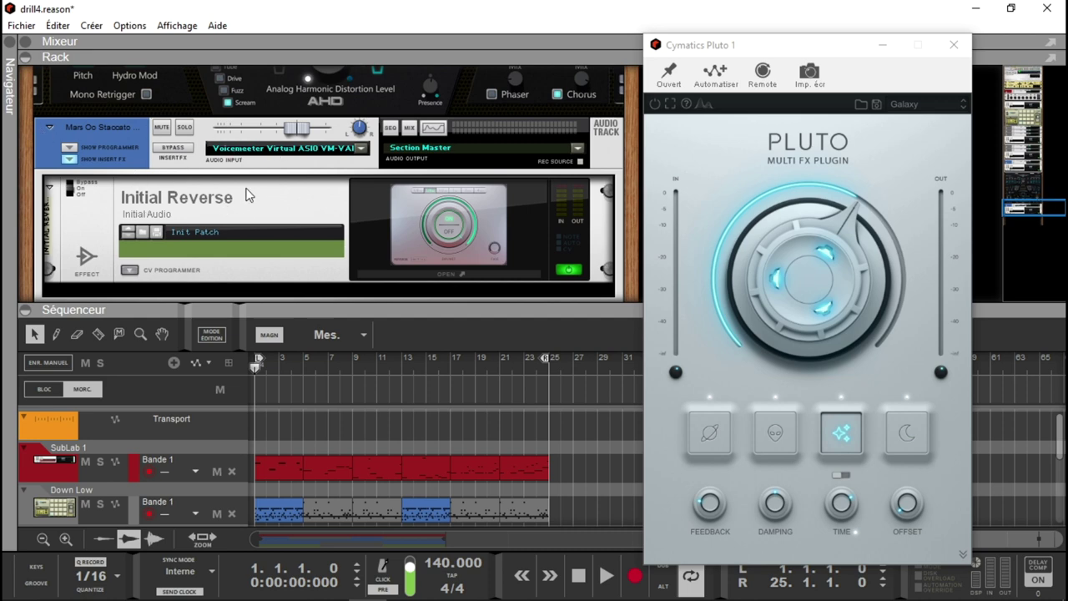
click(399, 204)
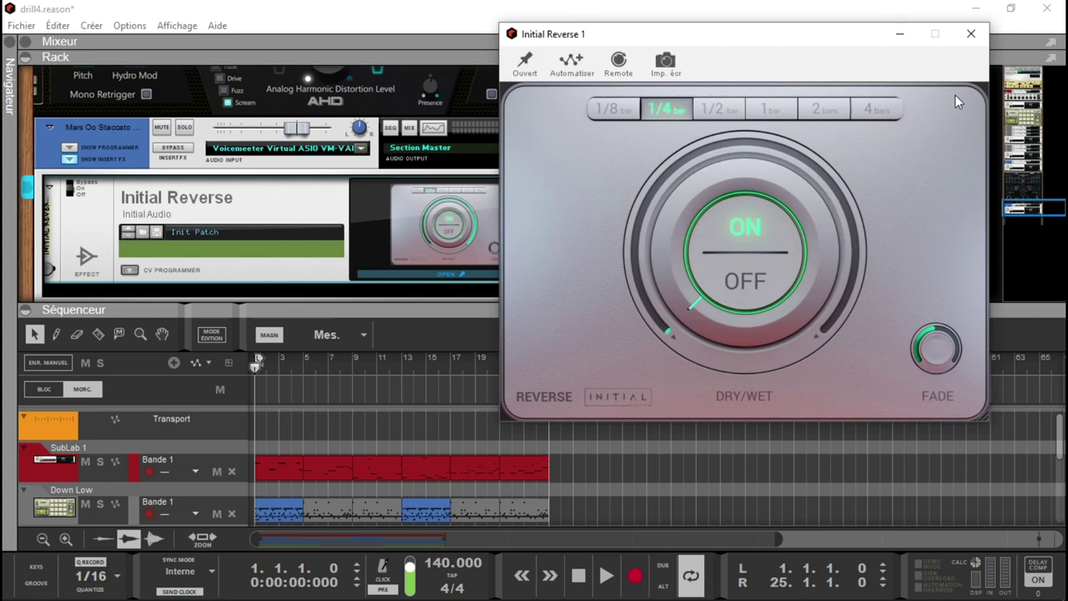
click(969, 36)
drag(1035, 208, 1034, 215)
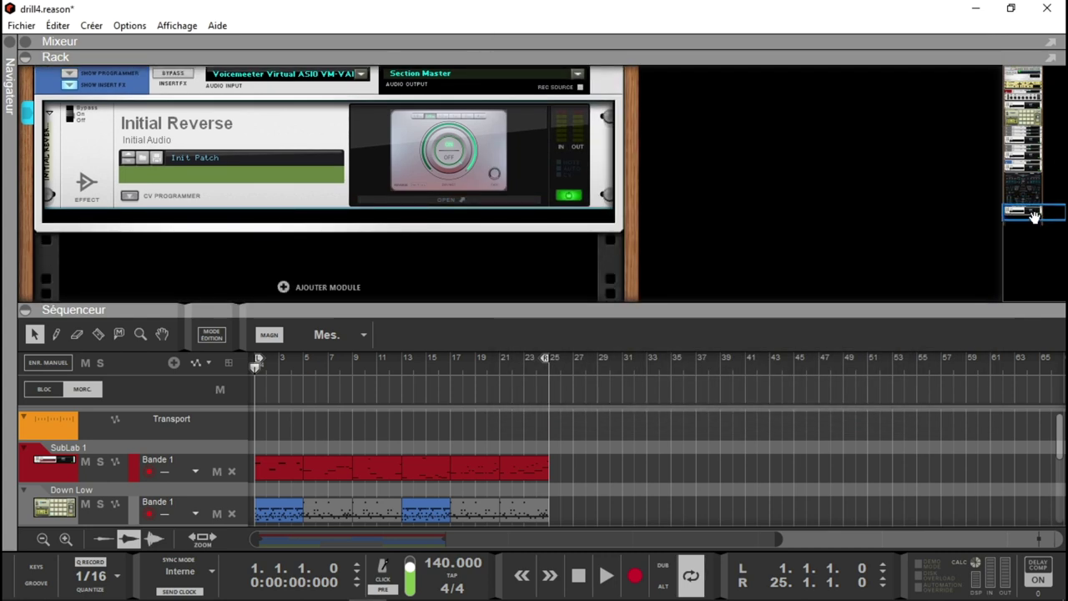
Play the song, view all sequencer tracks at full height, and open Initial Reverse to watch its Dry/Wet automation
key(space)
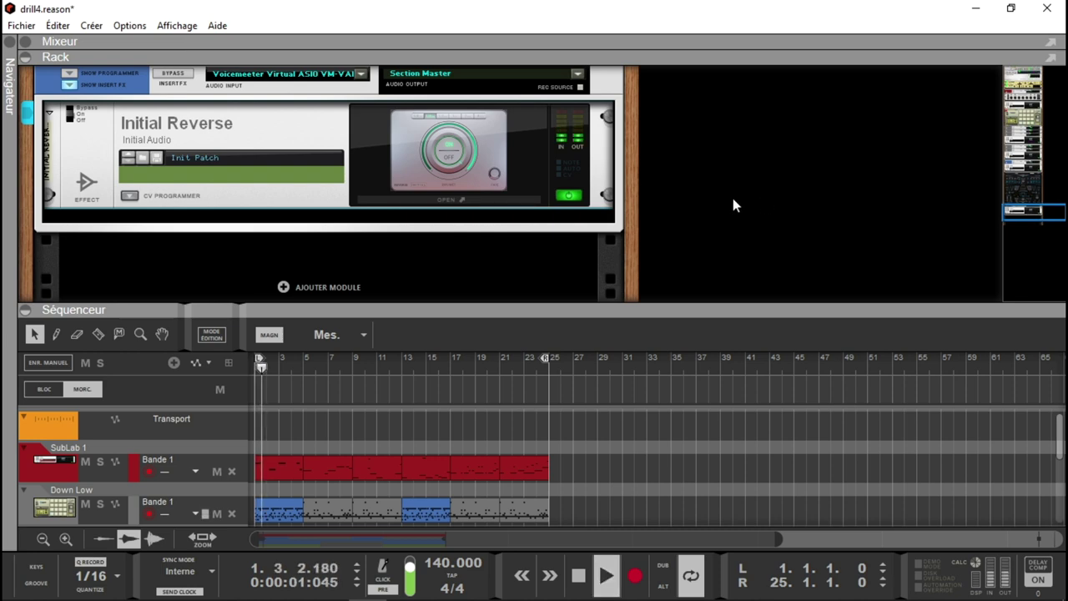
click(25, 57)
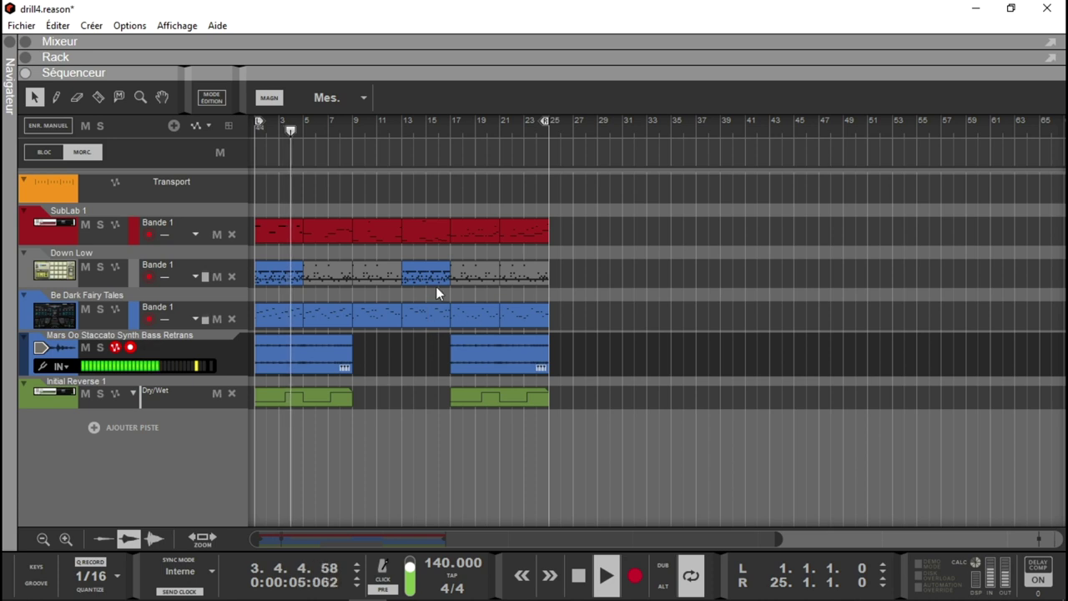
click(25, 57)
click(437, 201)
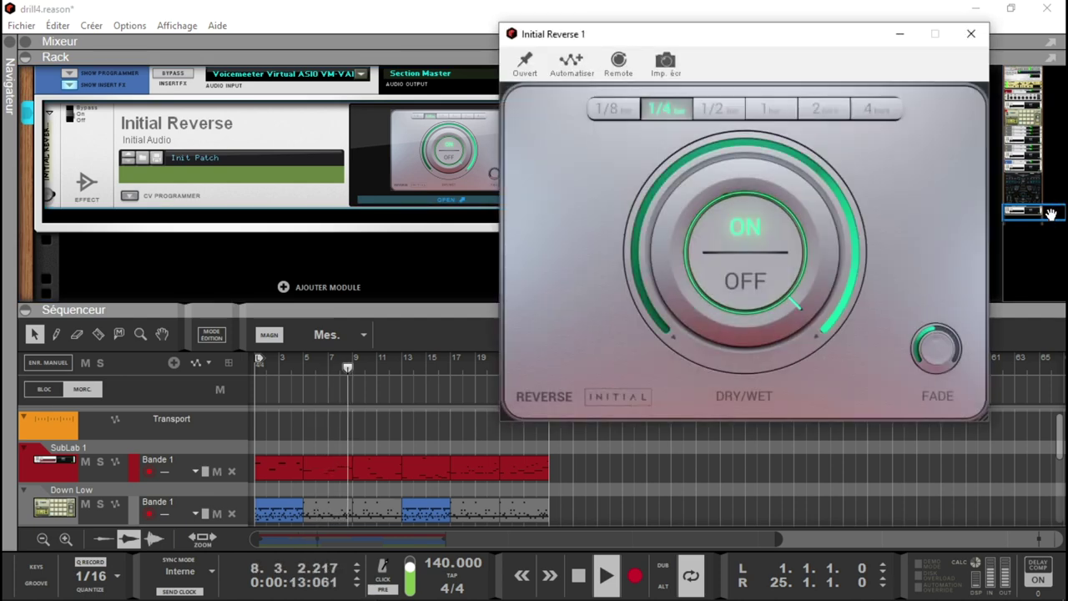
Watch Cymatics Pluto and the Hydronexius synth during playback, and close the Pluto window
drag(1051, 214, 1047, 167)
click(467, 263)
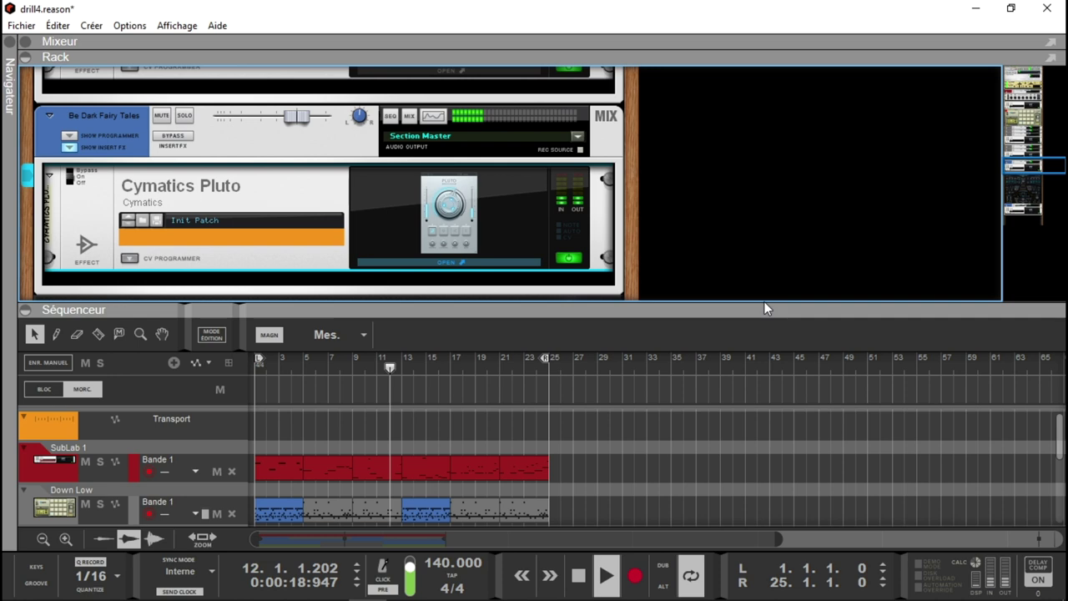
drag(1028, 167, 1032, 185)
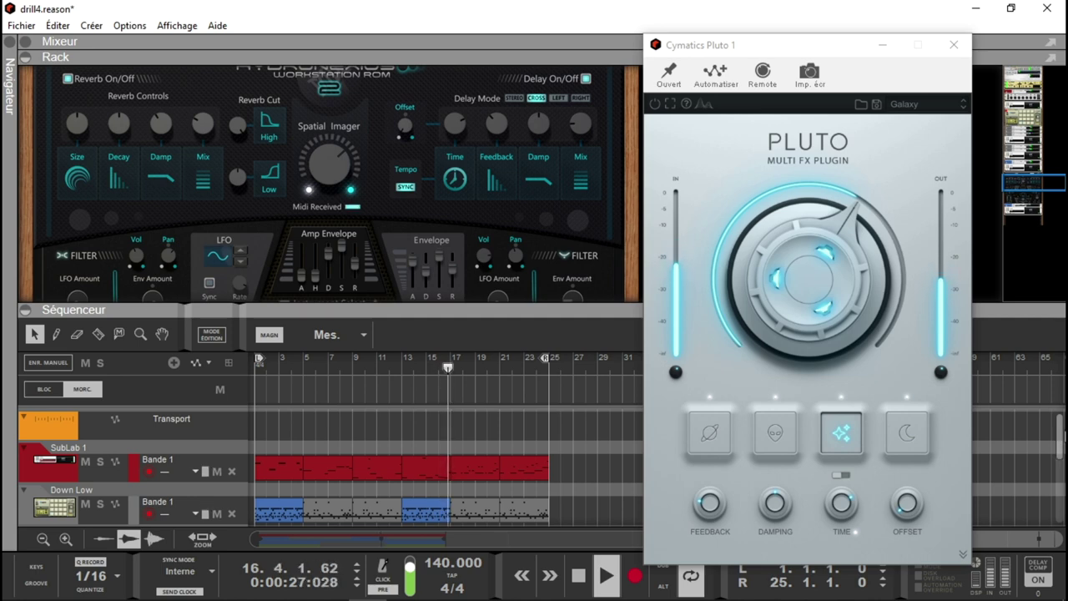
mouse_move(1061, 444)
mouse_down()
mouse_move(1062, 478)
mouse_move(1058, 433)
mouse_up()
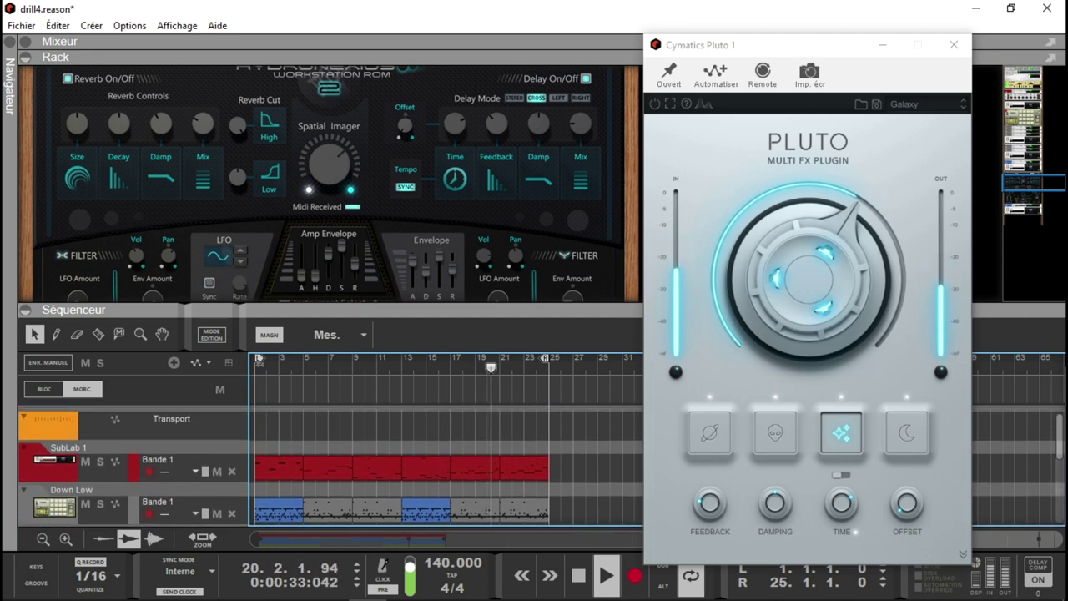
click(956, 48)
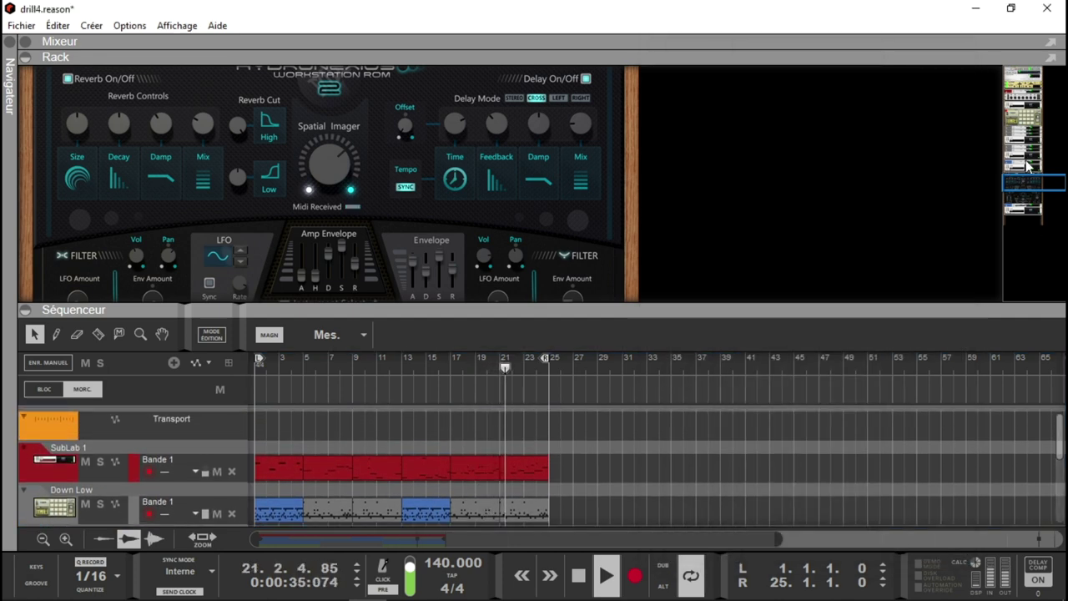
Solo the SubLab 1 track and open the SubLab plugin window, placing it clear of the device in the rack
drag(1030, 175, 1021, 104)
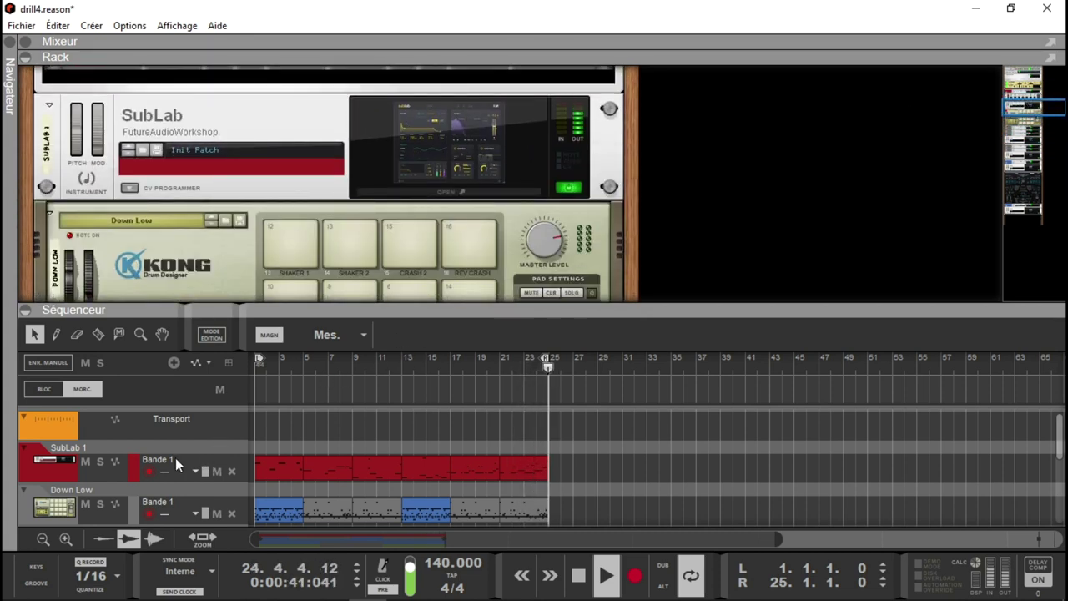
click(100, 462)
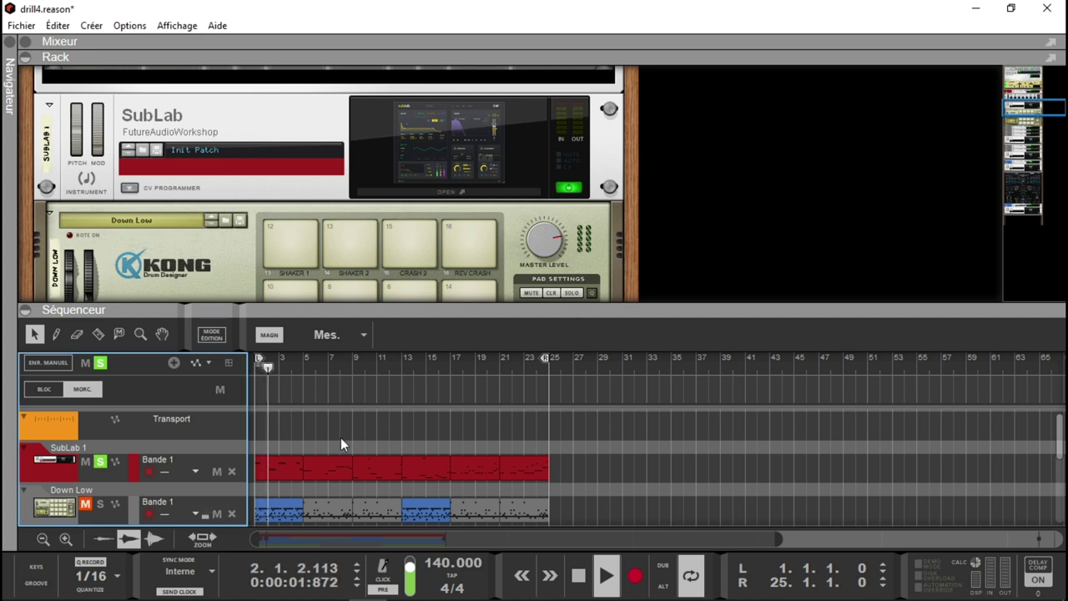
click(420, 190)
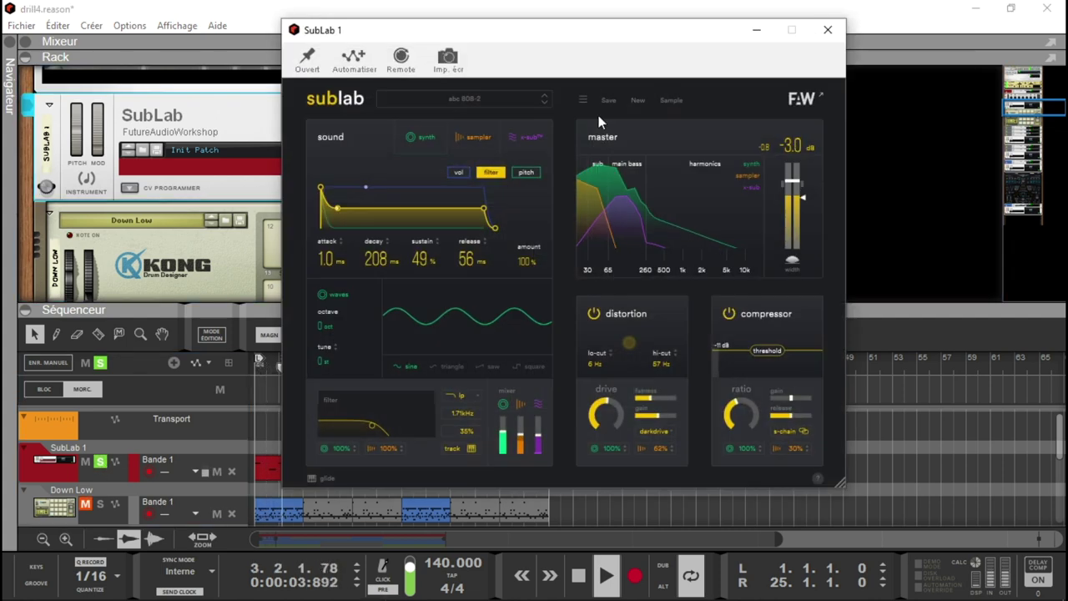
drag(617, 30, 776, 105)
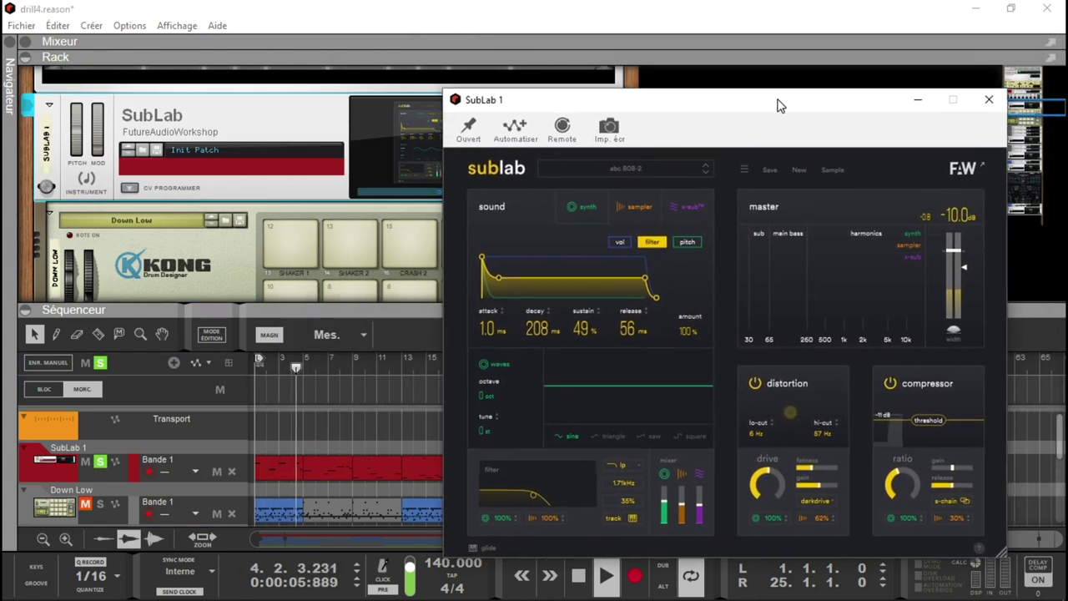
Bypass the insert effects on the SubLab mix channel containing the Bass Enhancer, and reopen the SubLab plugin window
drag(1035, 101, 1032, 94)
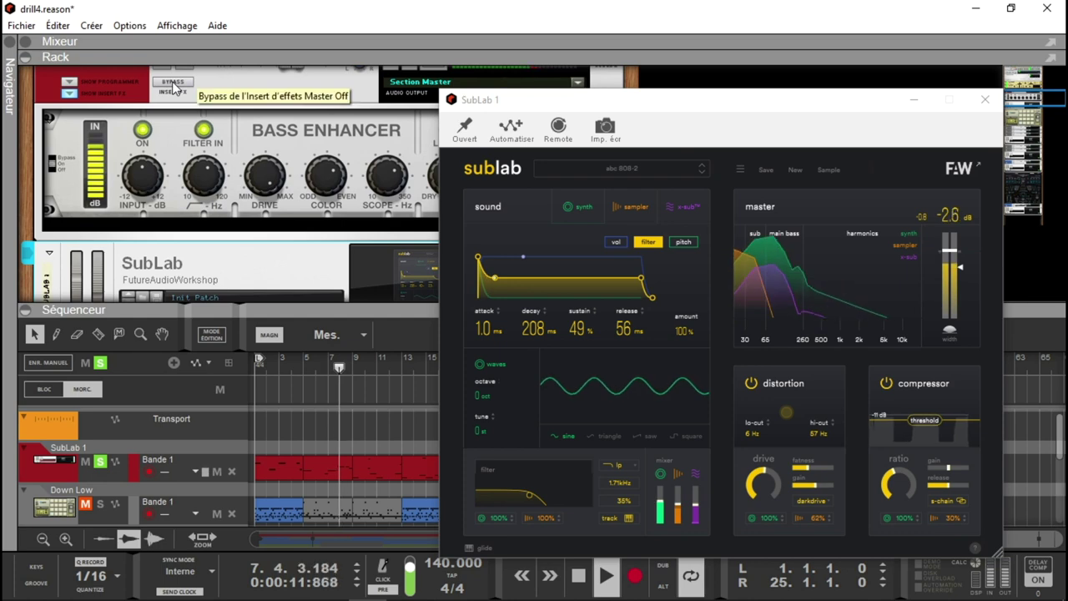
click(397, 275)
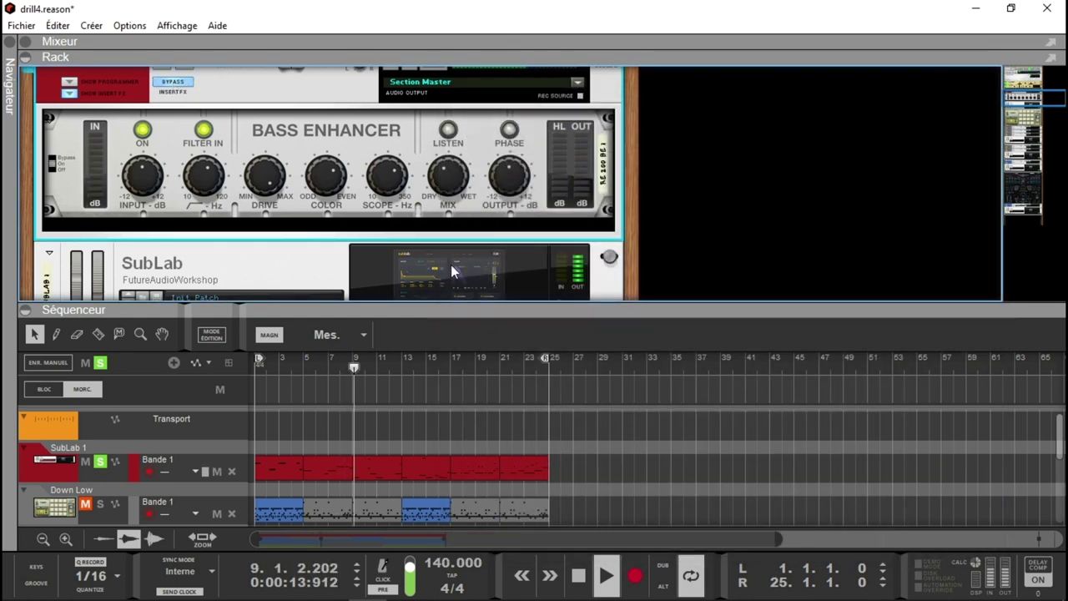
click(451, 265)
drag(836, 97, 864, 56)
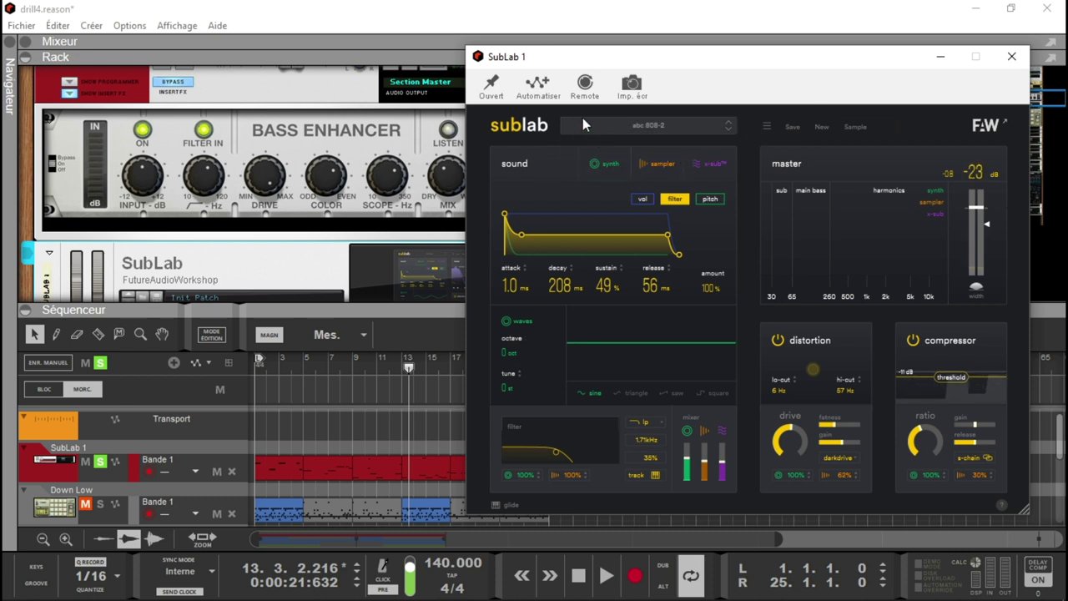
Open SubLab's preset browser and preview the Analog Machines, Crushed and Crushed II packs by toggling their filters
click(661, 127)
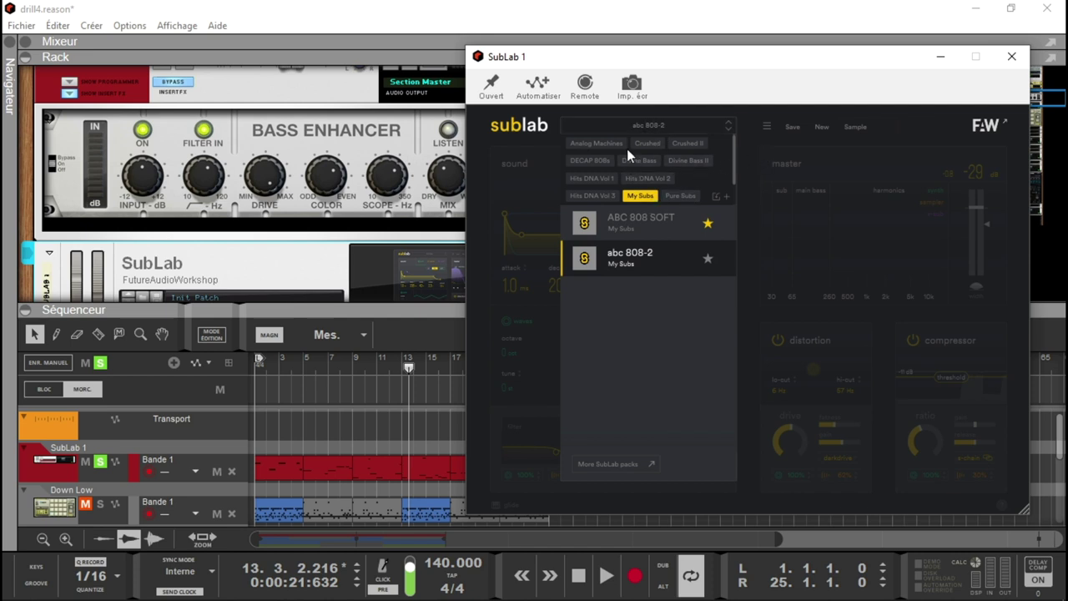
click(593, 143)
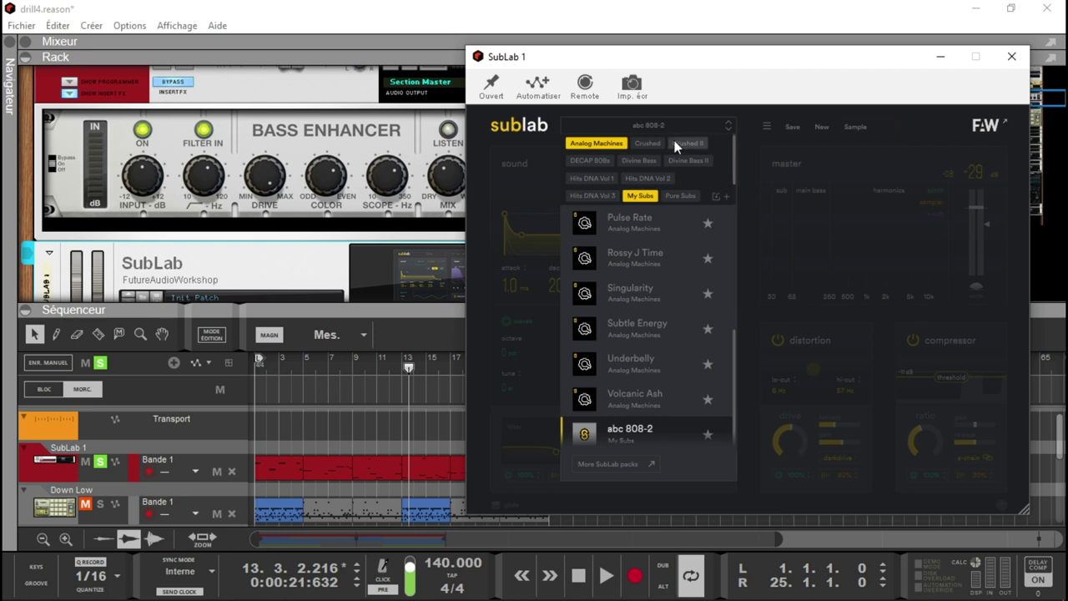
click(649, 145)
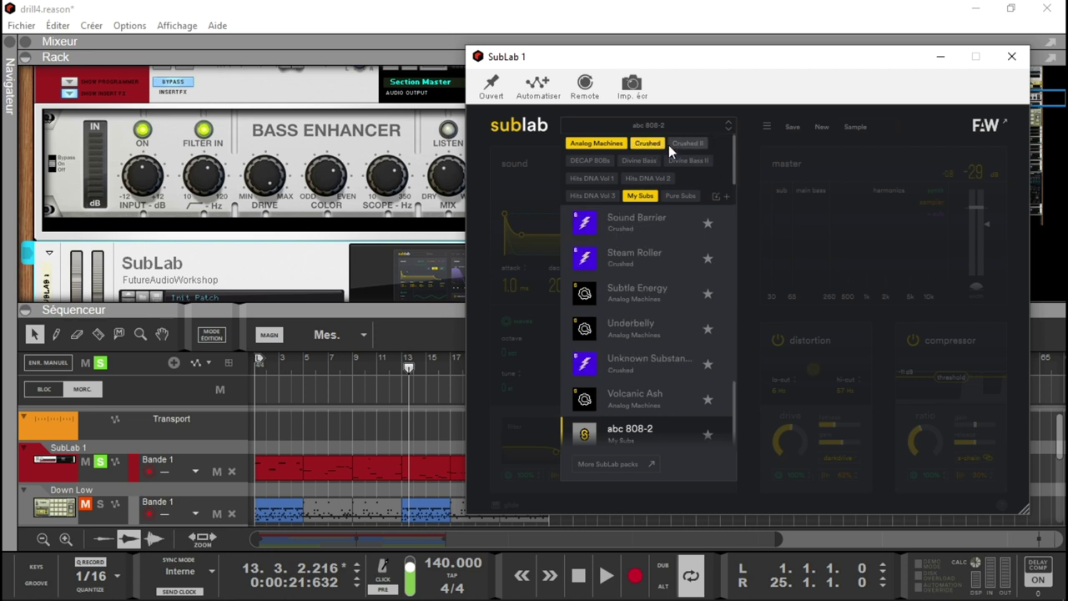
click(671, 143)
click(646, 142)
click(597, 143)
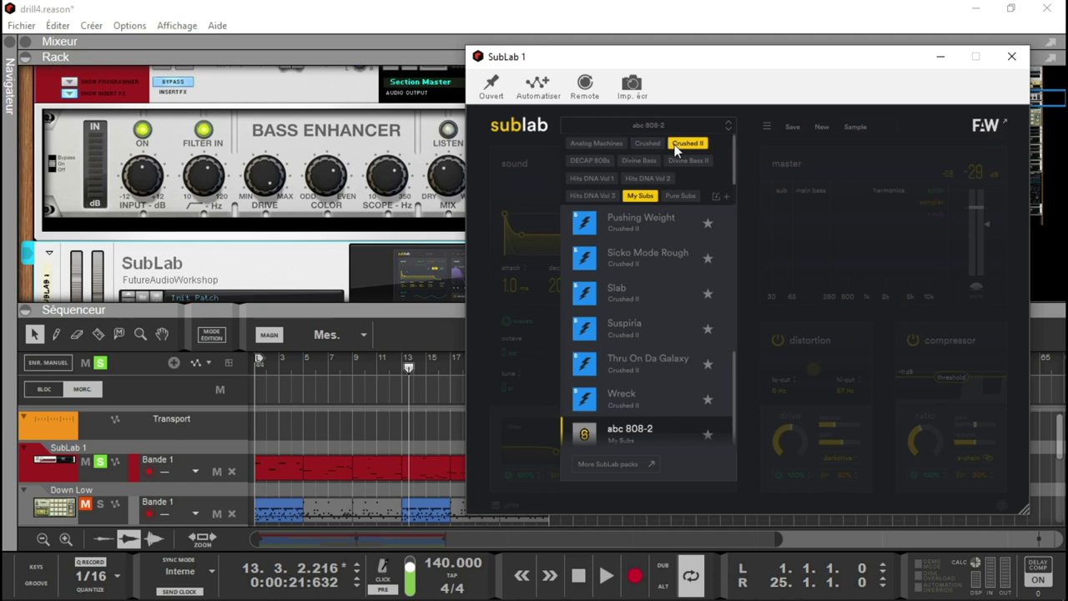
click(688, 142)
Browse the Analog Machines presets from the start of the list, clear the extra pack filters, and close the preset browser
click(605, 143)
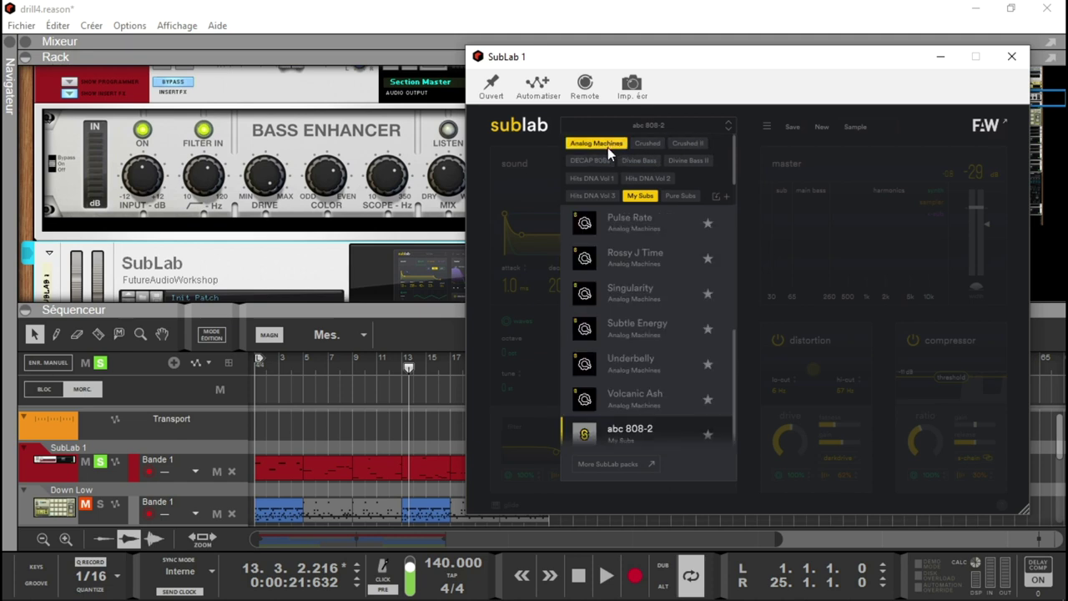
scroll(730, 204, up, 4)
mouse_move(730, 204)
mouse_down()
mouse_move(731, 240)
mouse_move(731, 219)
mouse_up()
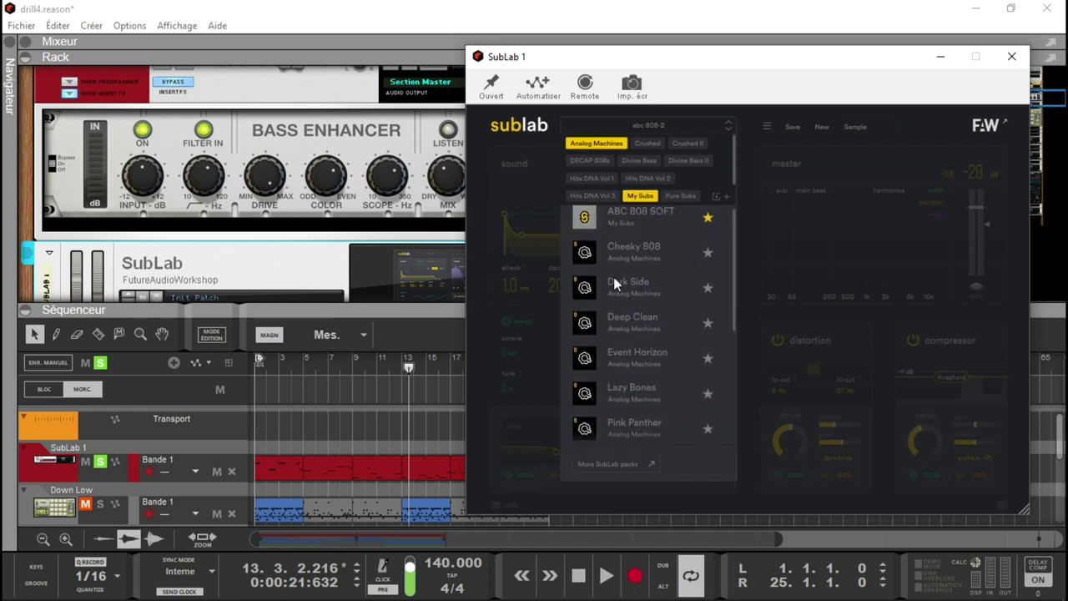
click(692, 147)
click(686, 142)
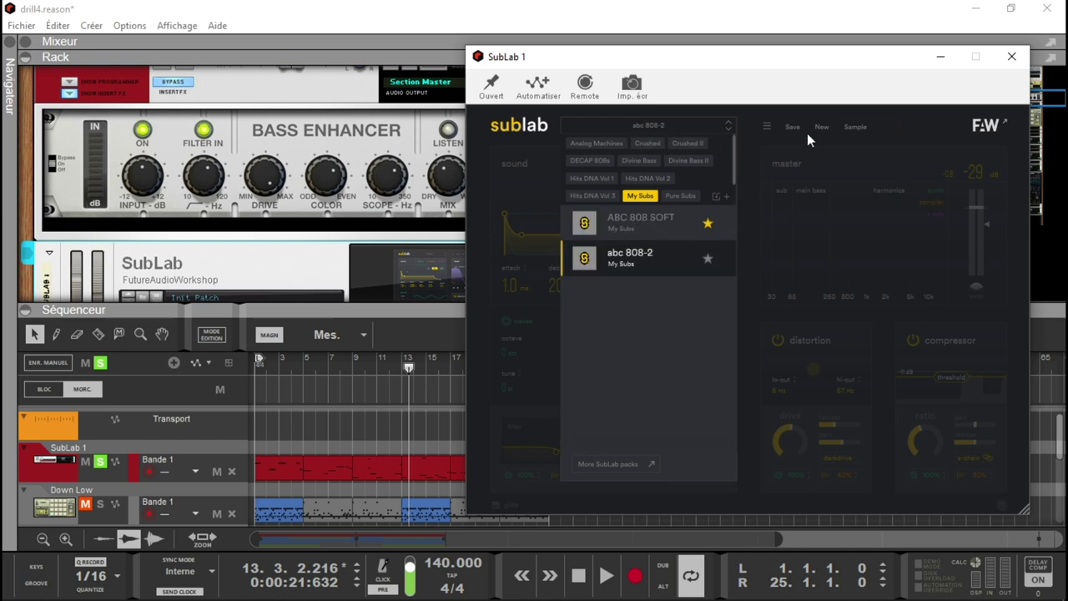
click(771, 142)
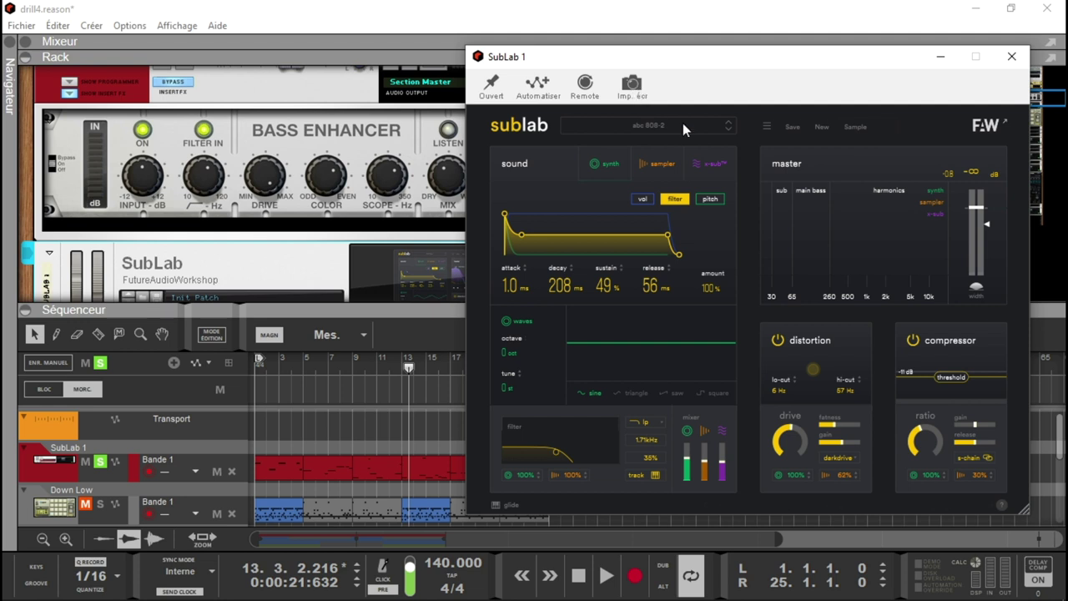
Start a new default patch, select the SubLab 1 track for playing, and show the synth's volume envelope
click(819, 128)
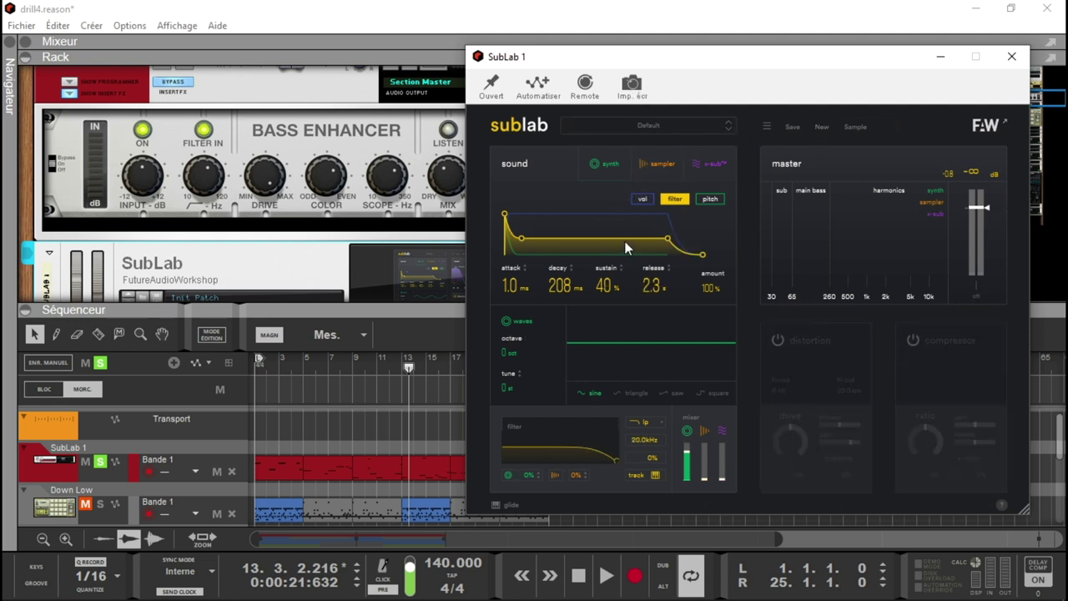
click(46, 468)
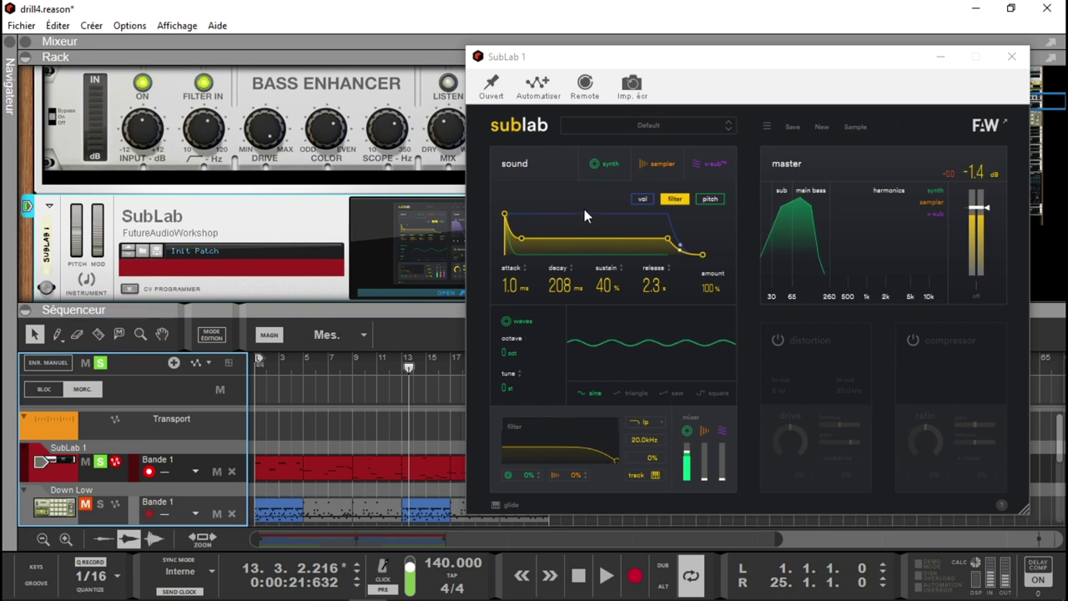
click(601, 150)
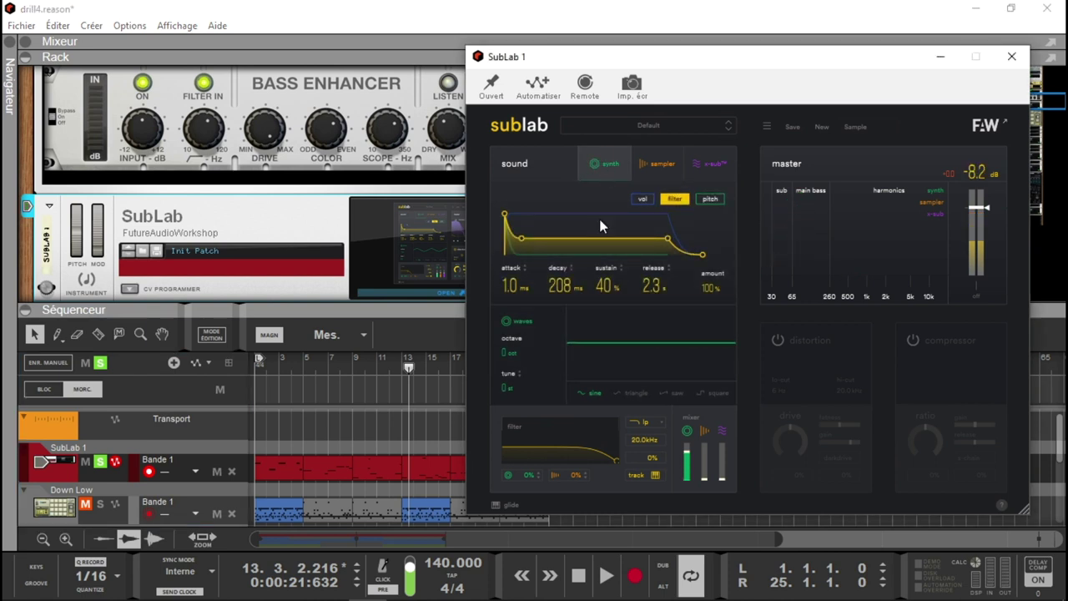
click(643, 199)
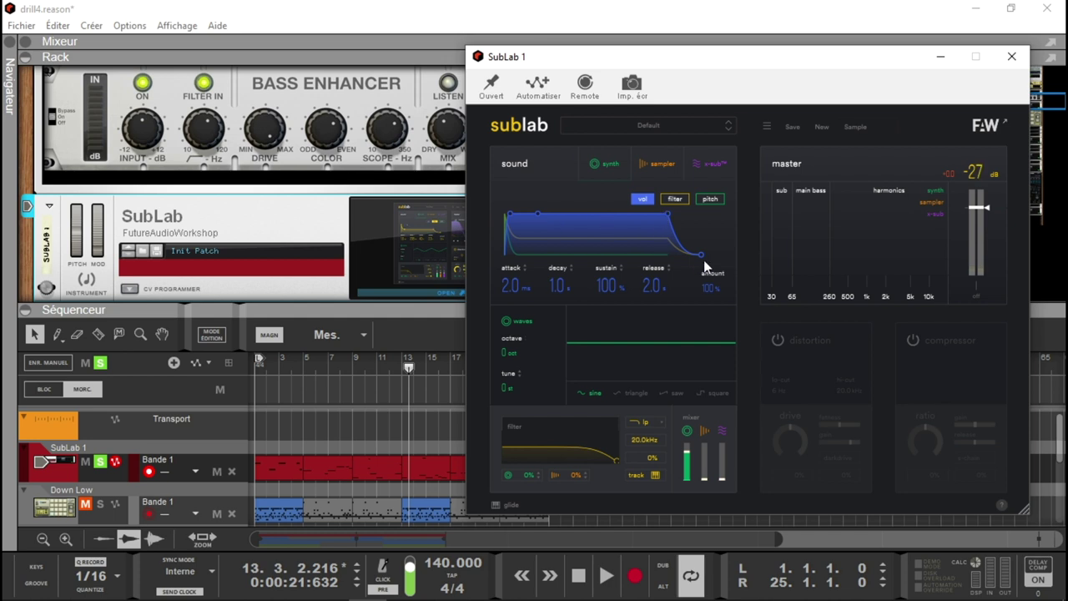
Audition volume envelope release times, from the 1.0 ms minimum up to about 587 ms
drag(698, 256, 670, 254)
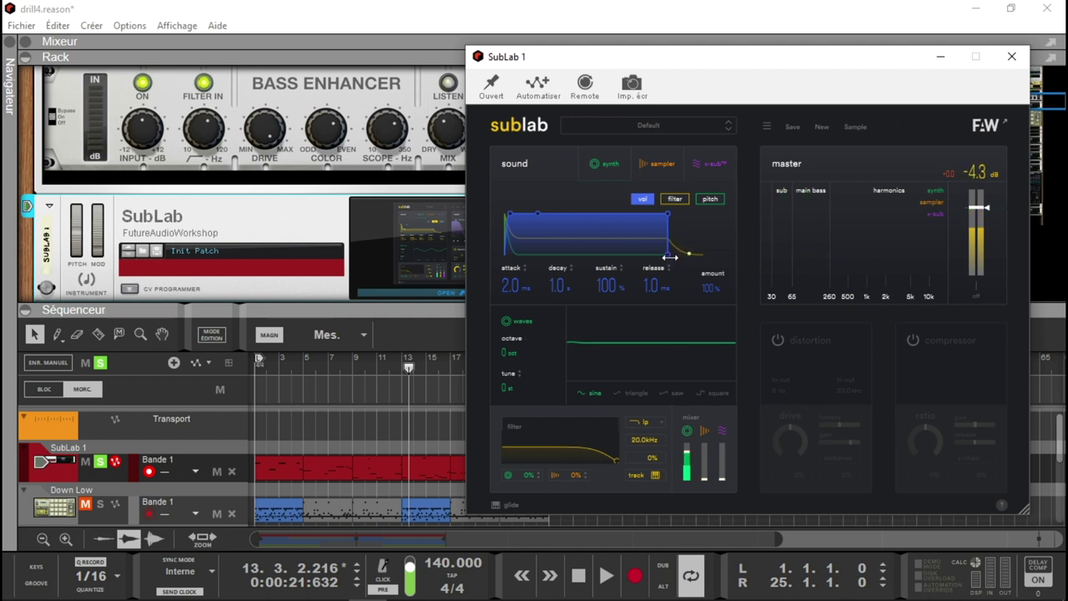
click(670, 256)
drag(671, 255, 691, 256)
click(691, 255)
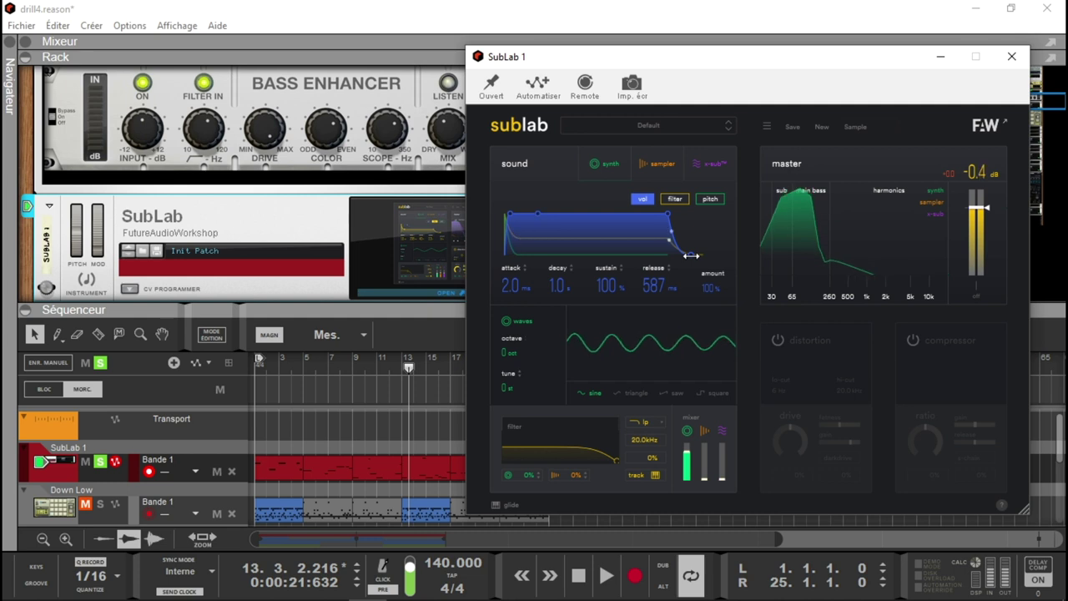
Audition the triangle and saw waves, and set the oscillator to a square wave at -1 octave
click(627, 400)
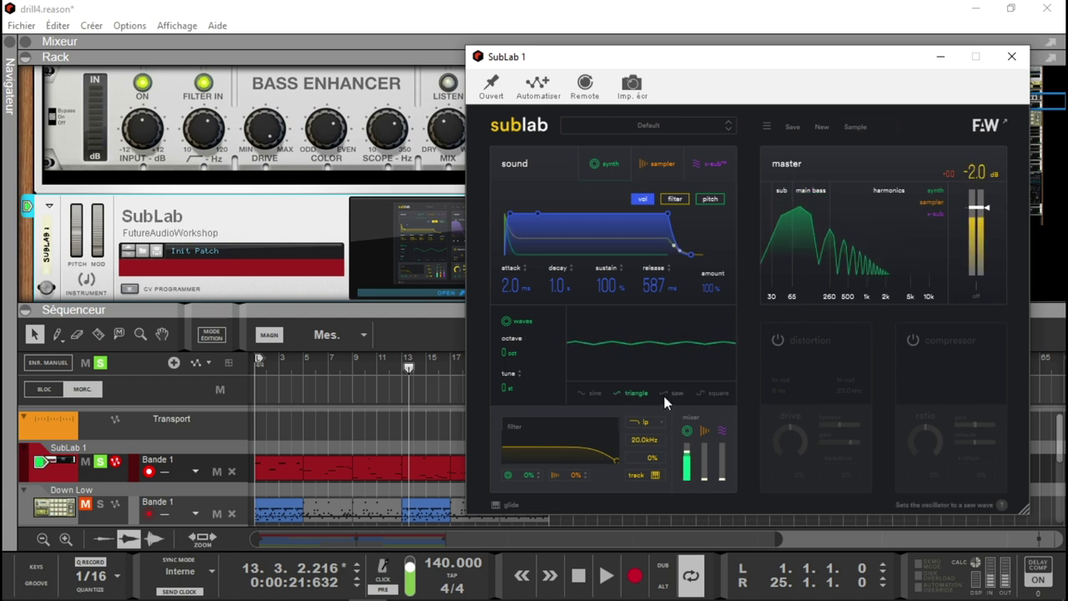
click(665, 399)
click(701, 397)
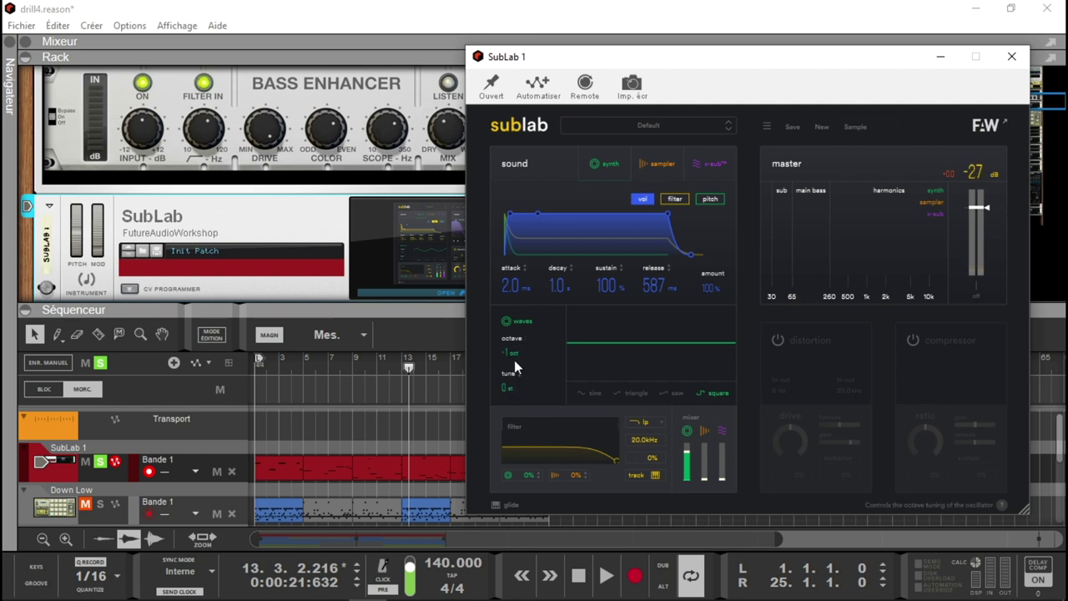
drag(513, 364, 515, 345)
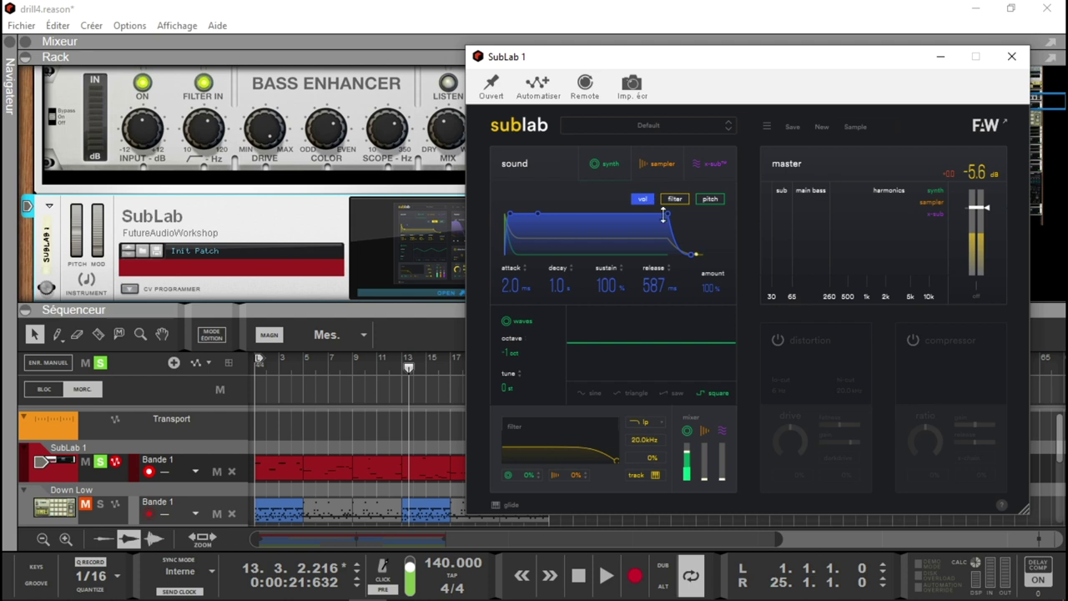
Shorten the volume envelope release to about 21 ms and the filter envelope release to about 47 ms
drag(686, 256, 676, 253)
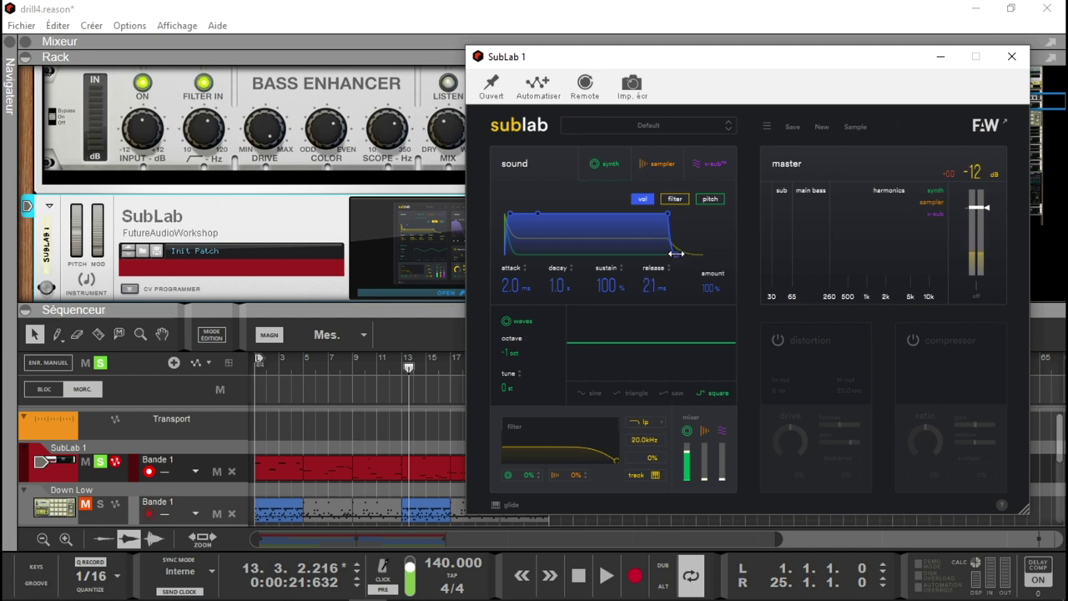
click(675, 200)
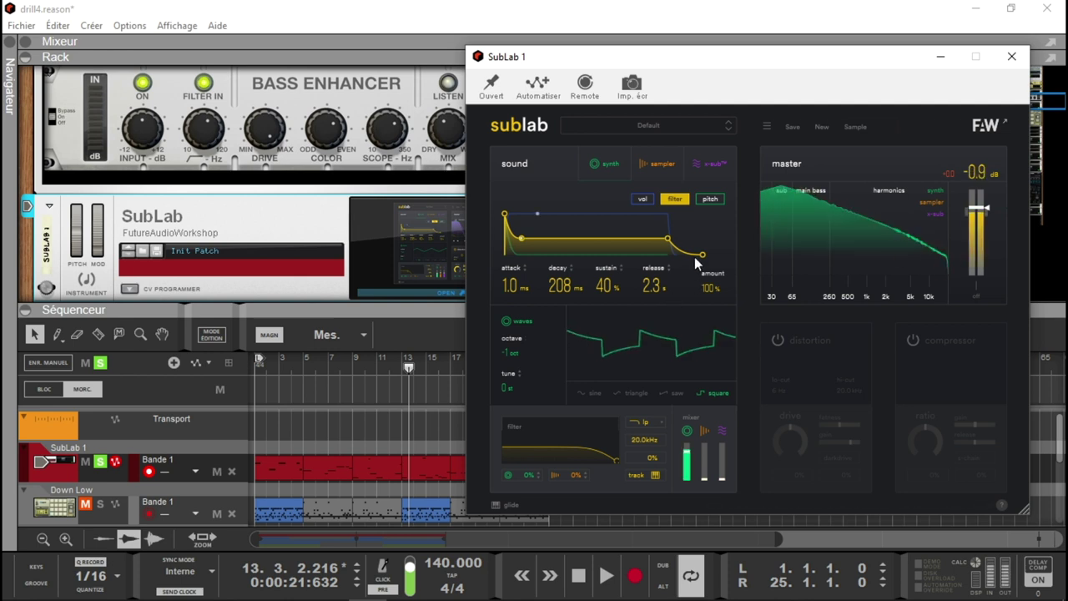
drag(703, 255, 678, 253)
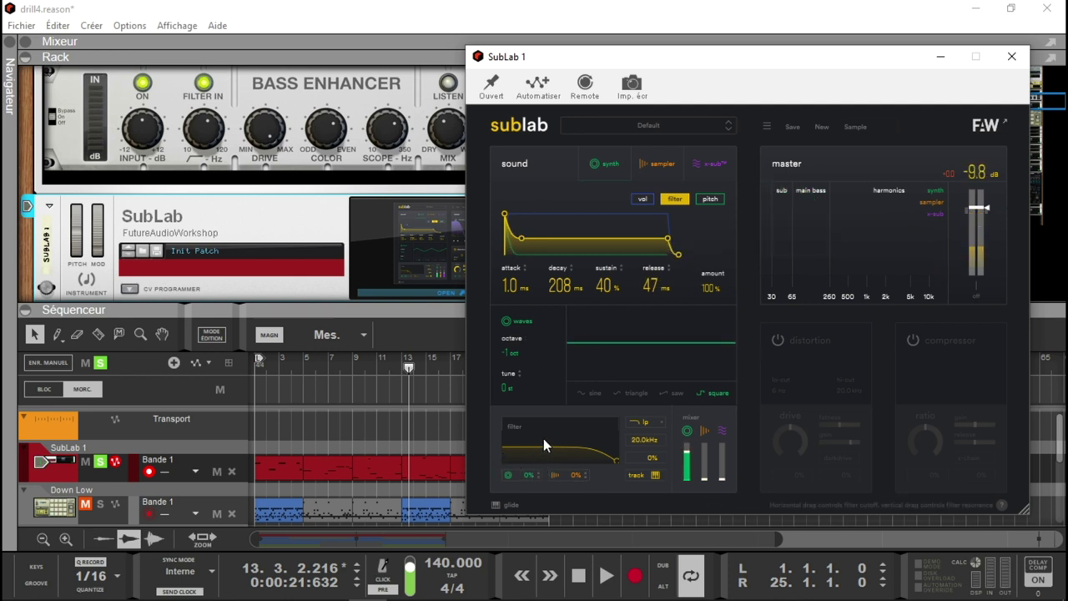
Route 100% of the synth through the low-pass filter, with cutoff about 473 Hz and resonance about 23%
mouse_move(616, 459)
mouse_down()
mouse_move(608, 444)
mouse_move(507, 449)
mouse_move(570, 450)
mouse_move(593, 466)
mouse_move(597, 455)
mouse_up()
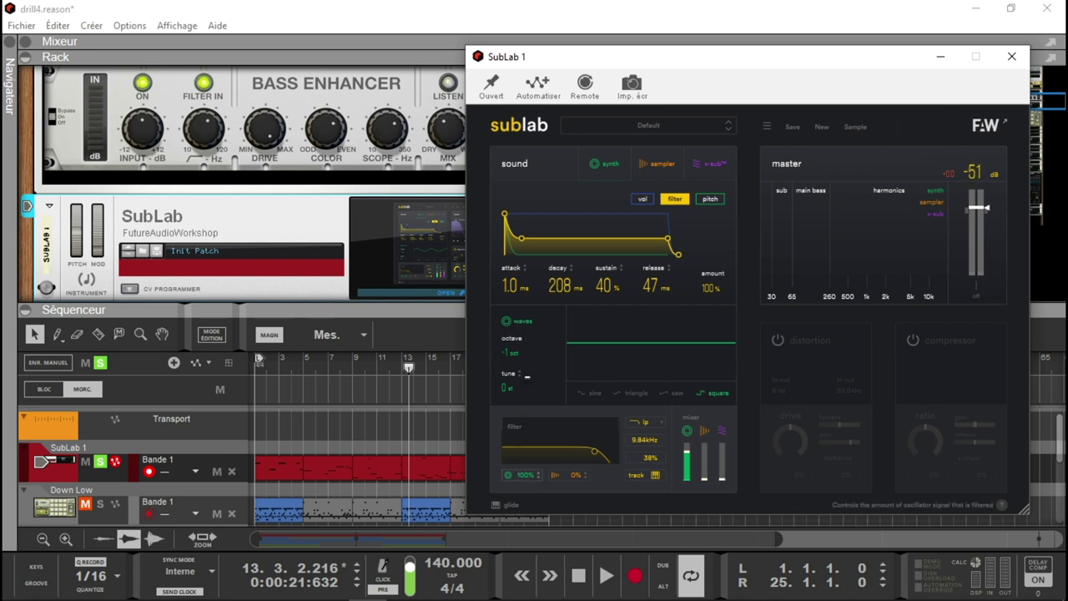
drag(593, 450, 540, 454)
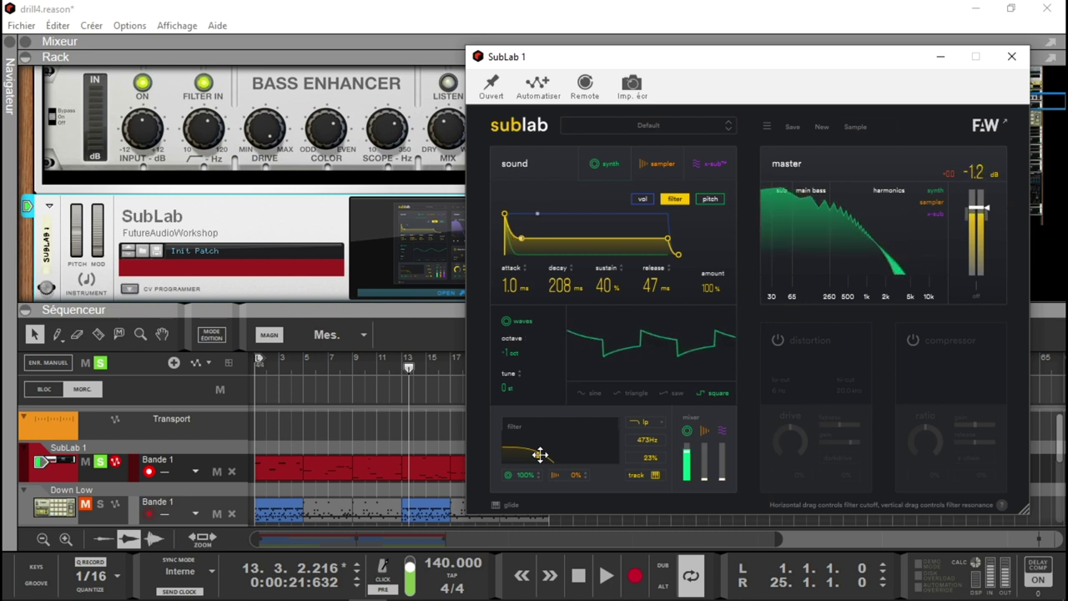
Audition the pitch envelope with a release of about 2.4 s, and bring the release down to about 1.1 ms
click(710, 200)
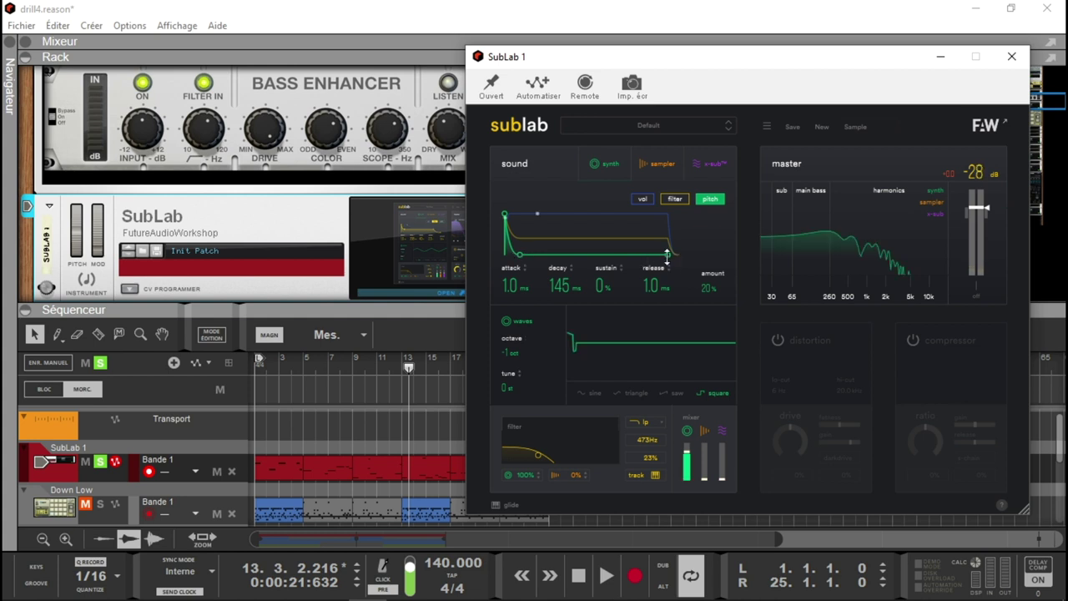
mouse_move(668, 257)
mouse_down()
mouse_move(703, 258)
mouse_move(668, 221)
mouse_move(664, 256)
mouse_up()
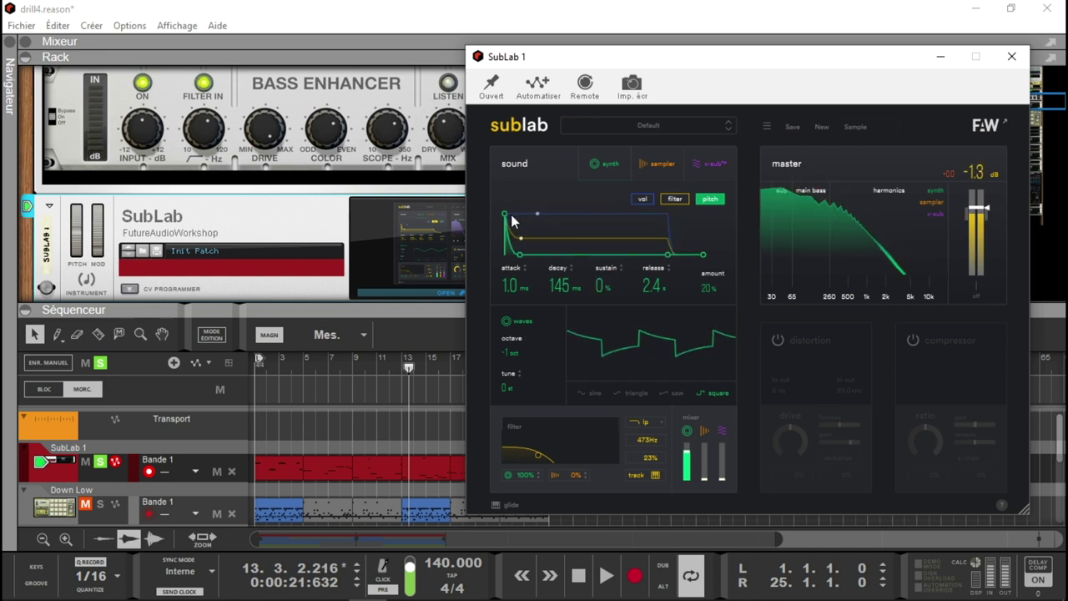
mouse_move(505, 213)
mouse_down()
mouse_move(543, 220)
mouse_move(505, 213)
mouse_up()
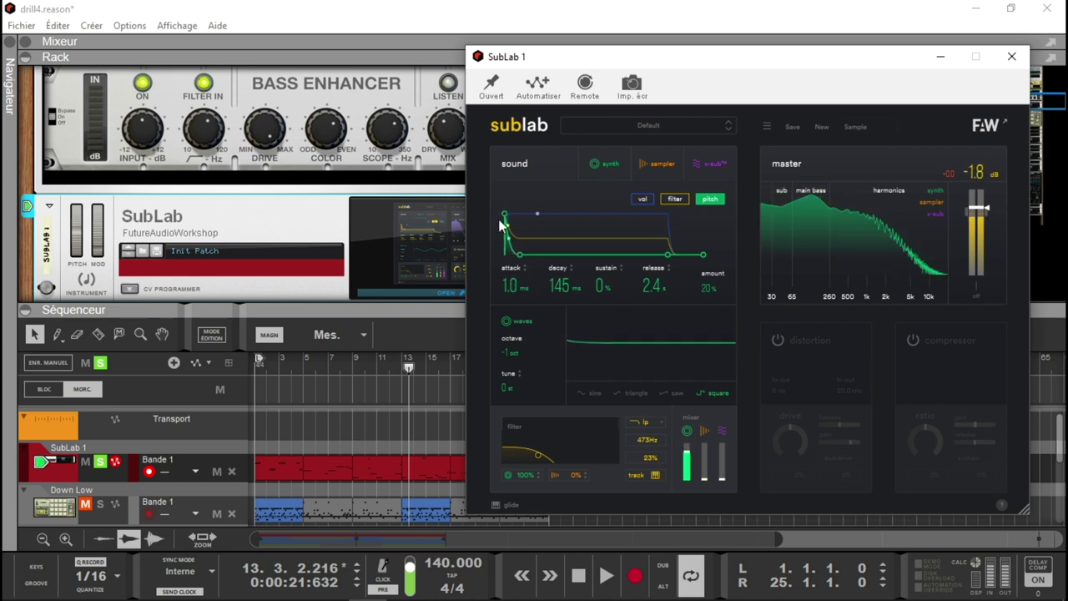
drag(703, 254, 669, 255)
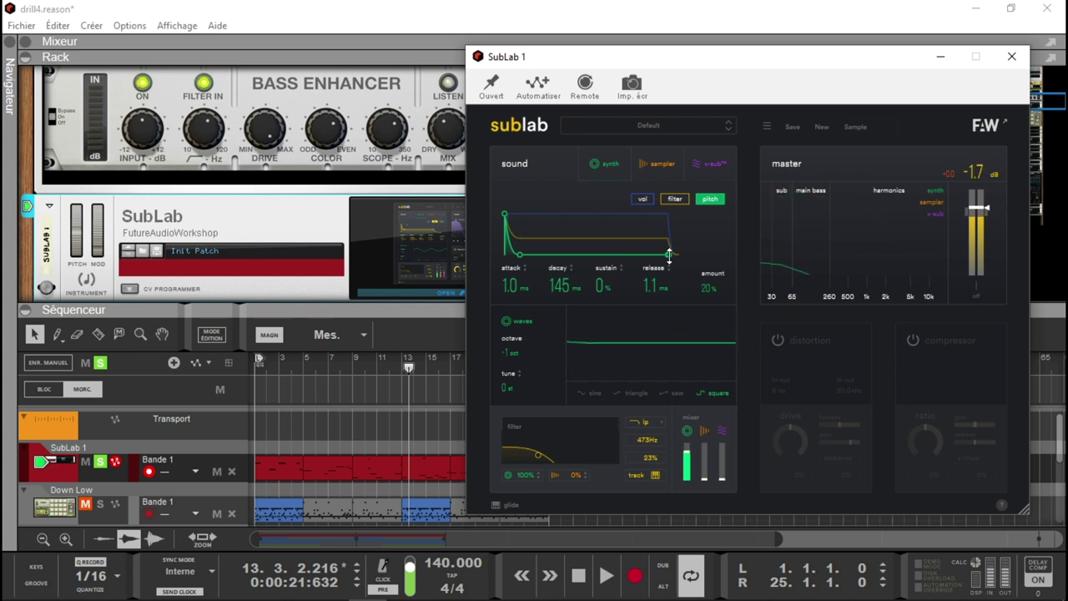
Load the Tempest-Kick-Attack-Tap-Slap sample from the Tempest folder into the sampler
click(646, 167)
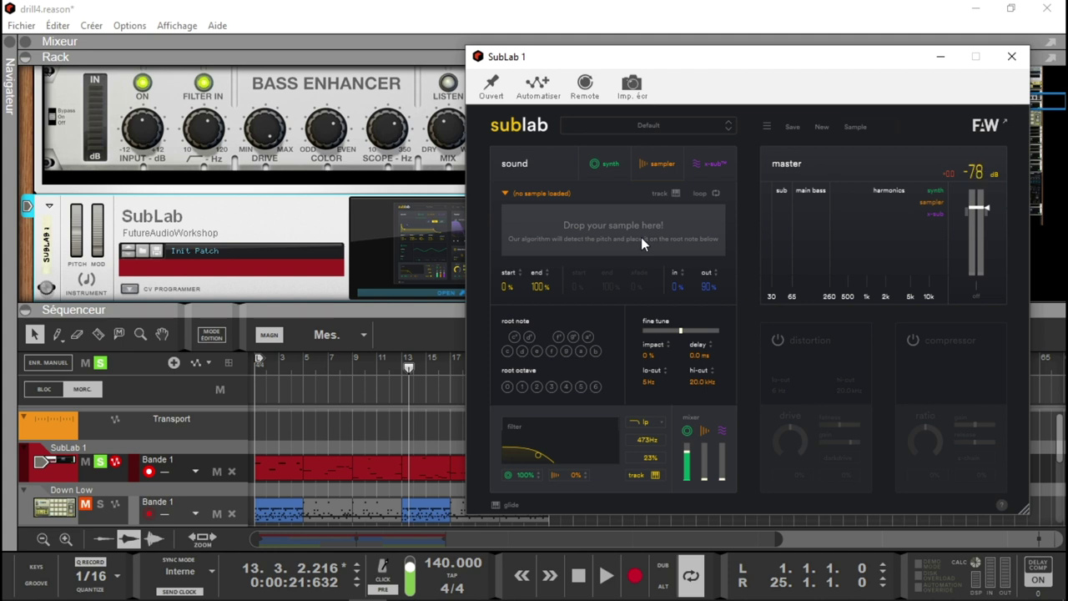
click(513, 193)
mouse_move(569, 209)
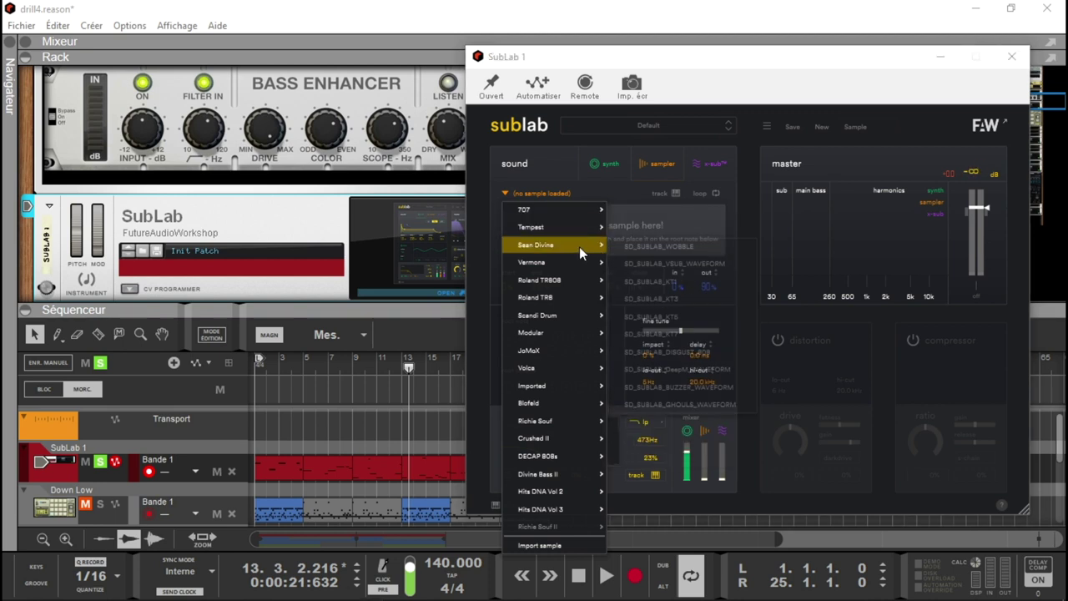
mouse_move(592, 315)
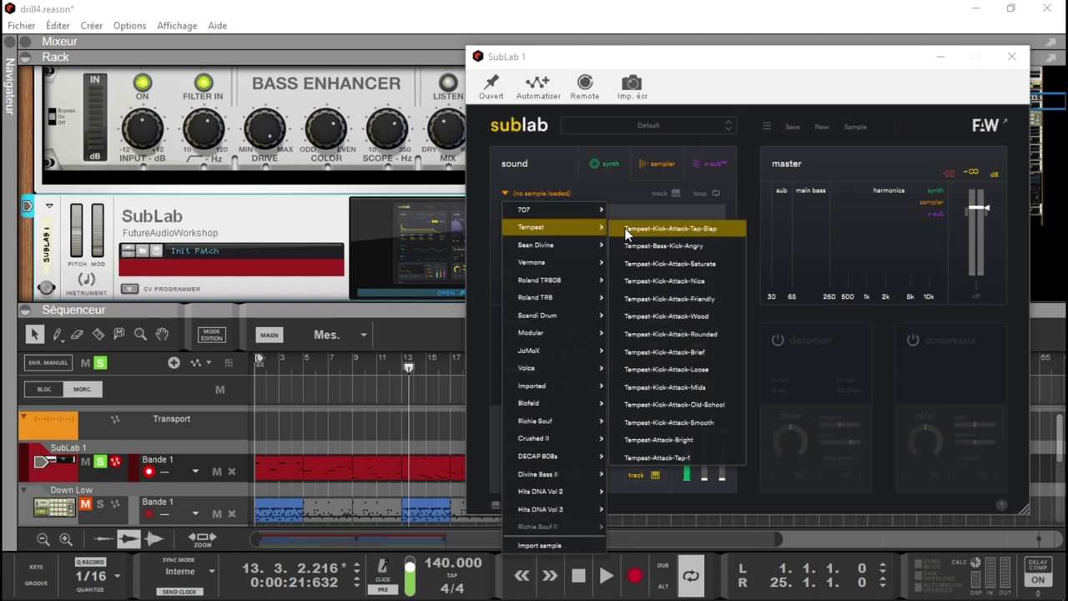
click(628, 231)
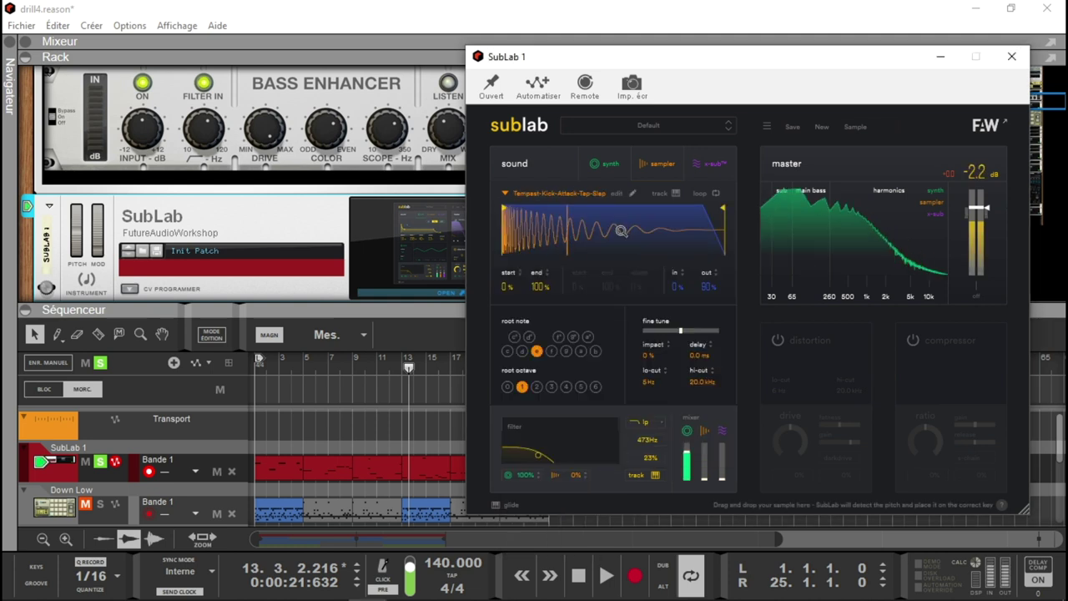
Raise the sampler level to a little above halfway in the mixer and bring the synth level down to zero
drag(704, 480, 704, 455)
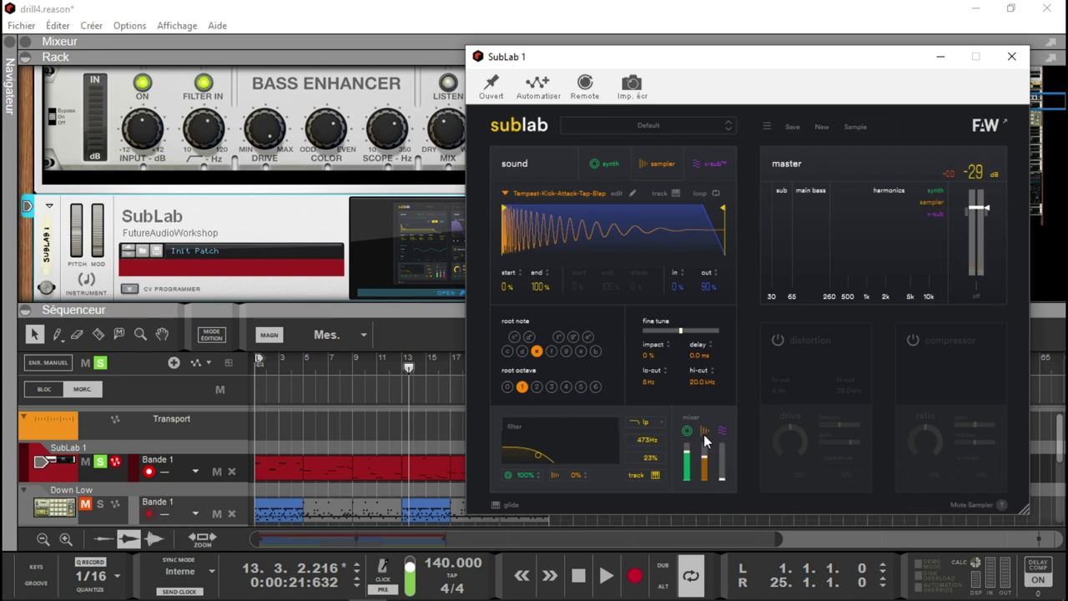
drag(687, 489, 688, 523)
Audition the kick sample at root octaves 0 to 3 and set its root octave to 0
click(523, 387)
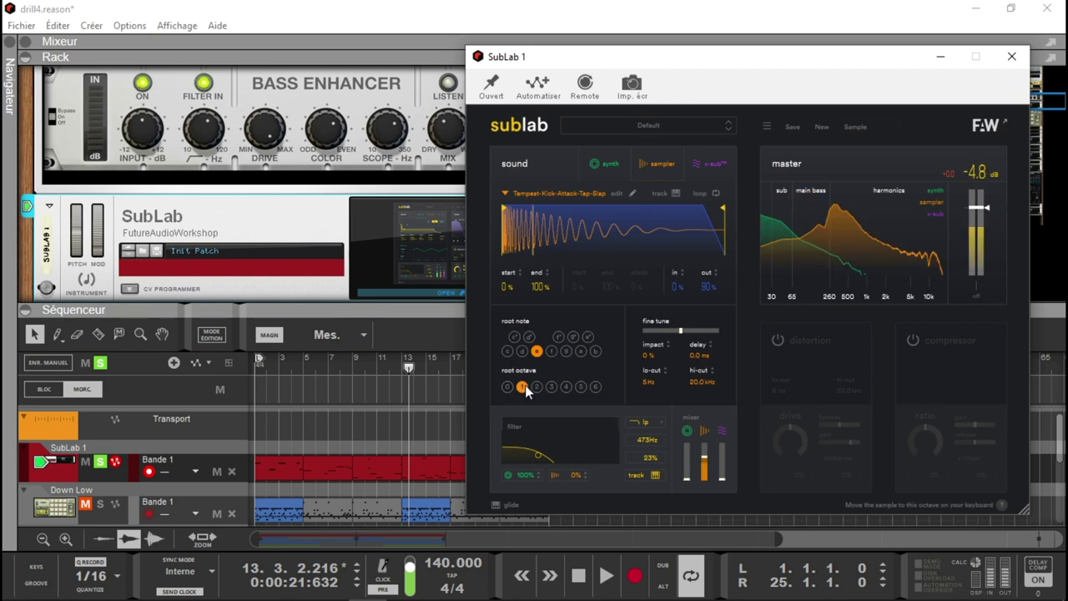
click(507, 387)
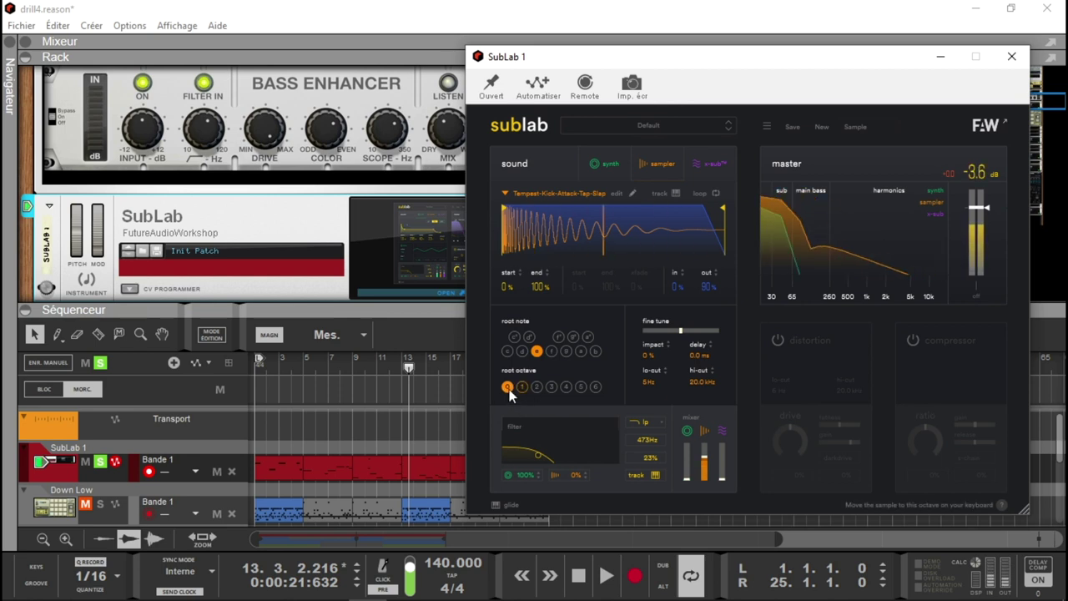
click(522, 387)
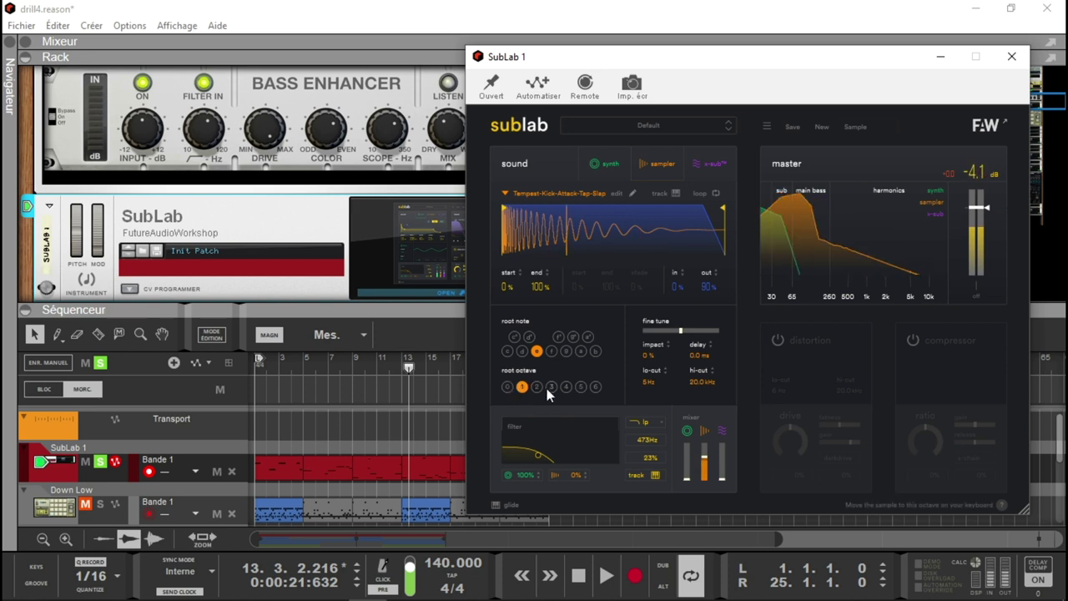
click(538, 386)
click(551, 388)
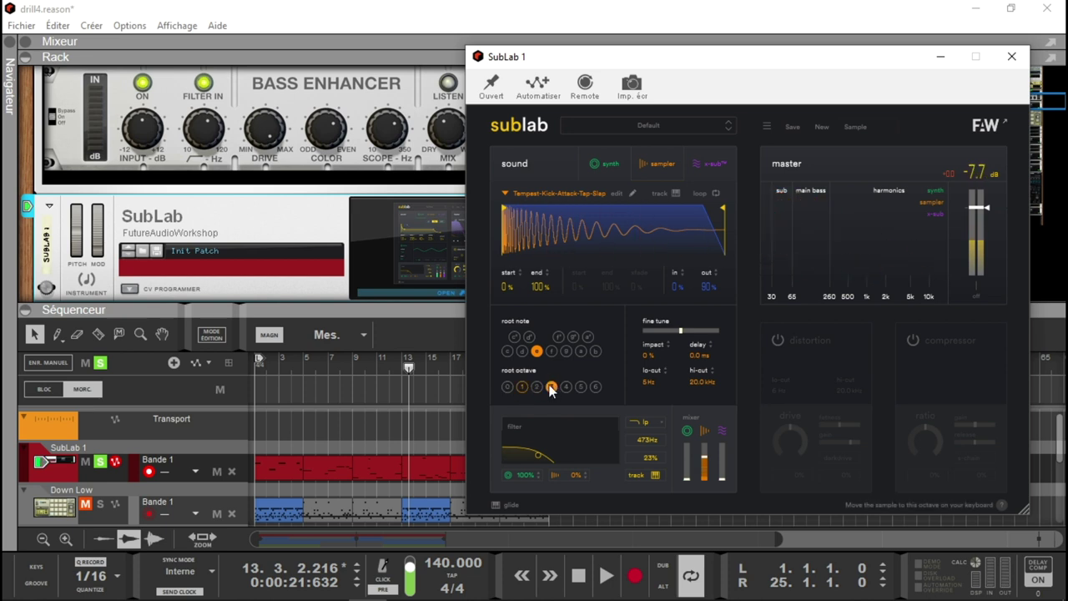
click(507, 387)
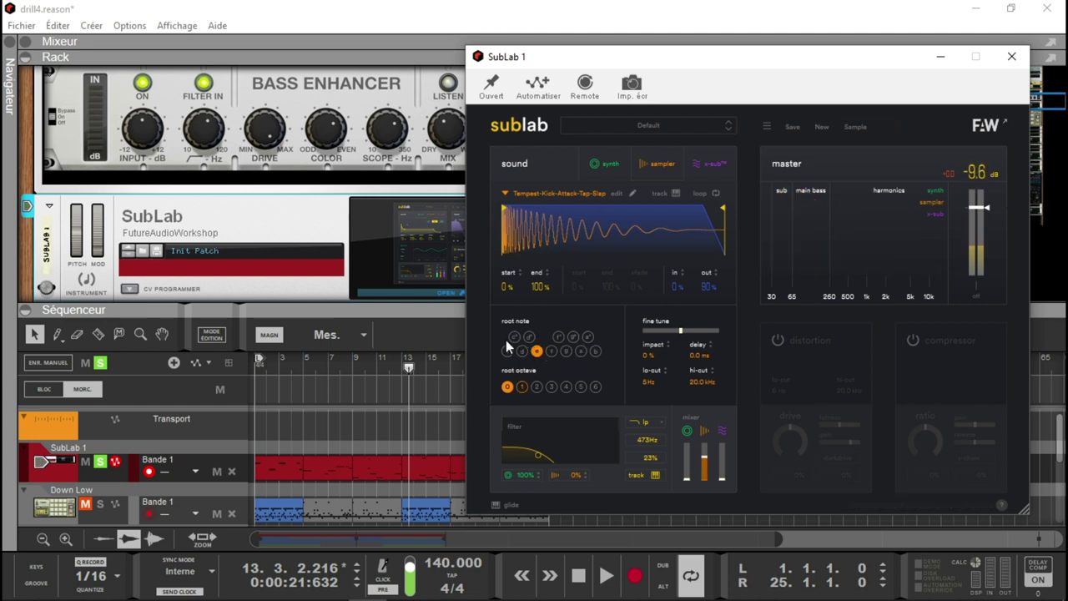
click(569, 344)
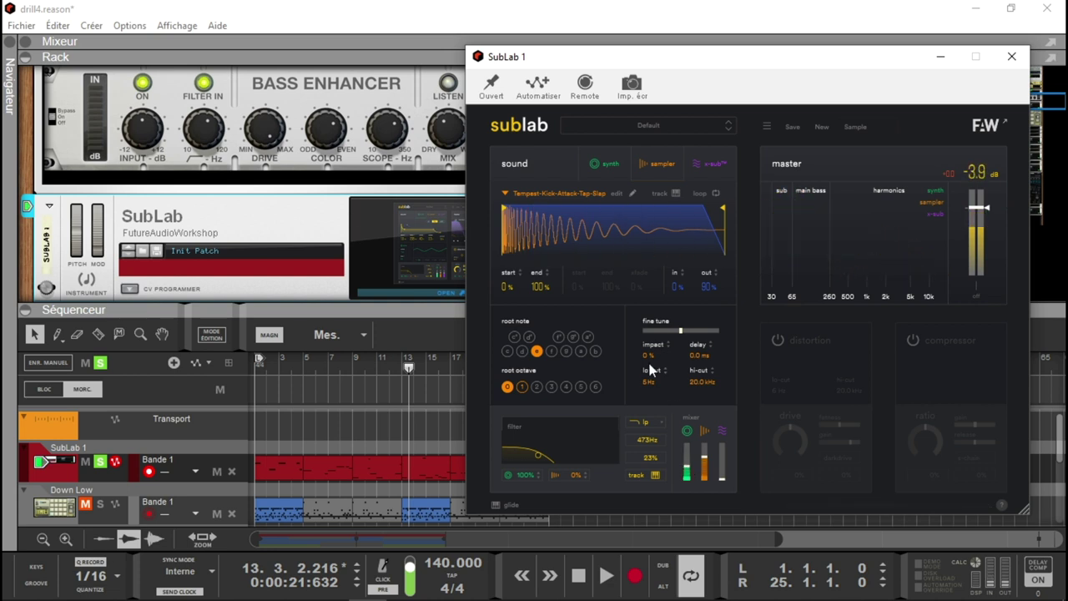
Show the x-sub section, raise its mixer level to a little above halfway, and compare the sound with x-sub muted and unmuted
click(706, 165)
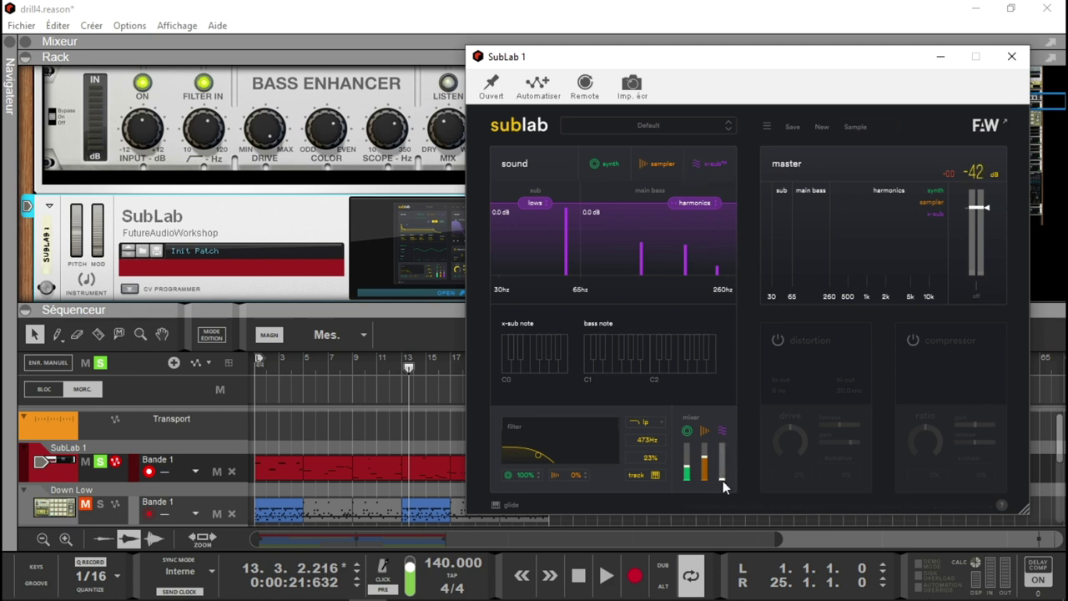
drag(723, 477, 726, 460)
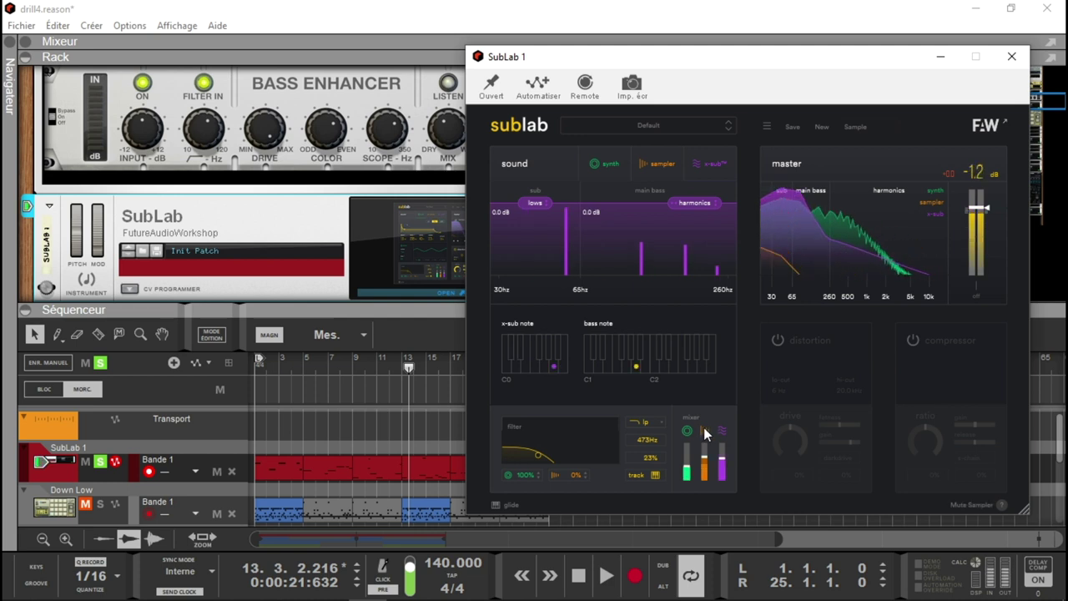
click(722, 432)
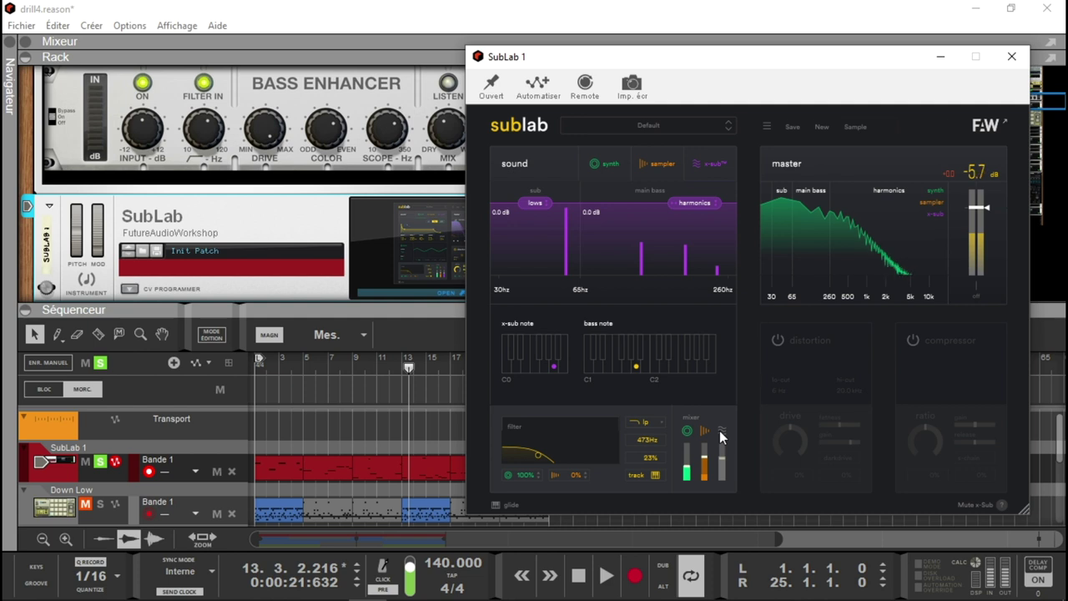
click(720, 431)
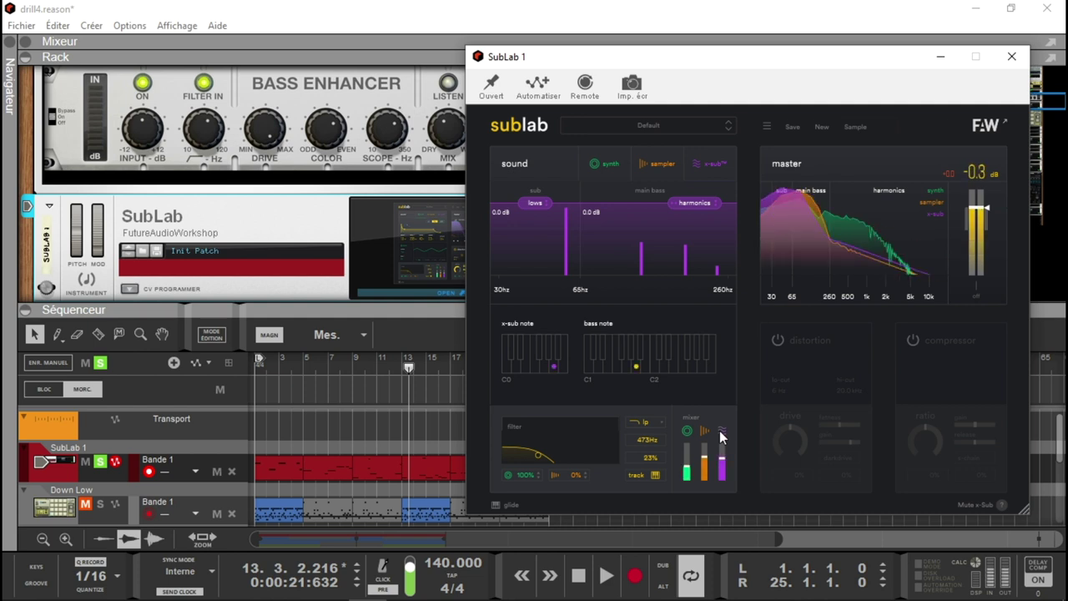
drag(723, 466, 726, 454)
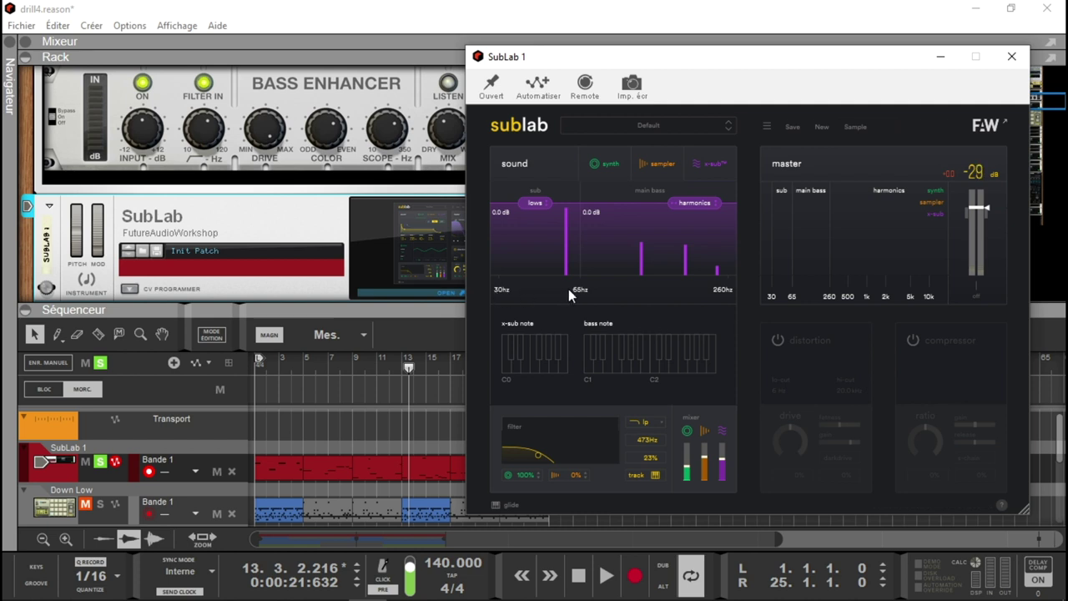
Adjust the x-sub's lows level and shift its harmonics weighting toward the higher overtones
mouse_move(539, 202)
mouse_down()
mouse_move(543, 272)
mouse_move(538, 197)
mouse_up()
drag(705, 203, 730, 200)
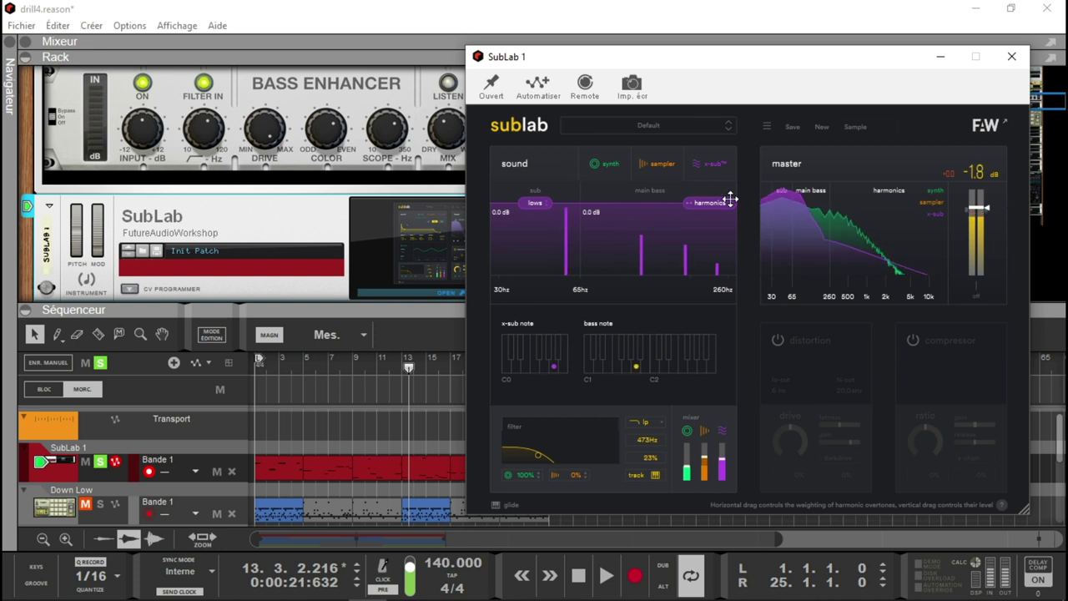
Isolate the sampler by muting the synth and x-sub, and filter 100% of its signal with a 2.25 kHz cutoff
click(663, 172)
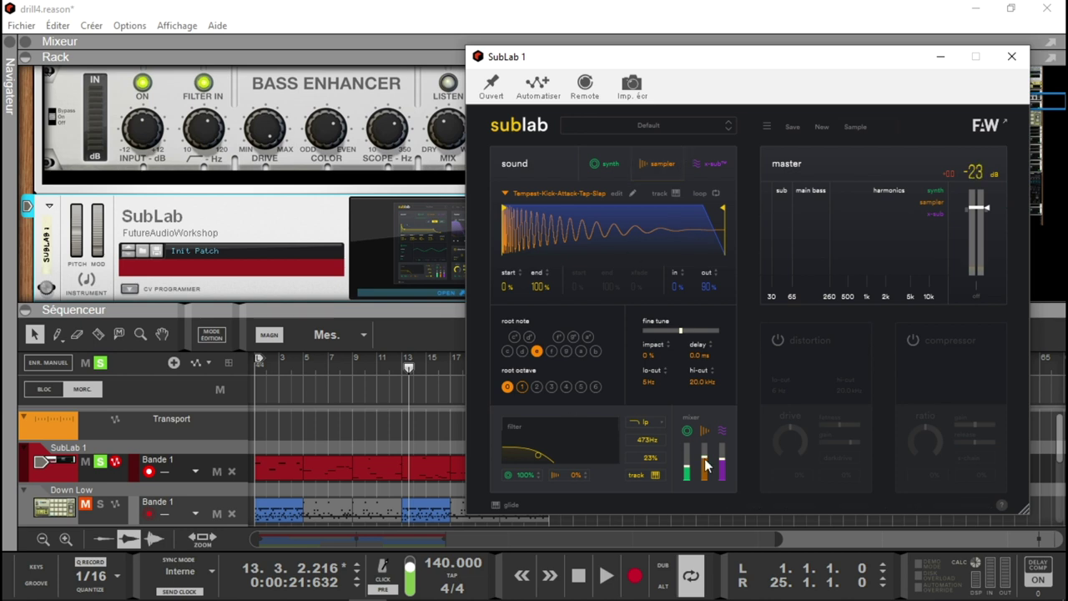
click(685, 431)
click(722, 431)
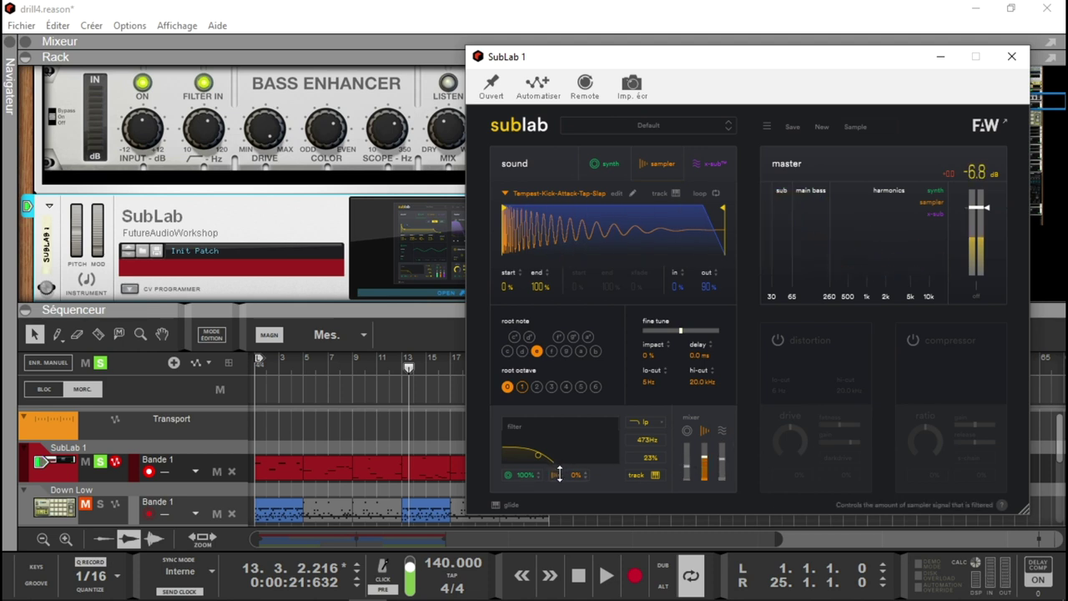
mouse_move(560, 457)
mouse_down()
mouse_move(565, 435)
mouse_move(539, 454)
mouse_move(591, 430)
mouse_move(600, 448)
mouse_move(540, 443)
mouse_move(524, 457)
mouse_move(564, 450)
mouse_up()
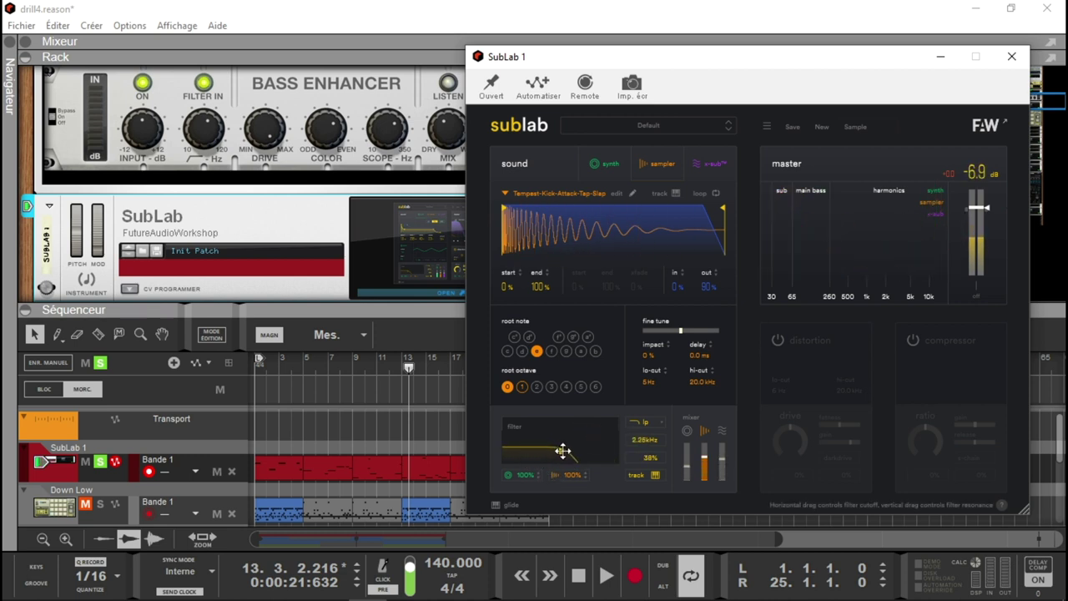
Keep the filter type on lp, try 100% resonance, and set the cutoff to 3.55 kHz with 19% resonance
click(653, 422)
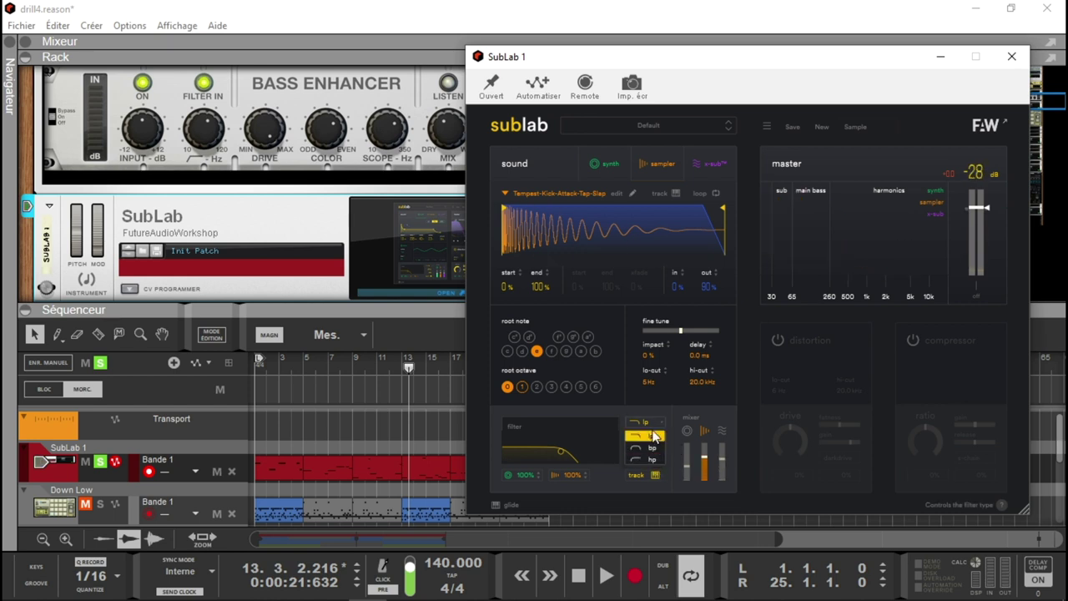
click(650, 435)
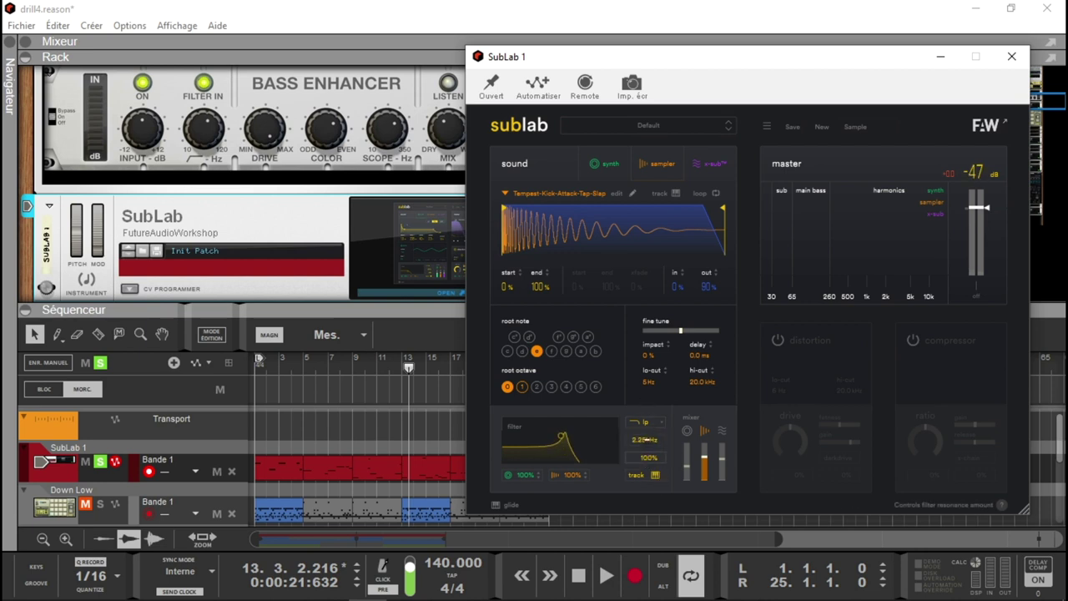
drag(650, 457, 643, 434)
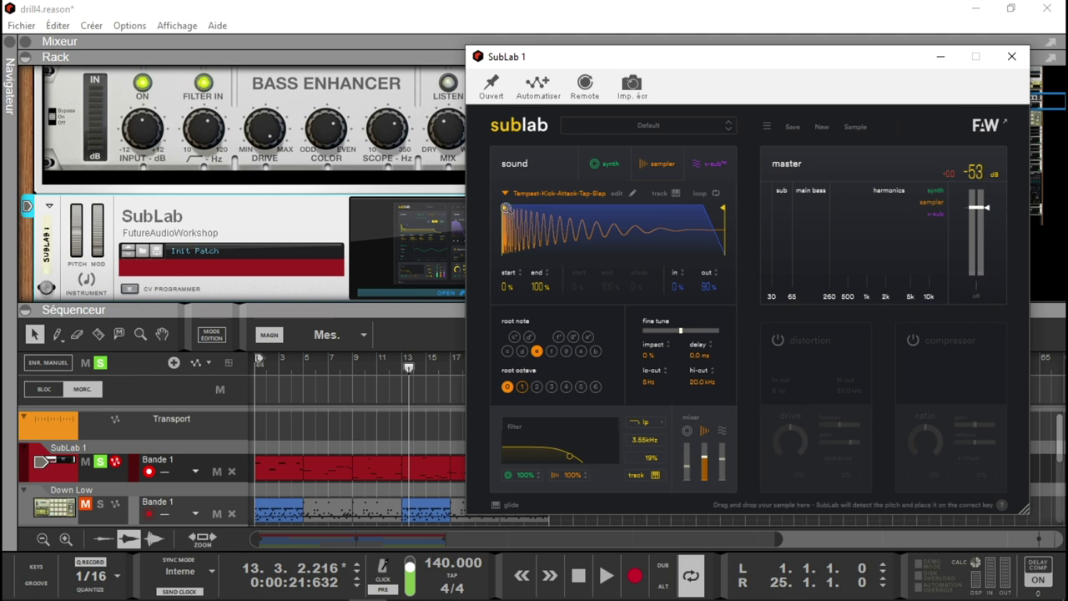
Try looping the kick sample with the loop end at 27%, restore the loop end to 100%, and switch looping off again
mouse_move(504, 208)
mouse_down()
mouse_move(594, 212)
mouse_move(477, 215)
mouse_up()
mouse_move(724, 208)
mouse_down()
mouse_move(511, 209)
mouse_move(726, 209)
mouse_up()
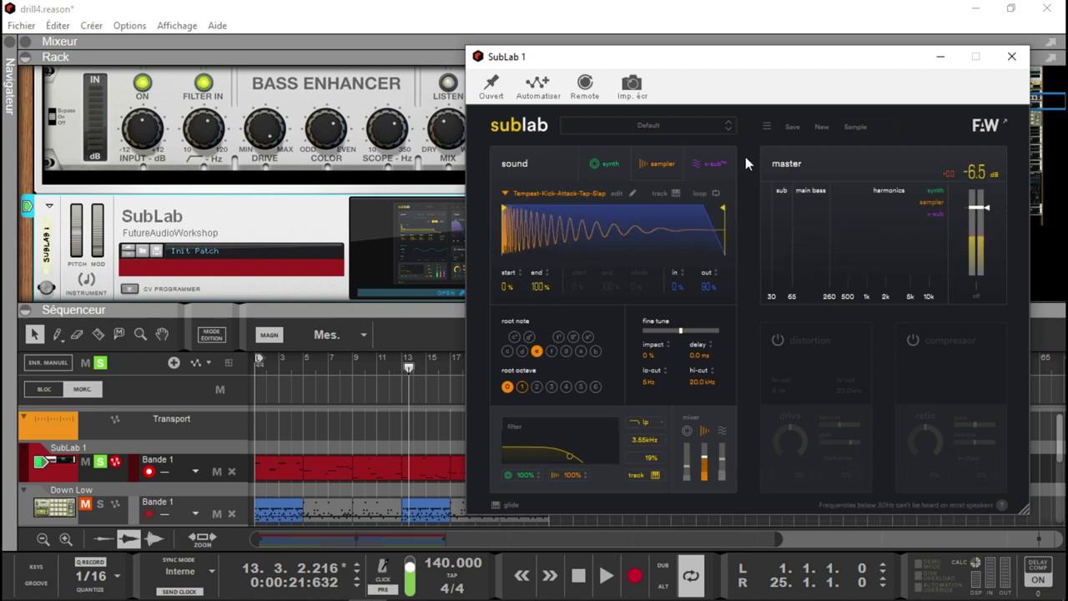
click(716, 193)
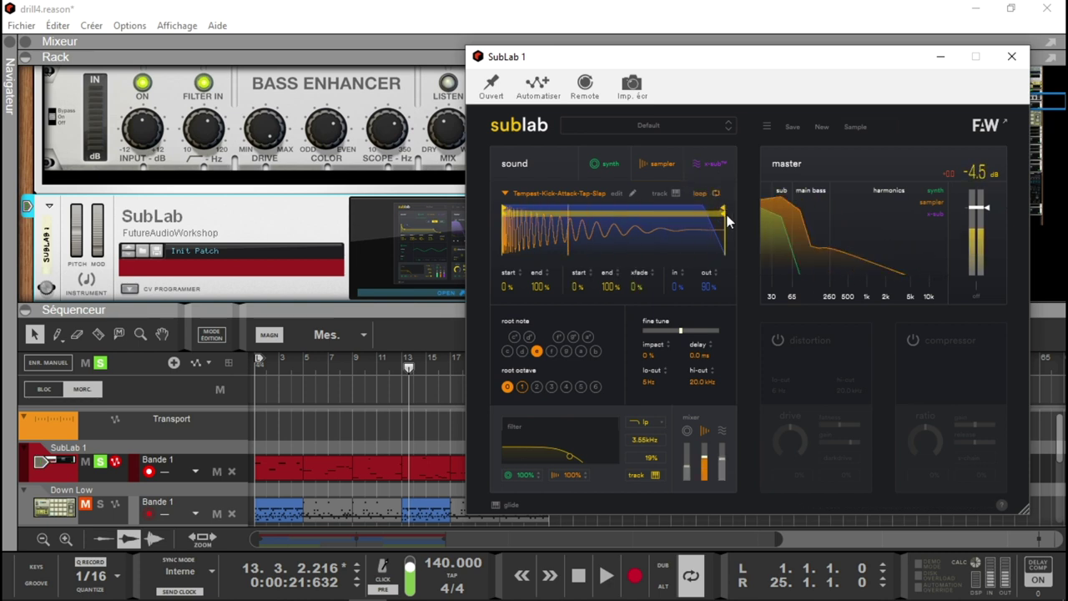
drag(722, 209, 590, 213)
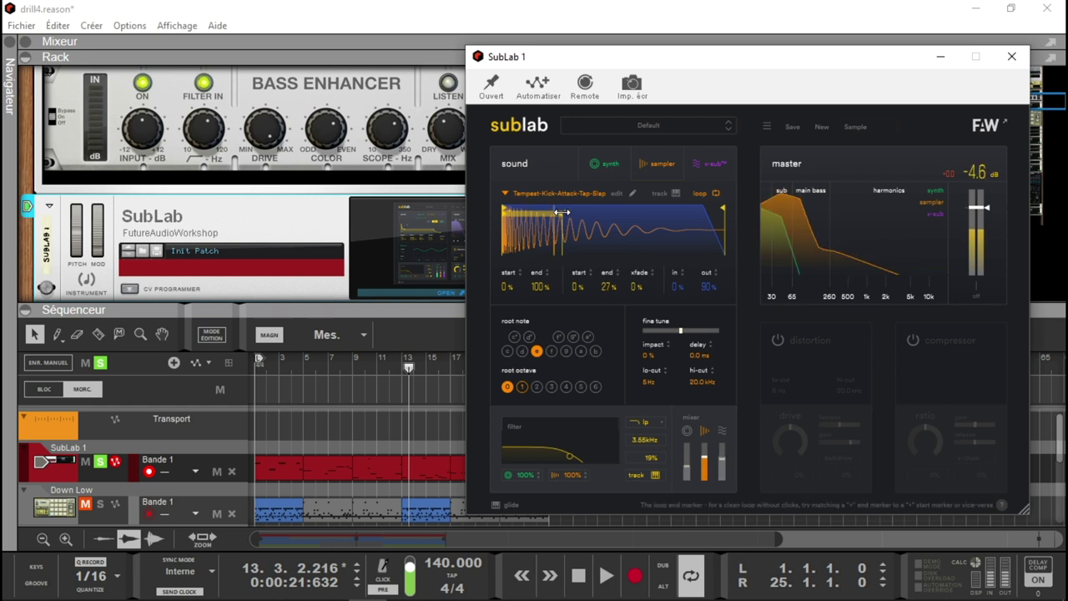
mouse_move(620, 214)
mouse_down()
mouse_move(742, 214)
mouse_move(740, 200)
mouse_up()
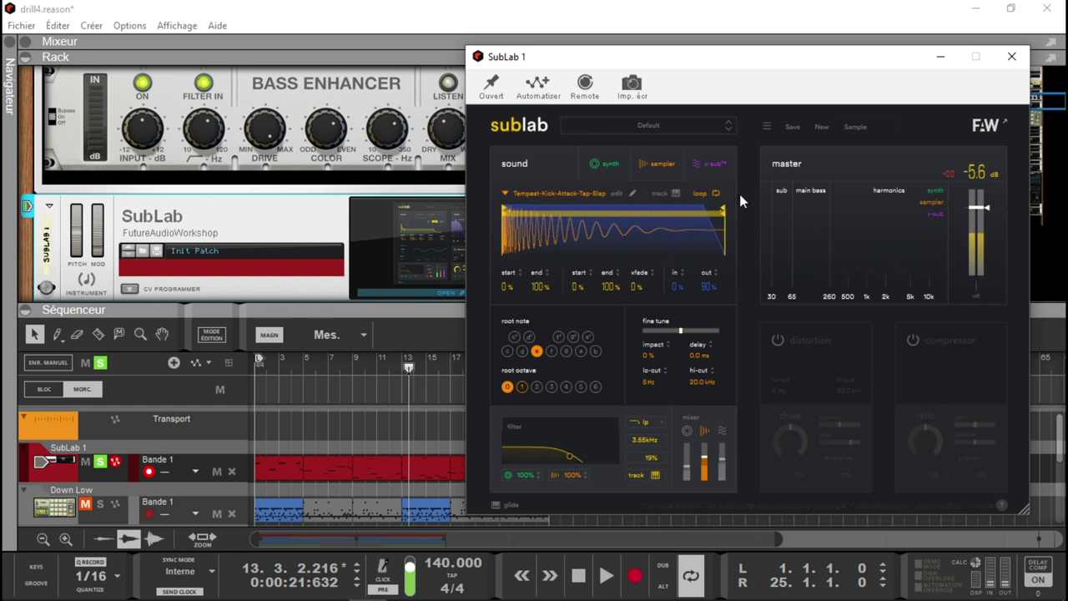
click(715, 194)
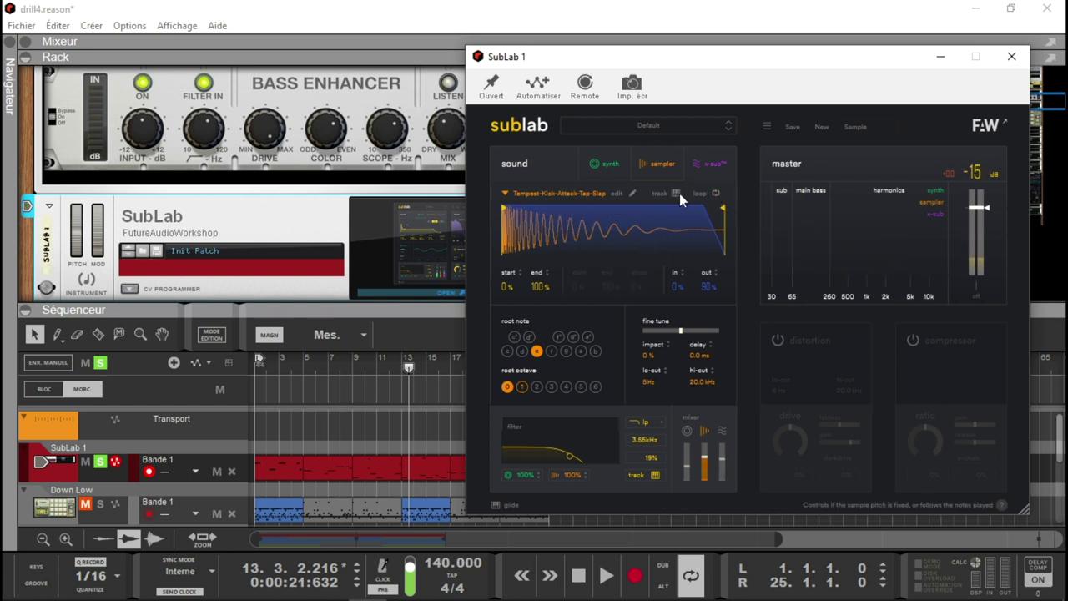
click(674, 194)
Show the synth section, unmute the synth and x-sub, and rebalance the mixer with x-sub lower than the synth and sampler
click(608, 171)
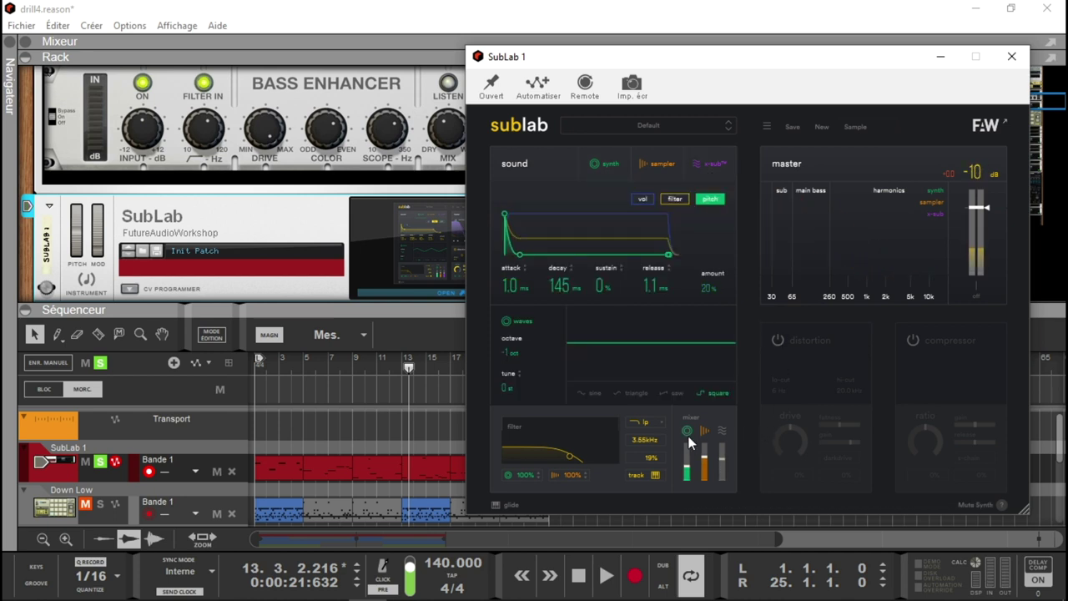
click(718, 432)
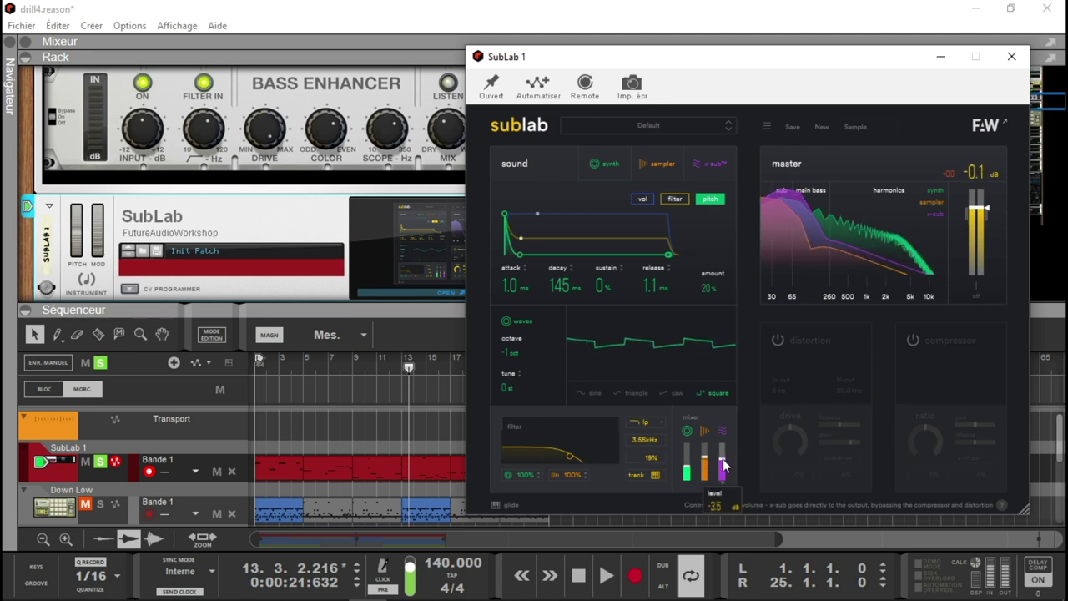
mouse_move(687, 469)
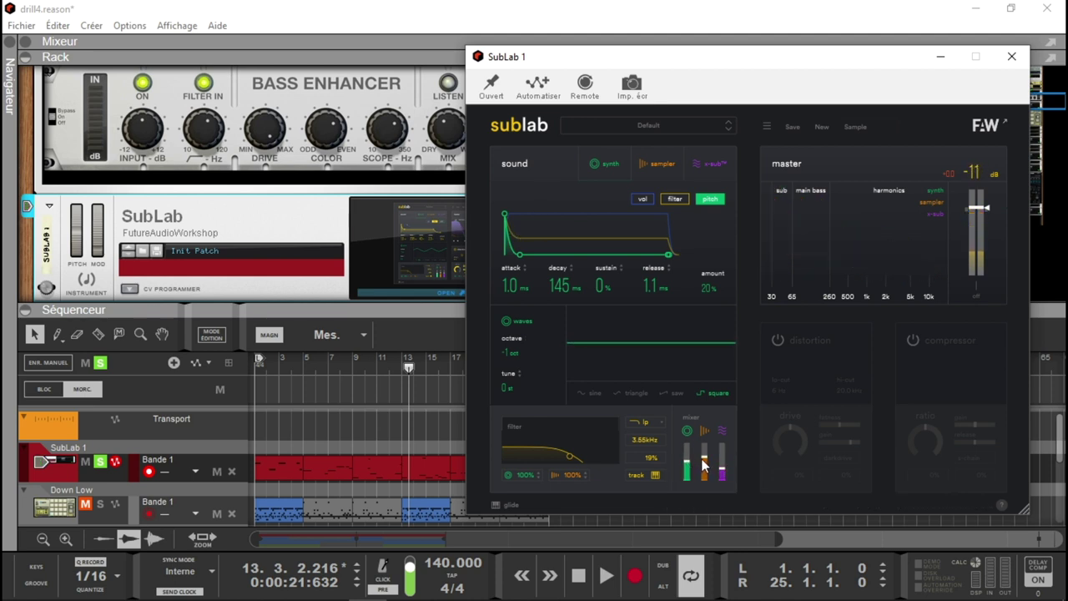
drag(705, 469, 705, 456)
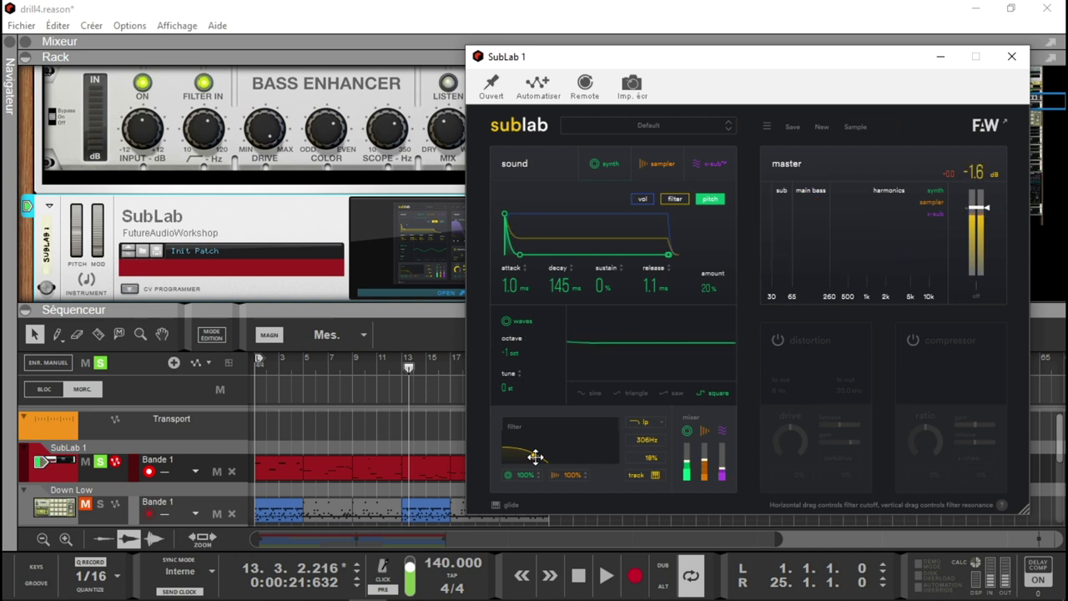
Play the song from the start with the Down Low track selected, and set the filter to 1.42 kHz with 13% resonance
key(KP_0)
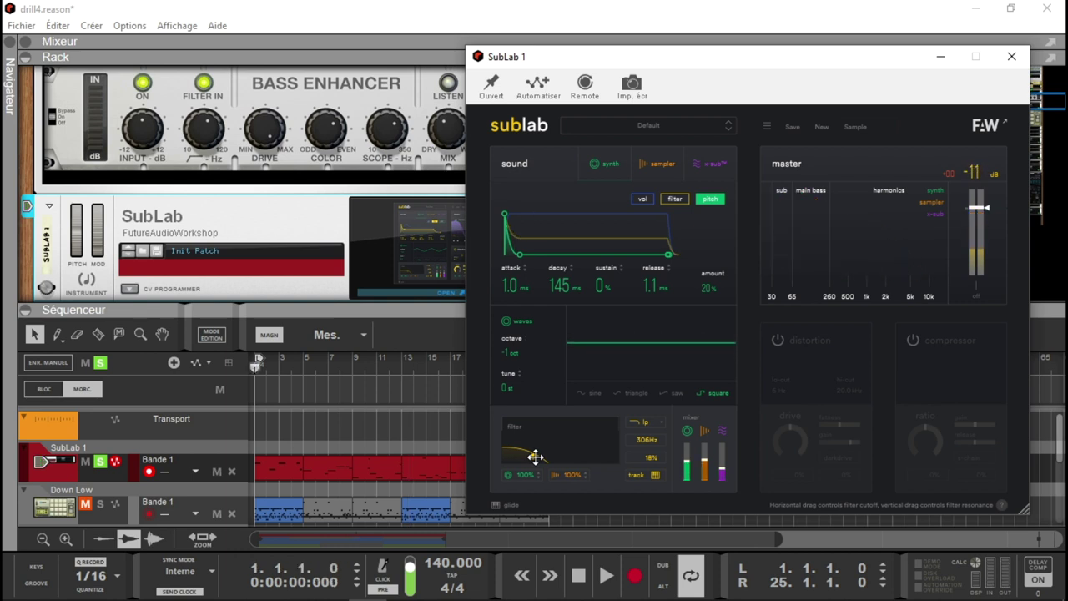
click(209, 485)
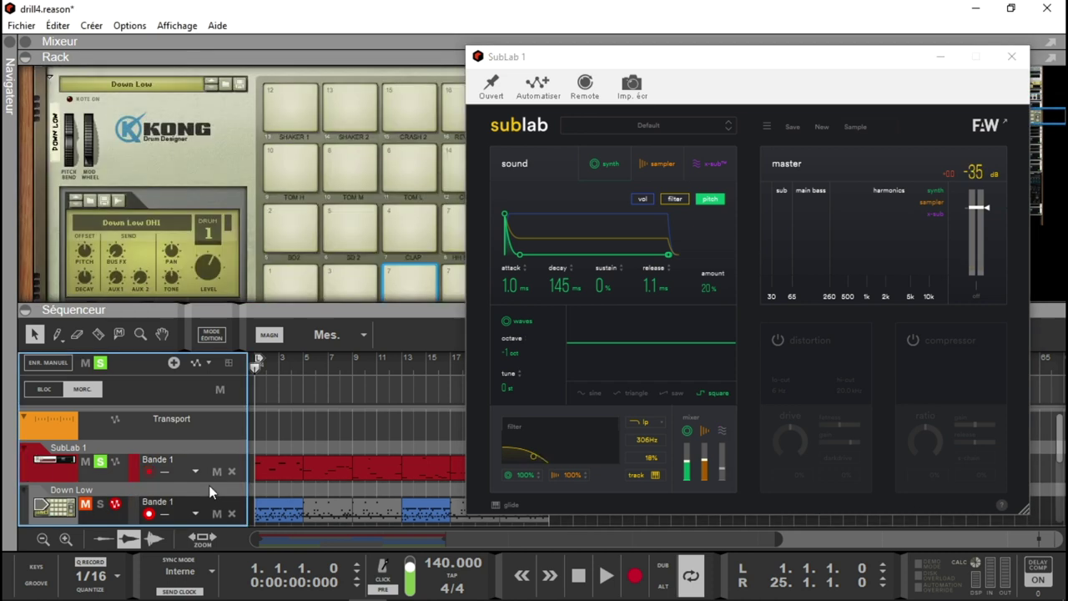
key(space)
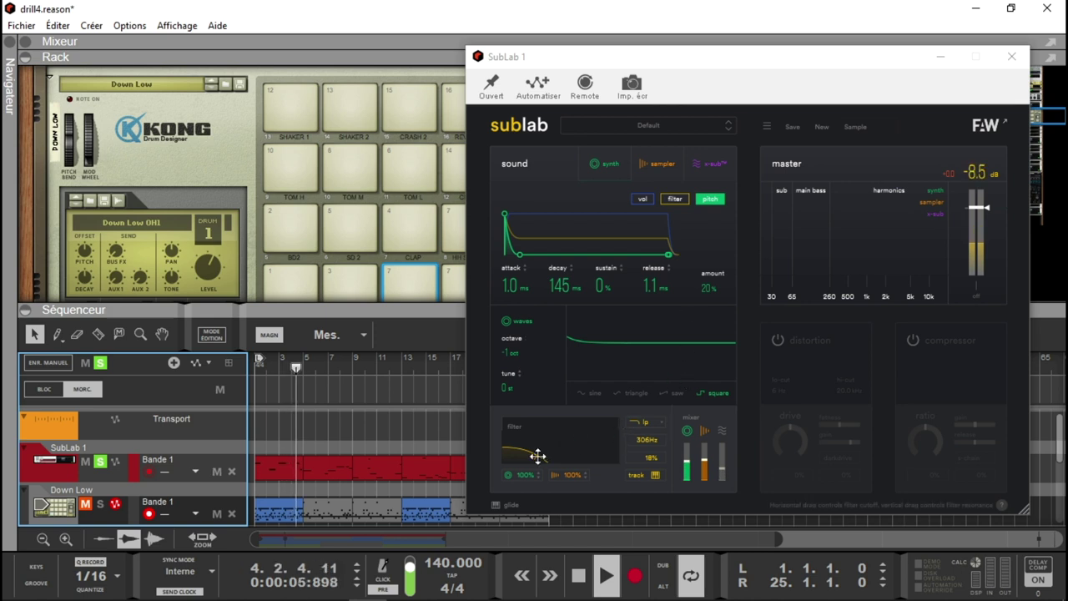
drag(534, 455, 555, 458)
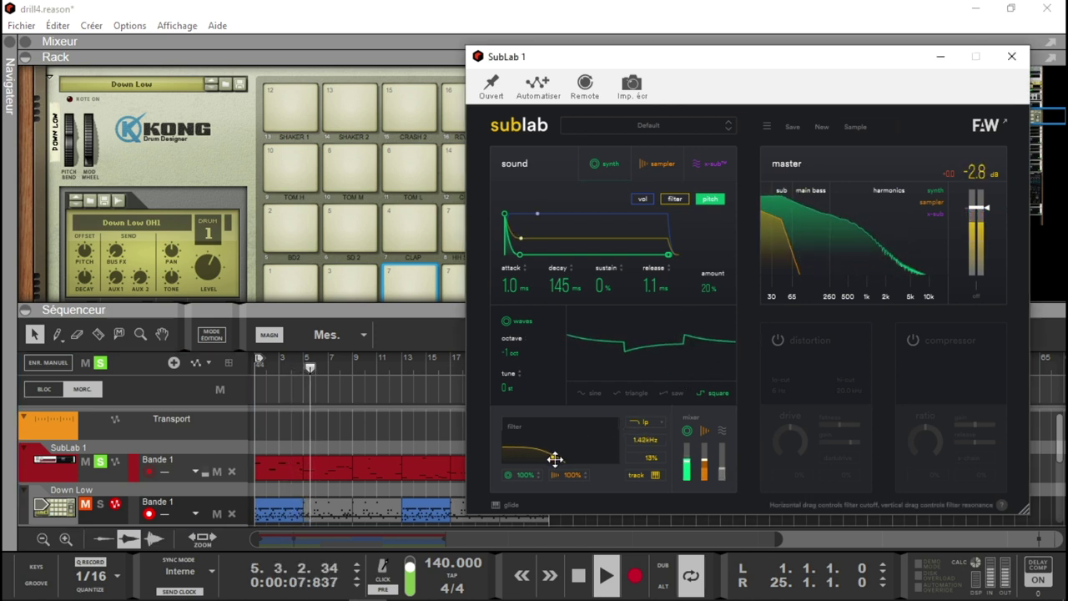
drag(686, 467, 685, 464)
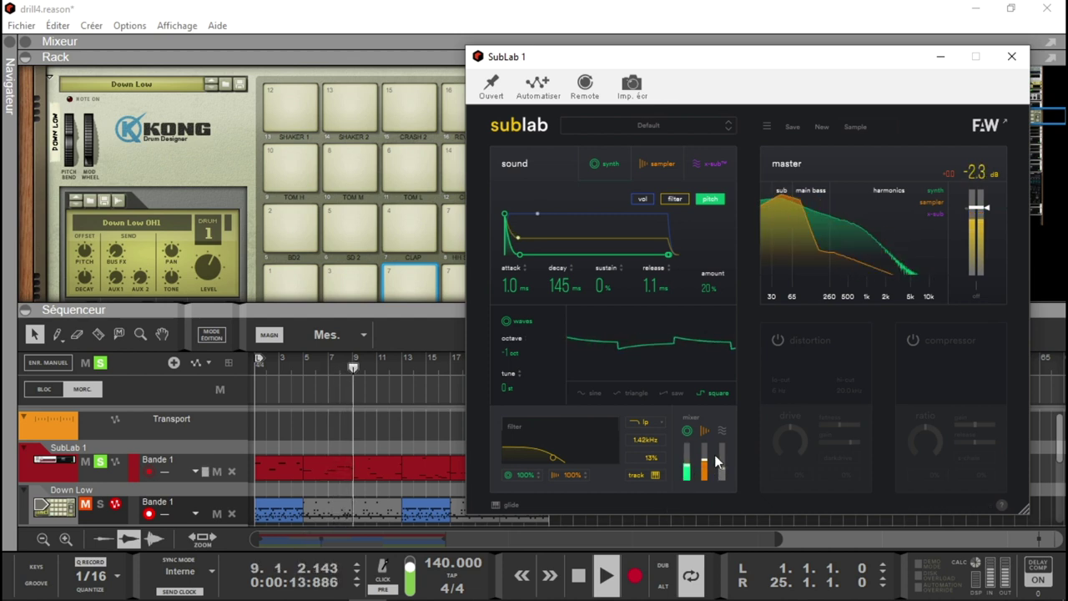
Switch the synth to a sine wave, open the filter to 2.35 kHz, and raise the synth and sampler mixer levels
click(579, 394)
mouse_move(552, 457)
mouse_down()
mouse_move(551, 446)
mouse_move(589, 447)
mouse_move(563, 444)
mouse_up()
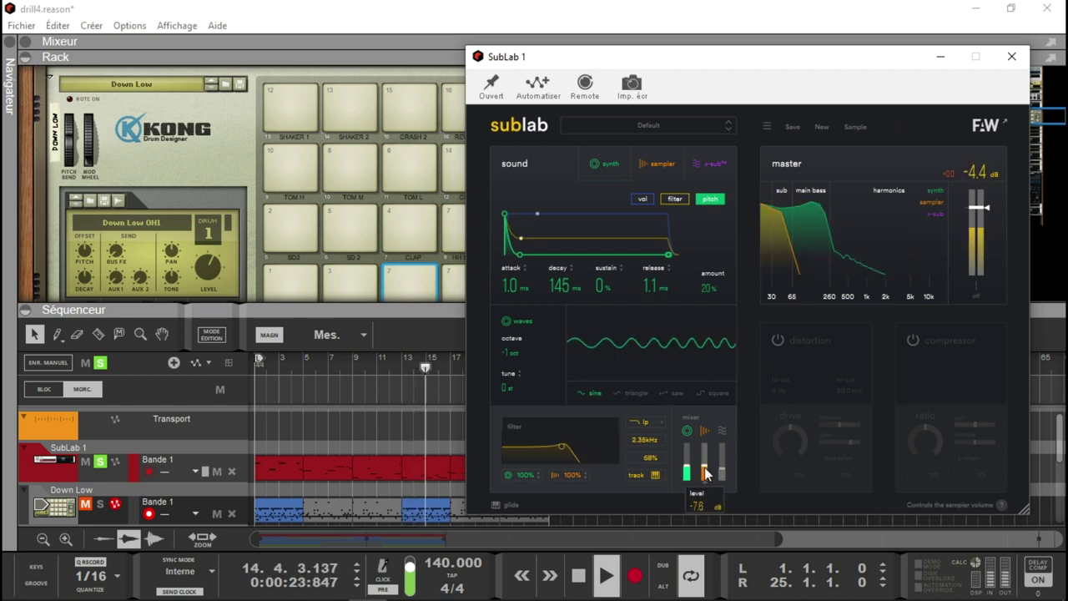
mouse_move(687, 458)
mouse_down()
mouse_move(688, 473)
mouse_move(687, 451)
mouse_move(704, 454)
mouse_up()
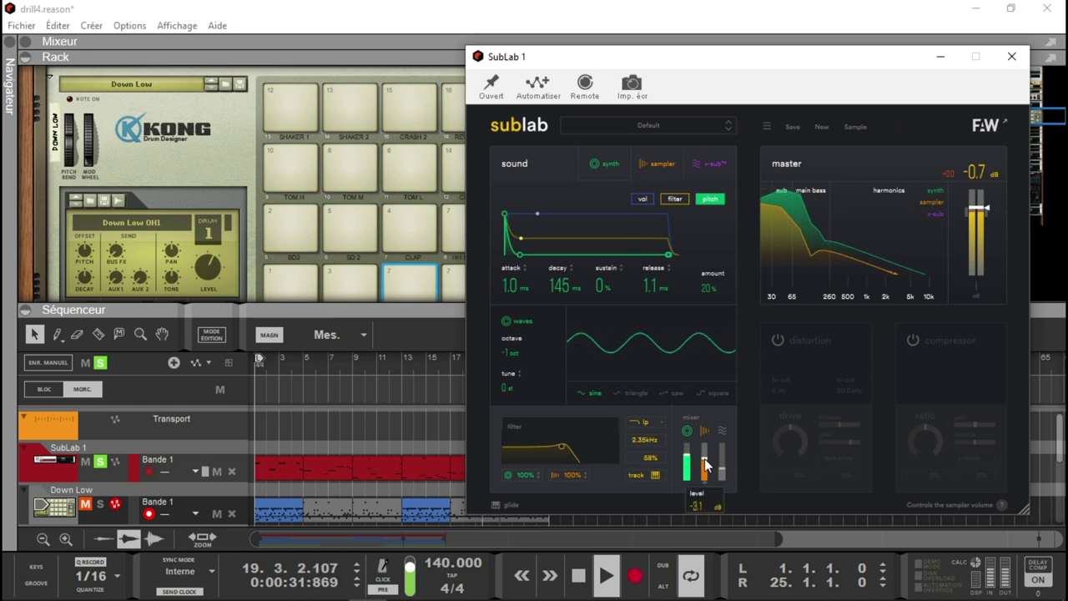
Show the sampler section and set the filter to 1.89 kHz and 26% resonance, applied 100% to the synth and 0% to the sampler
click(655, 165)
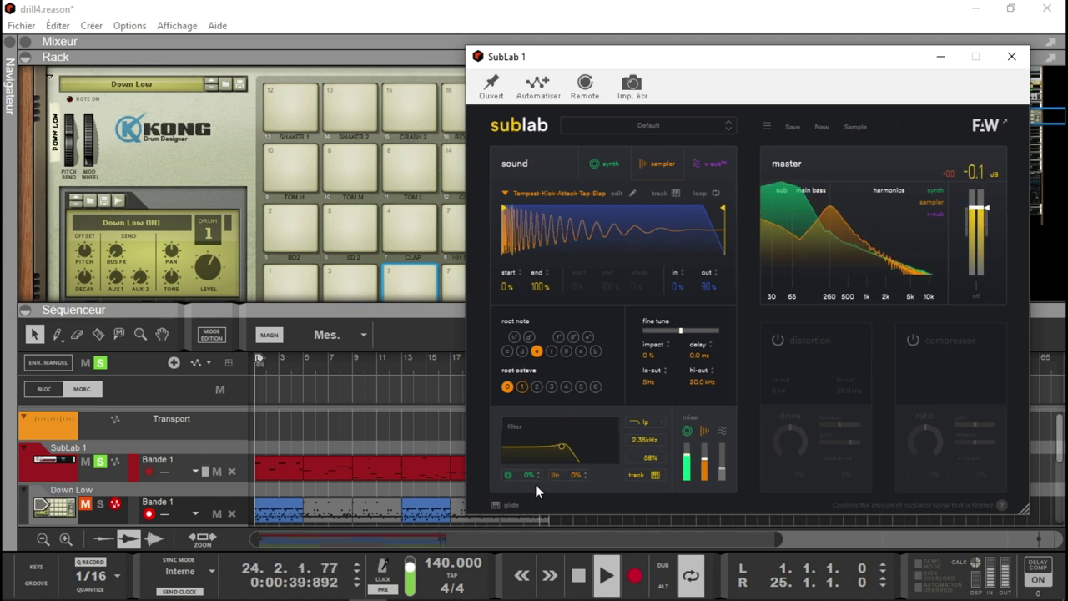
drag(562, 461, 526, 434)
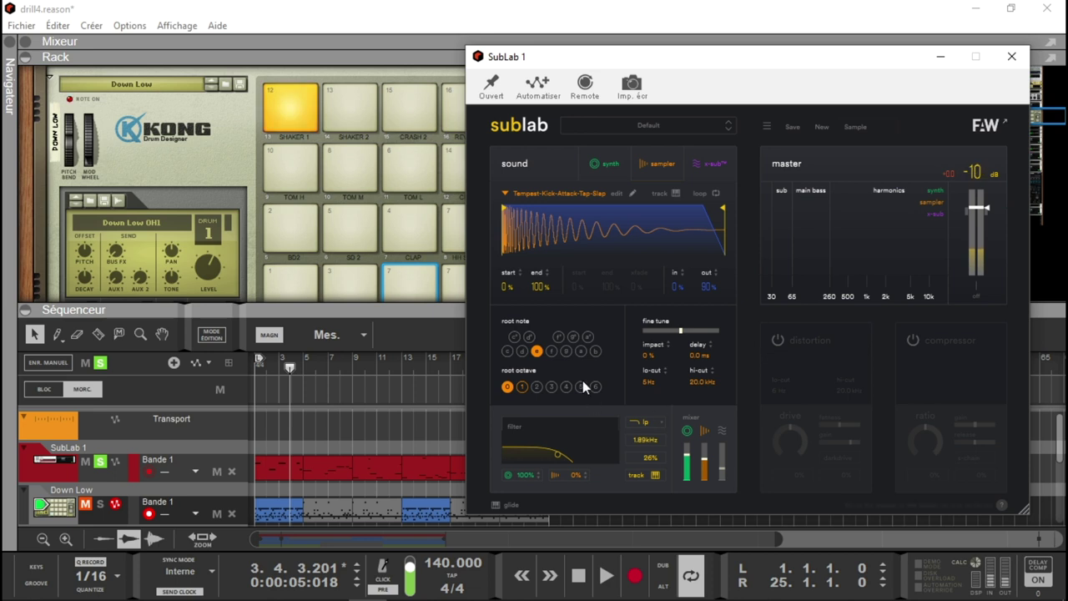
Select the SubLab 1 track for live playing and view its synth and sampler sections
click(599, 162)
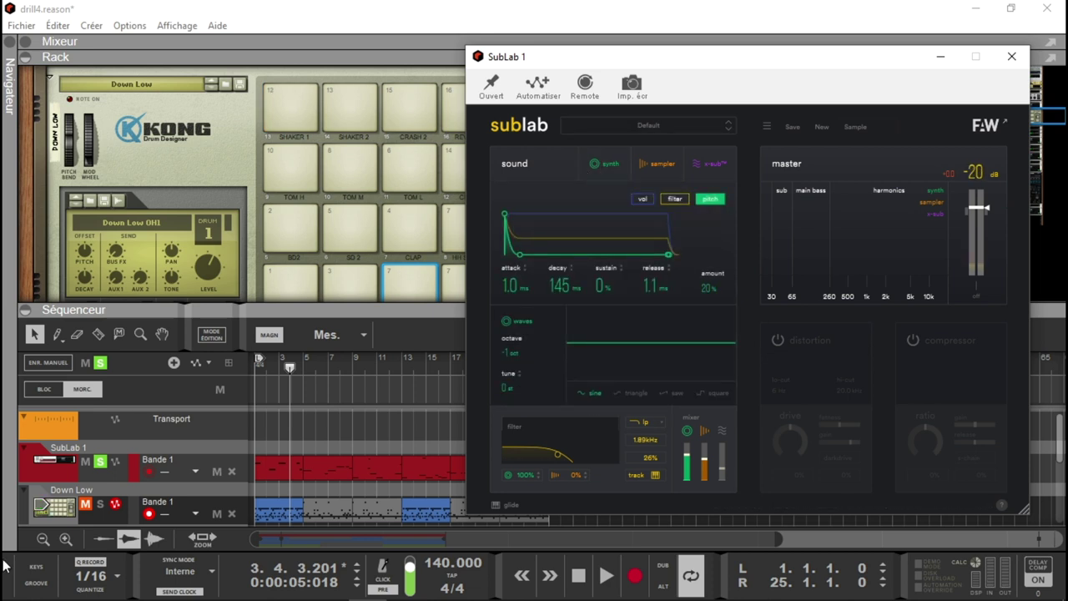
click(55, 466)
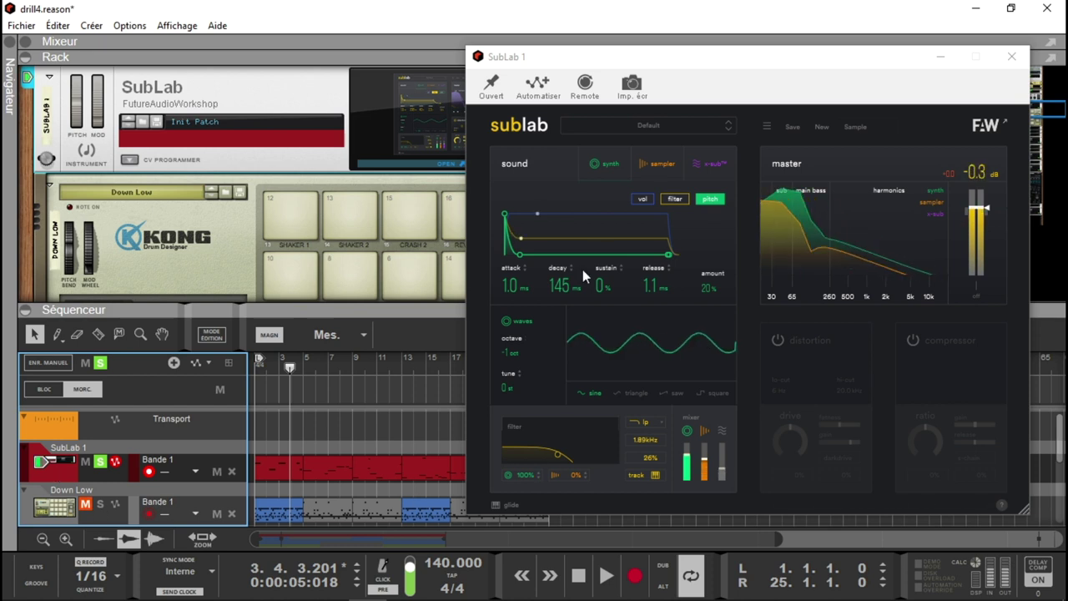
click(644, 163)
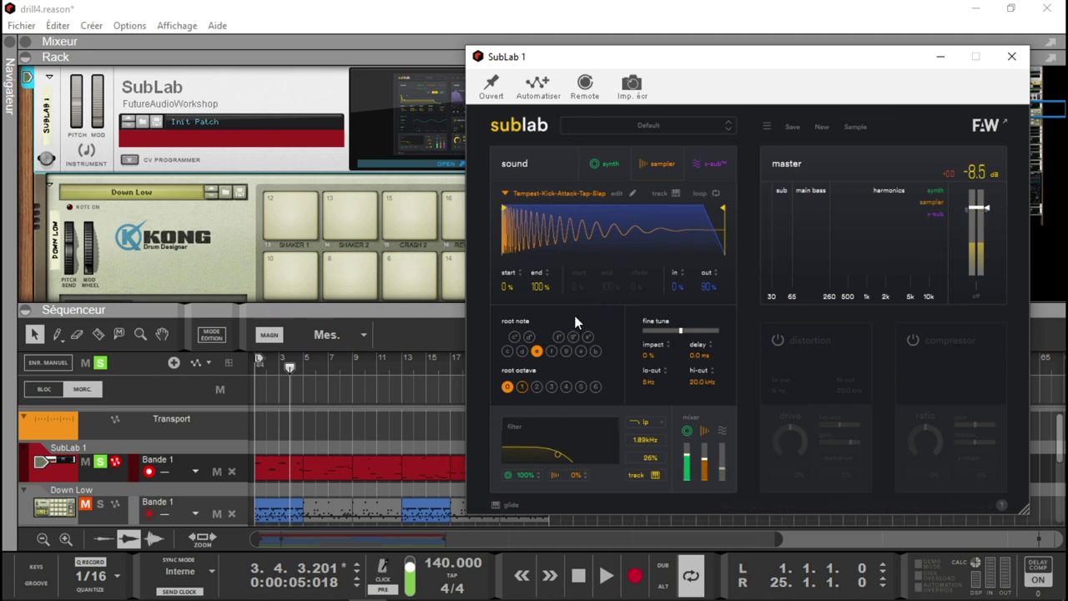
In the synth section, set the envelope attack times to 6.8 ms for filter, 2.0 ms for volume and 1.4 ms for pitch
click(619, 169)
click(675, 200)
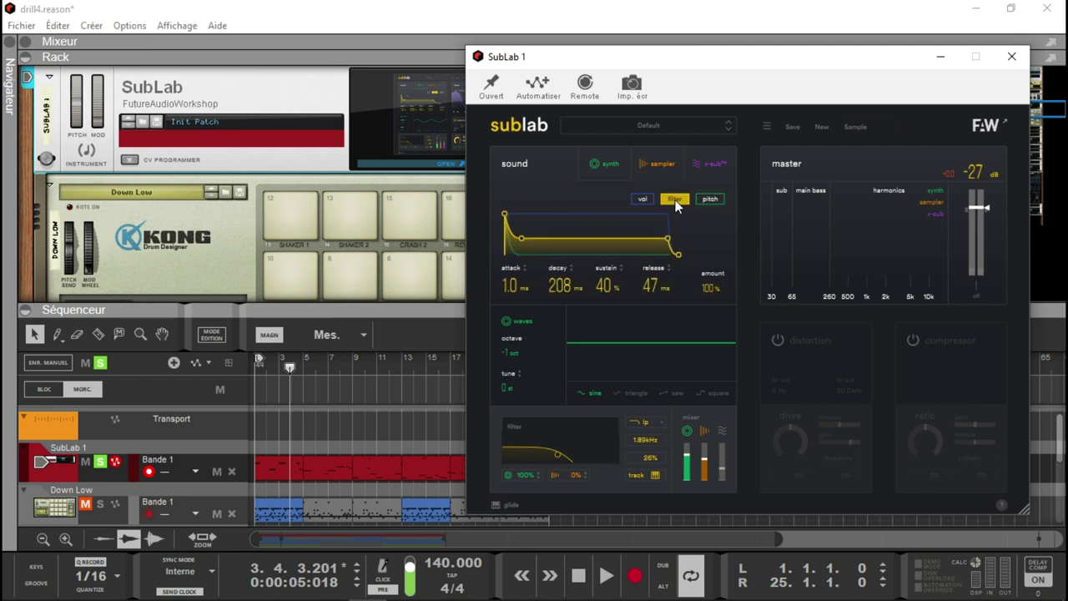
drag(516, 213, 513, 215)
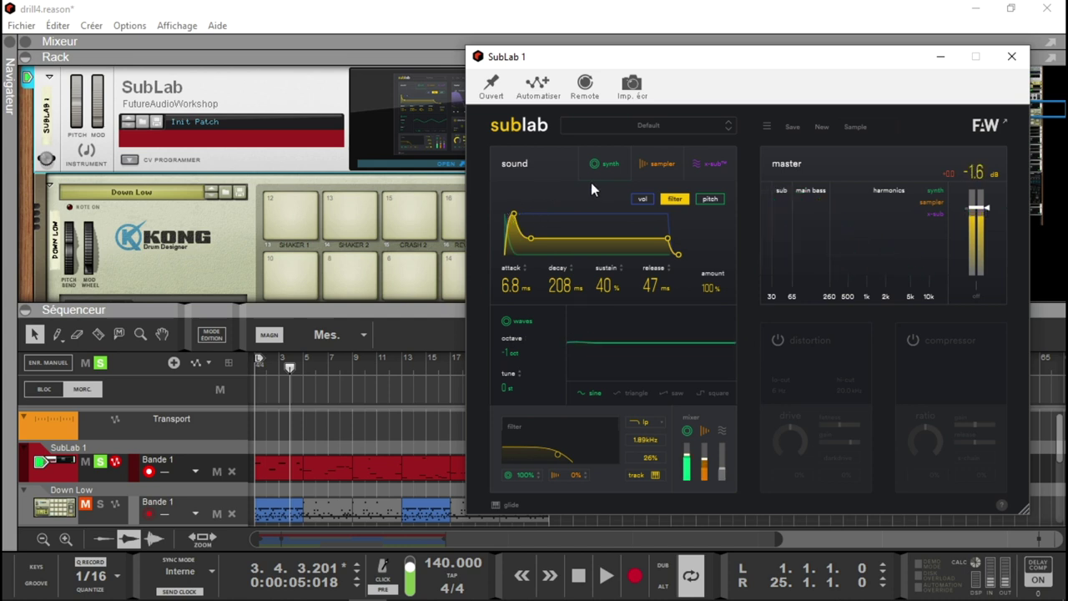
click(642, 198)
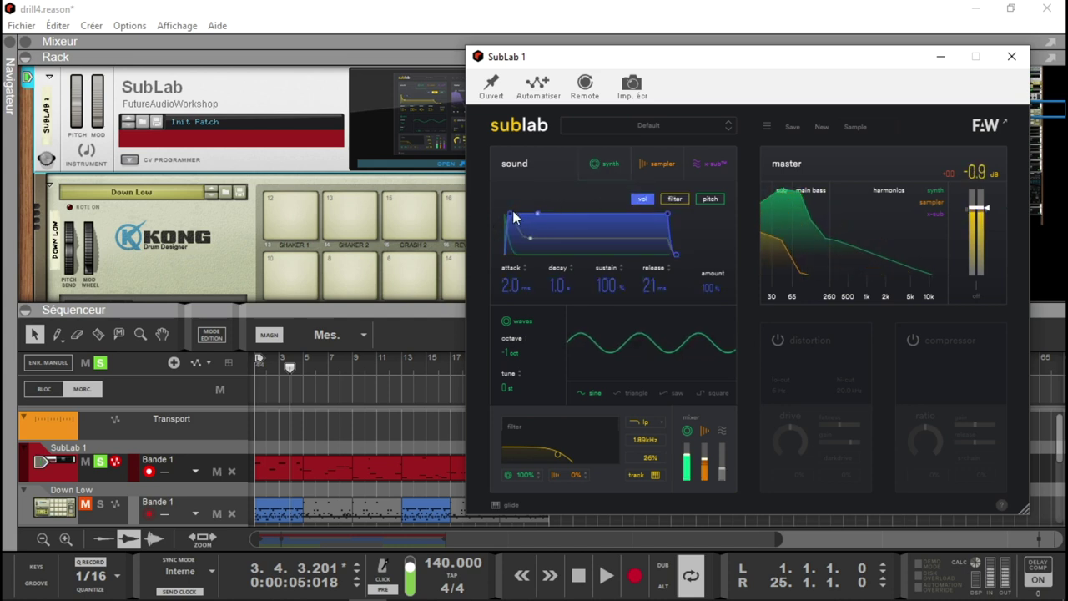
click(710, 199)
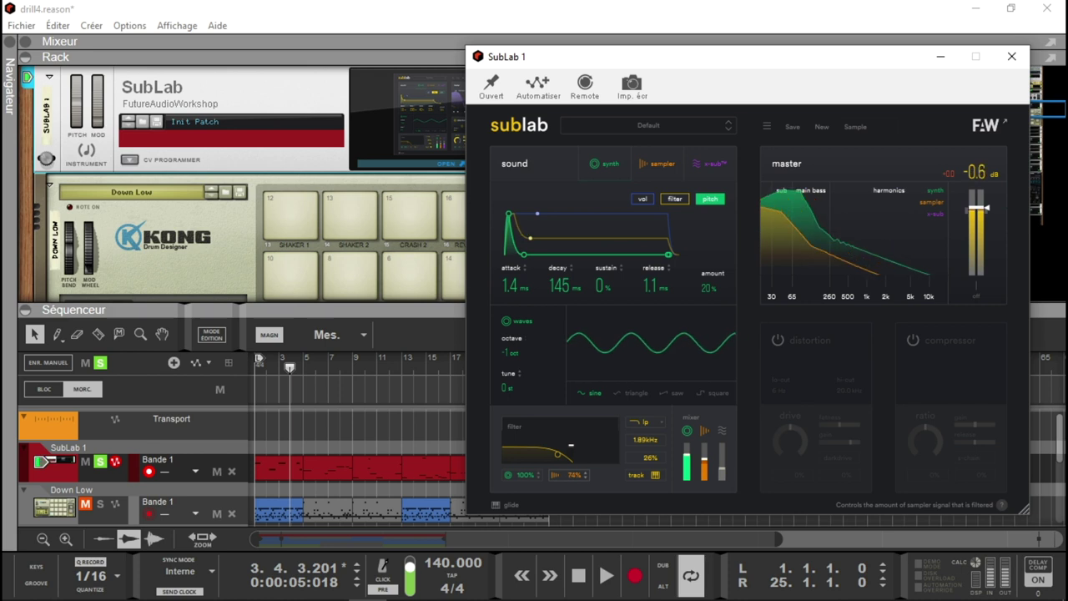
Set the amount of sampler signal filtered to 76% and lower the filter cutoff to 473 Hz
drag(571, 446, 558, 459)
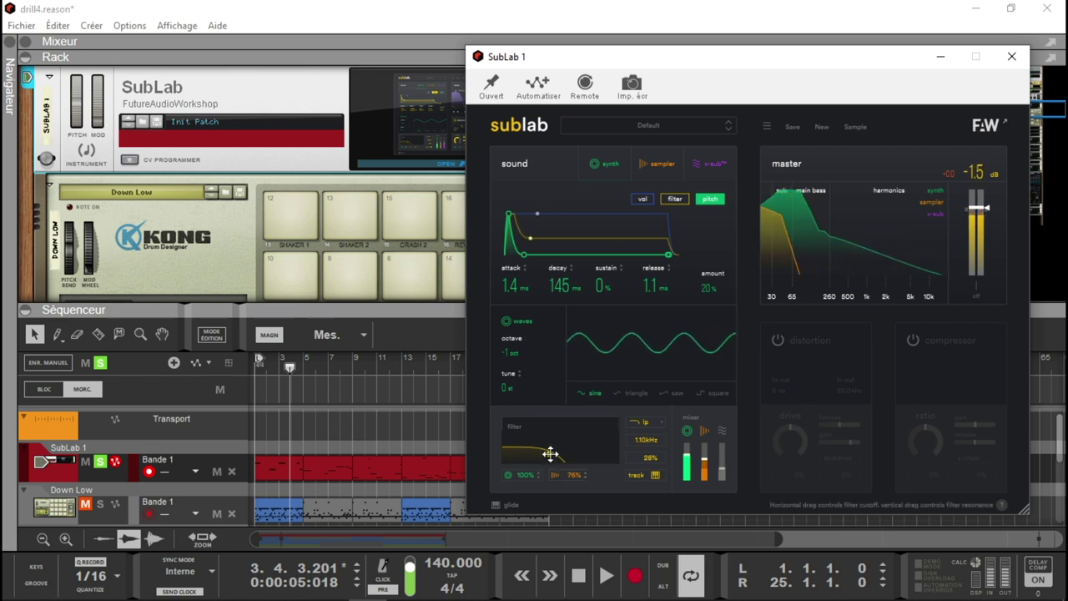
drag(542, 454, 538, 452)
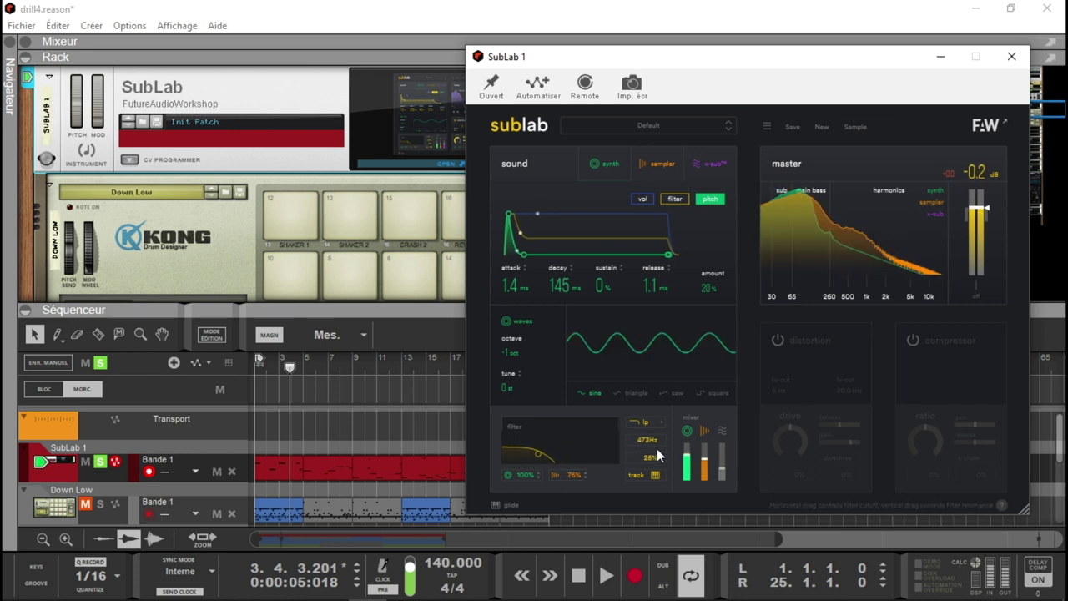
Bring x-sub back into the mix, lower the synth level slightly, and set the synth's wave octave to 0
drag(723, 464, 686, 466)
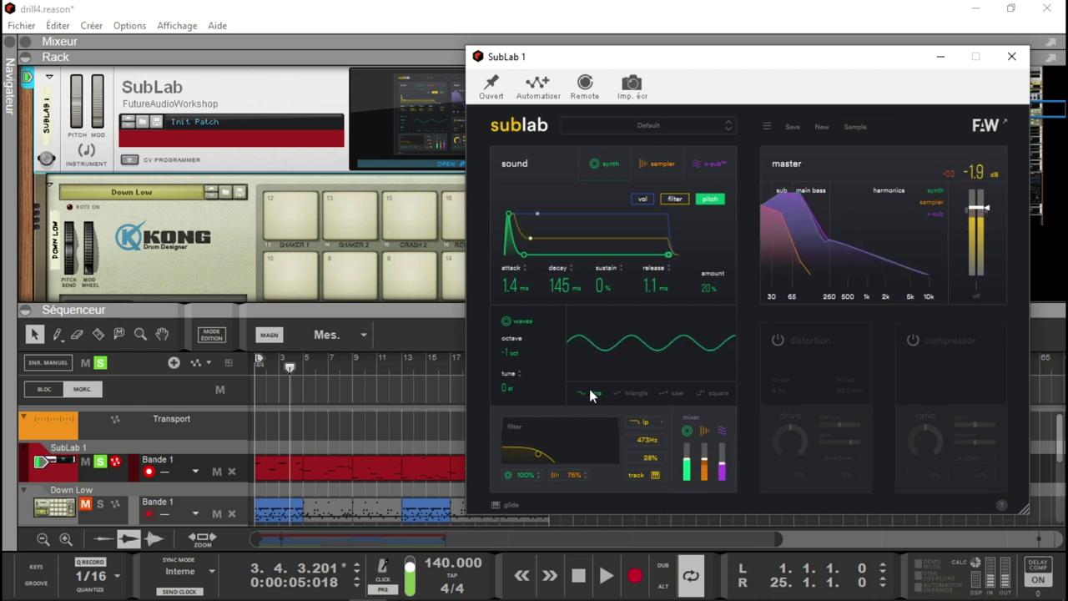
drag(511, 352, 512, 347)
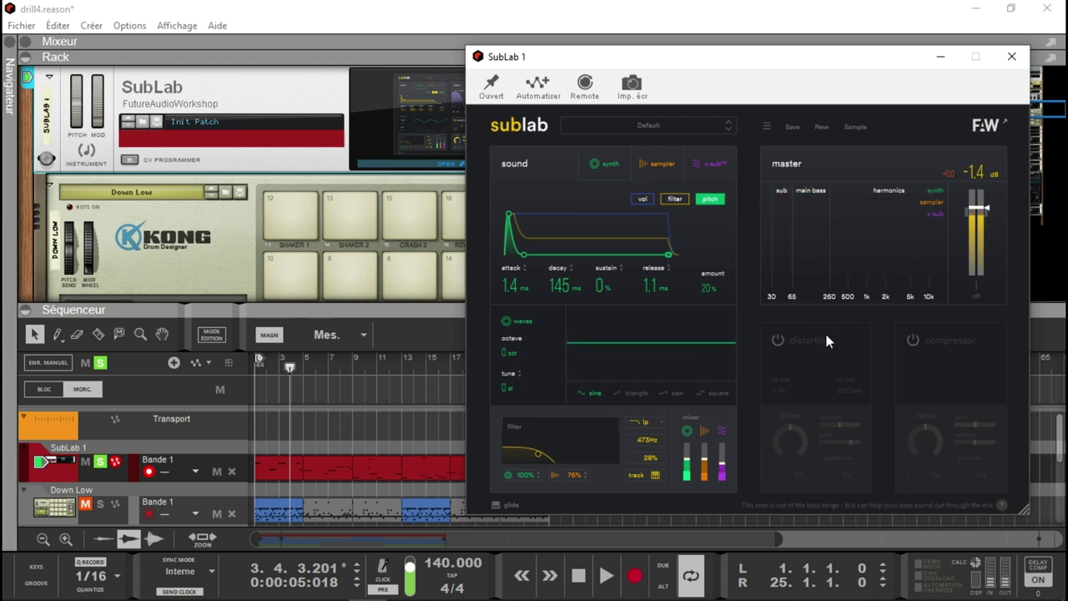
Turn on the distortion and set its distorted signal amounts to 29% for the synth and 76% for the sampler
click(778, 340)
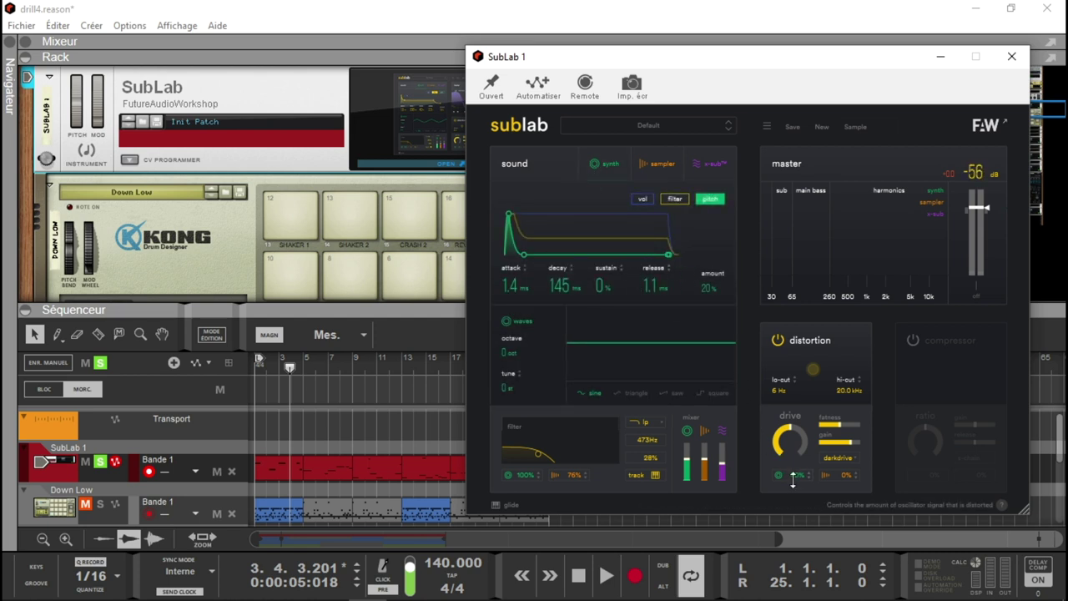
mouse_move(790, 477)
mouse_down()
mouse_move(788, 464)
mouse_move(788, 527)
mouse_move(785, 476)
mouse_move(785, 485)
mouse_up()
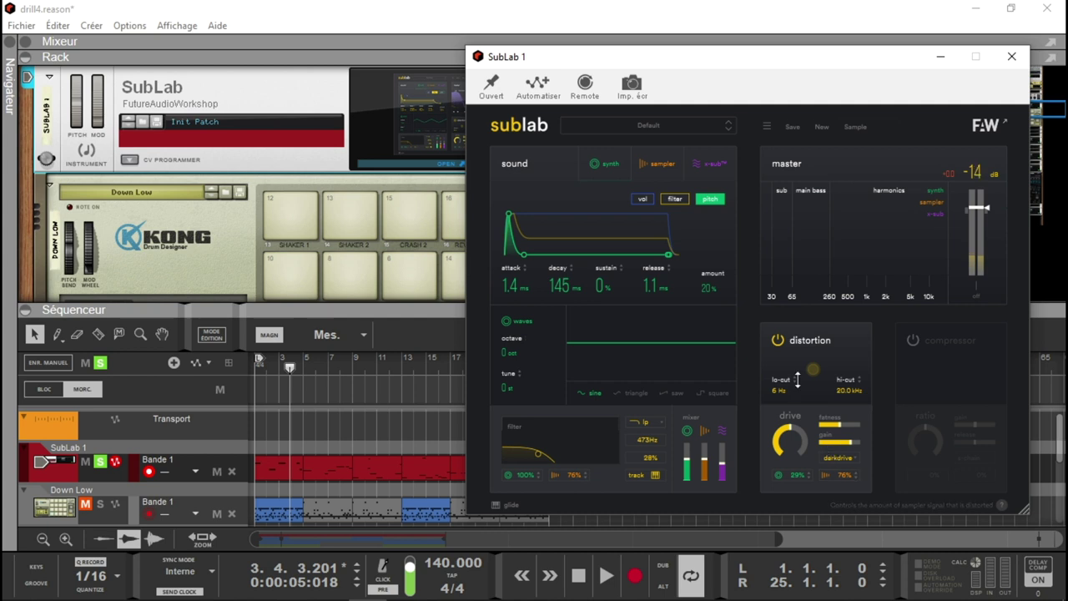
With only the sampler in the mix, set the sampler's hi-cut to 195 Hz and its distorted signal amount to 16%
click(675, 160)
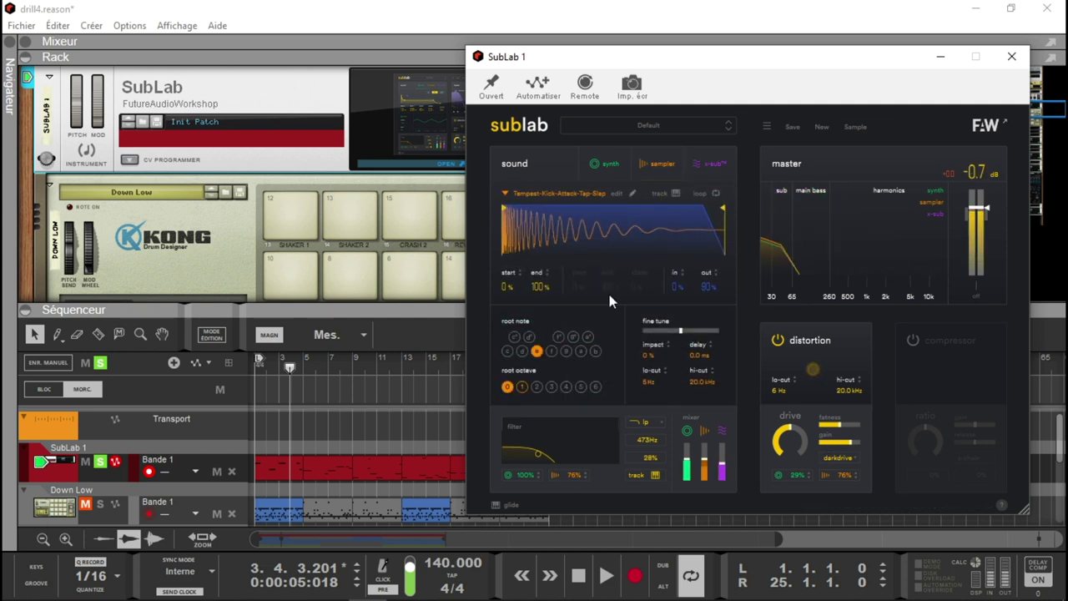
click(722, 430)
mouse_move(829, 475)
mouse_down()
mouse_move(828, 534)
mouse_move(829, 476)
mouse_up()
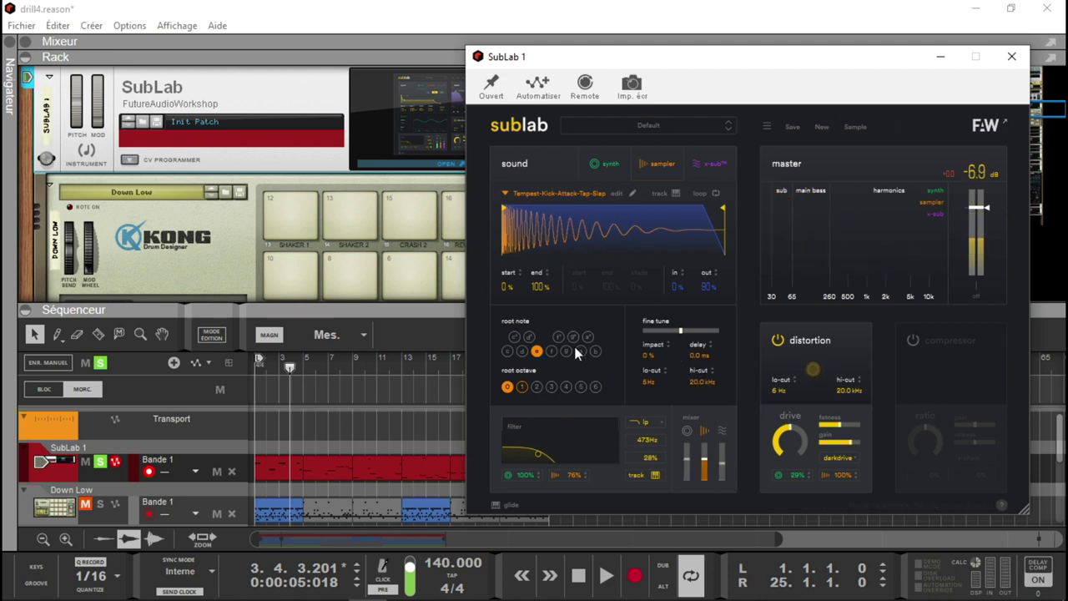
drag(702, 382, 658, 404)
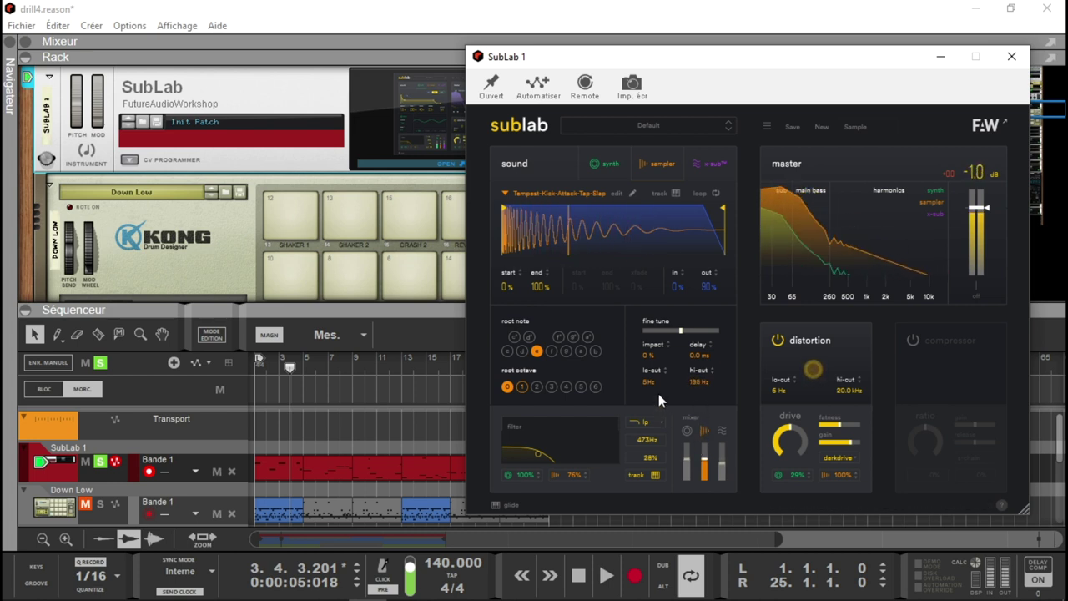
drag(834, 475, 839, 495)
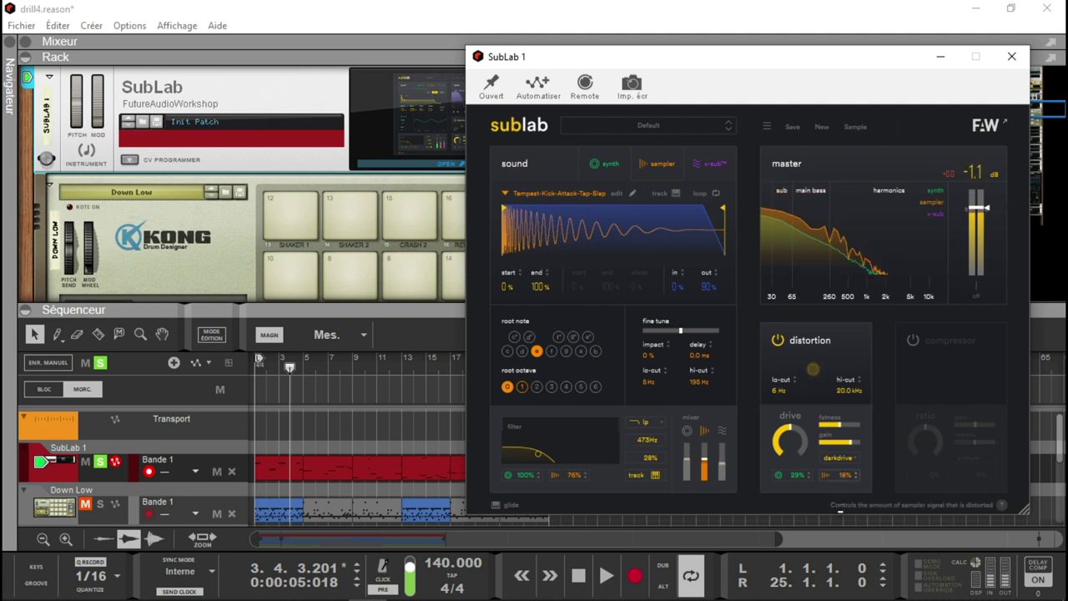
drag(844, 474, 845, 467)
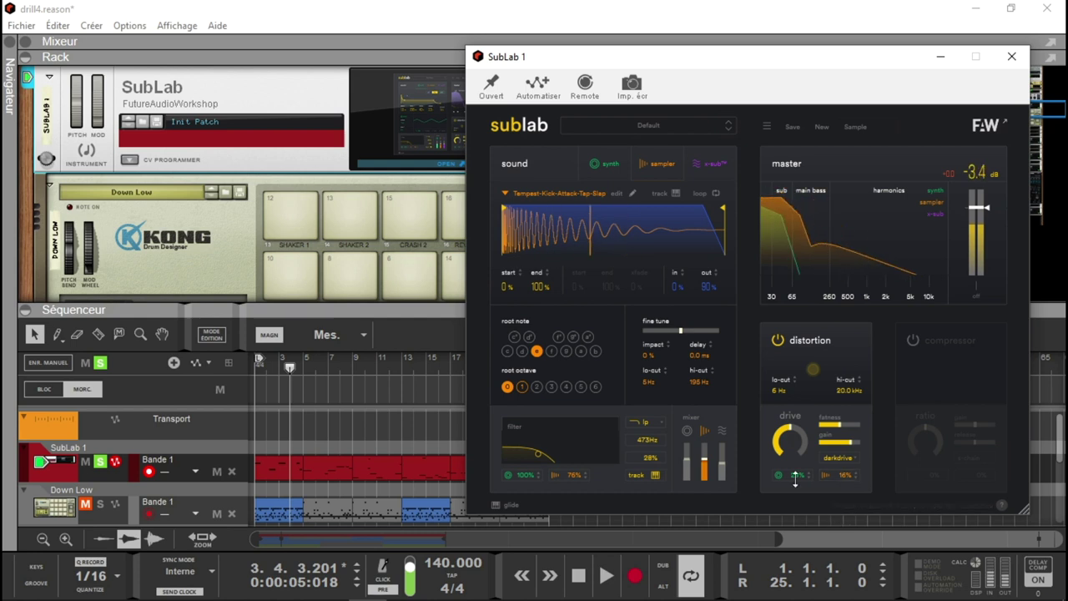
Bring the synth and x-sub back into the mix and set the synth's wave octave to -1
click(686, 432)
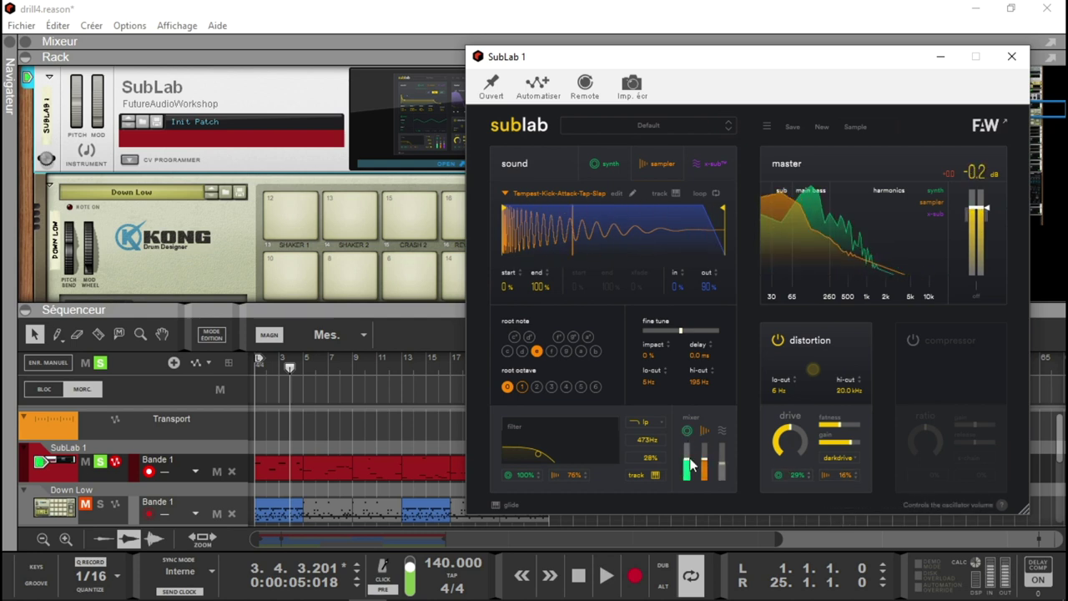
click(600, 163)
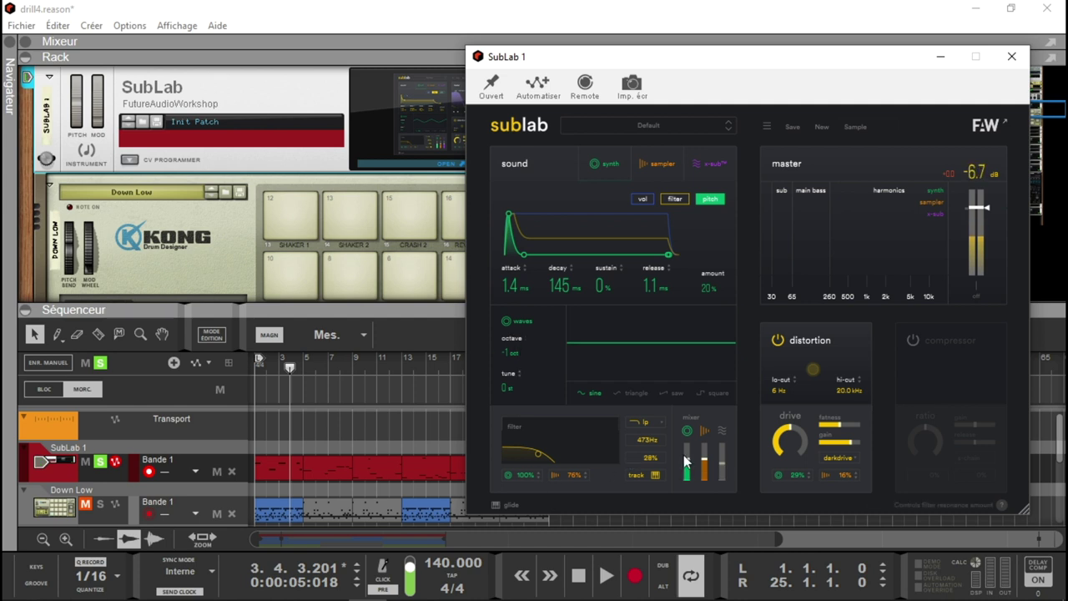
click(725, 431)
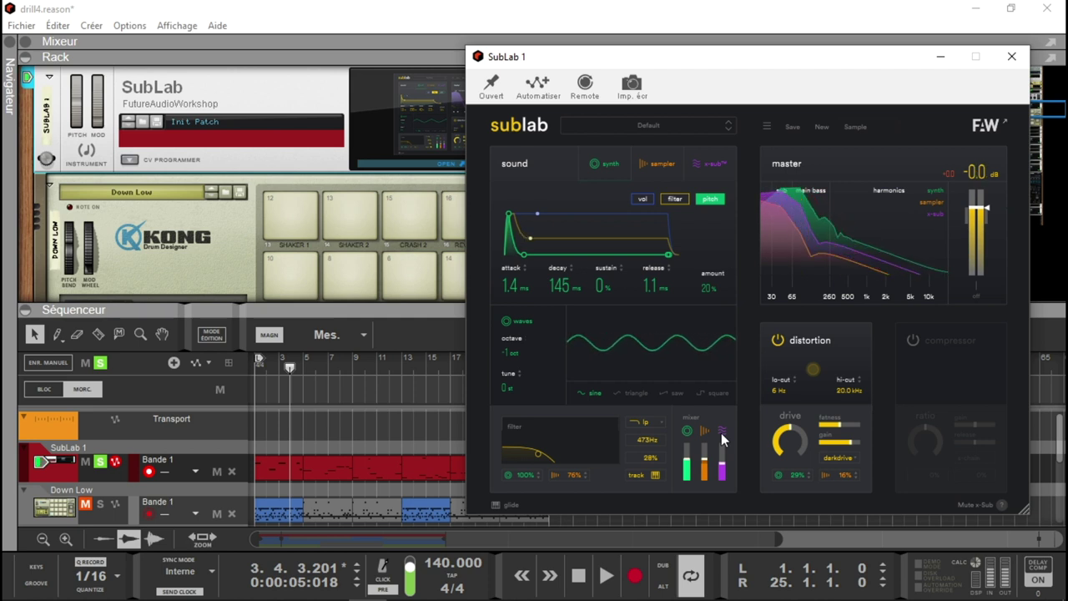
Try the overdrive, grunge and tube distortion types with a higher drive amount, and return to darkdrive
click(830, 459)
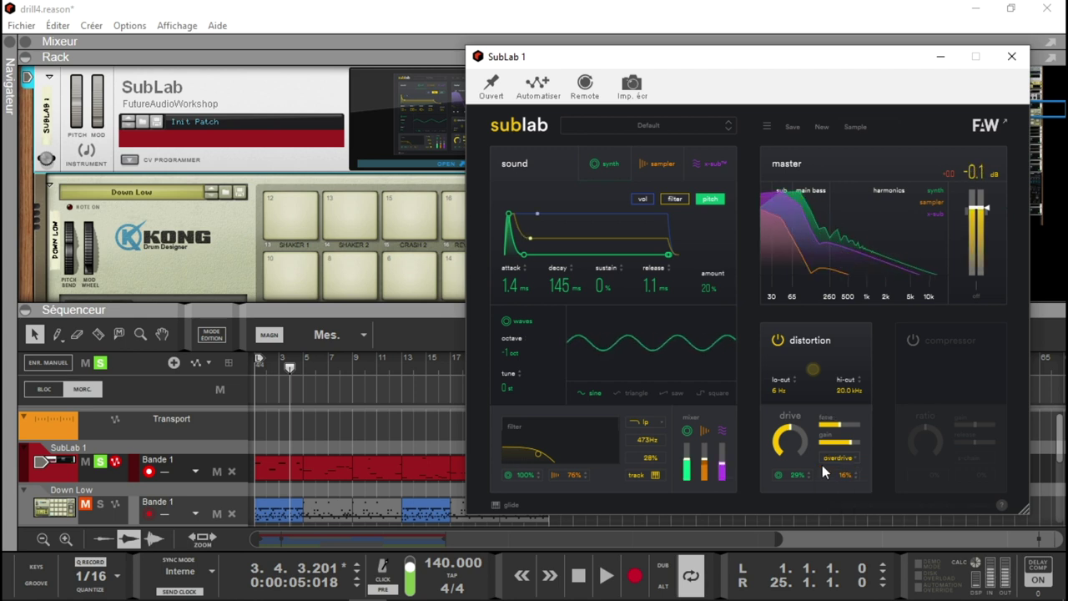
click(835, 459)
click(838, 490)
mouse_move(790, 442)
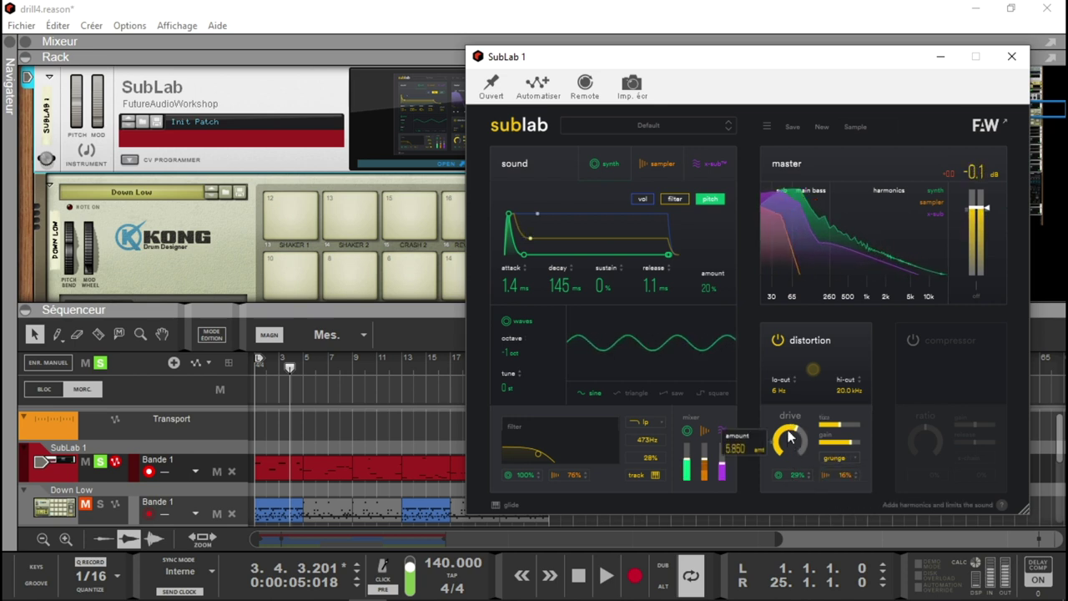
click(832, 461)
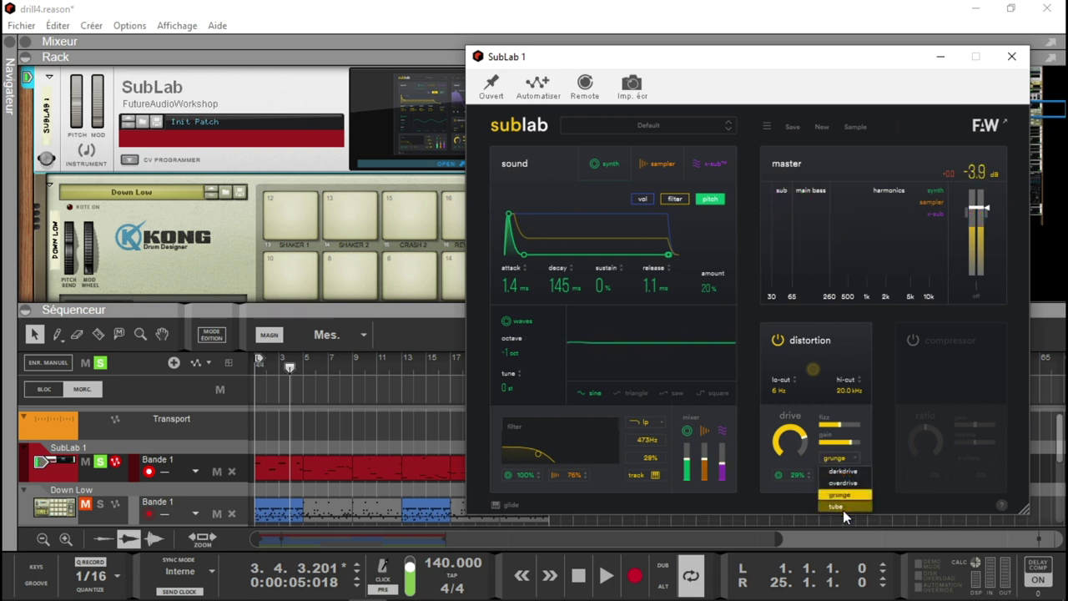
click(843, 510)
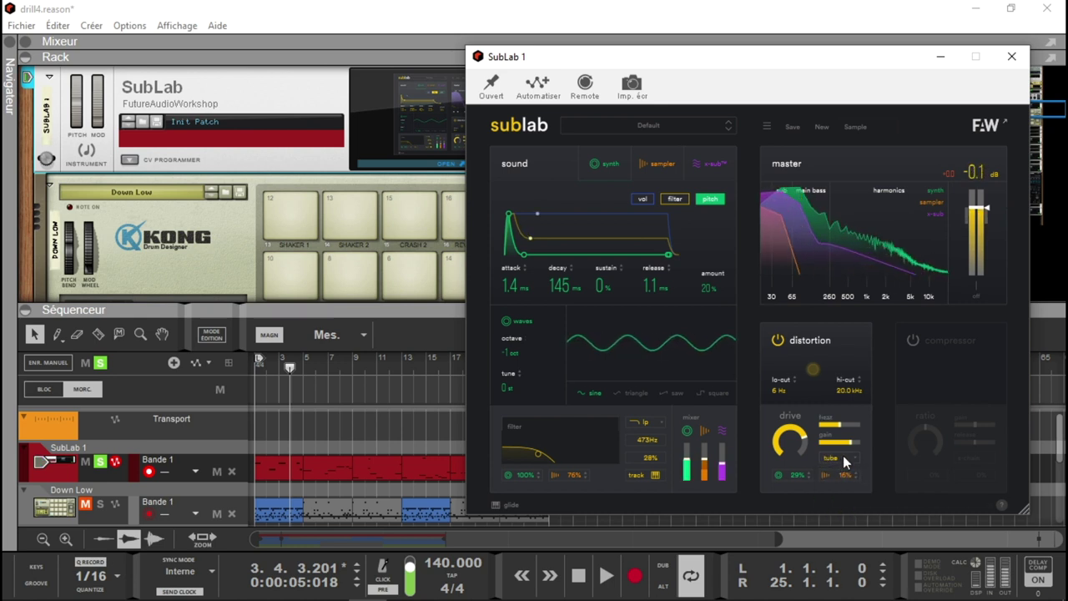
click(843, 457)
click(841, 472)
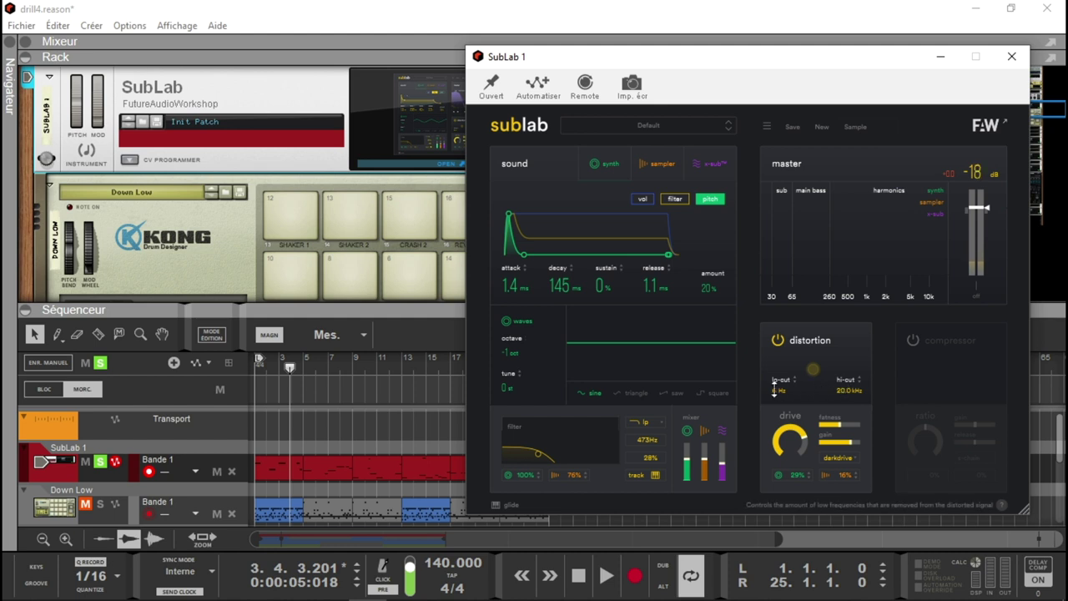
Set the distortion's hi-cut to 239 Hz and keep its lo-cut at 6 Hz
drag(848, 389, 848, 399)
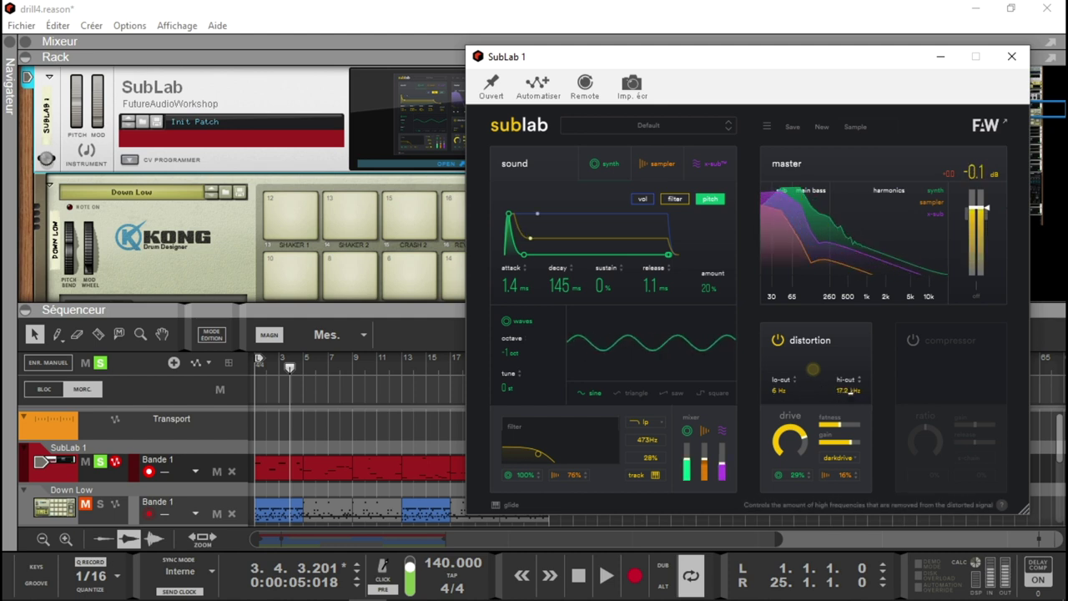
drag(851, 447, 851, 484)
drag(844, 435, 848, 405)
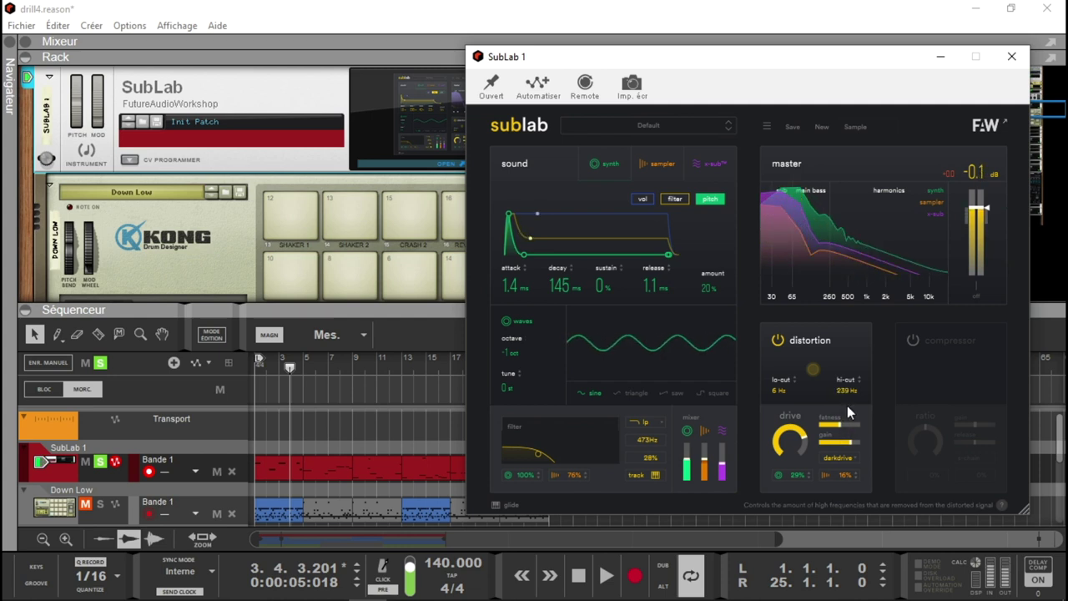
drag(782, 391, 782, 376)
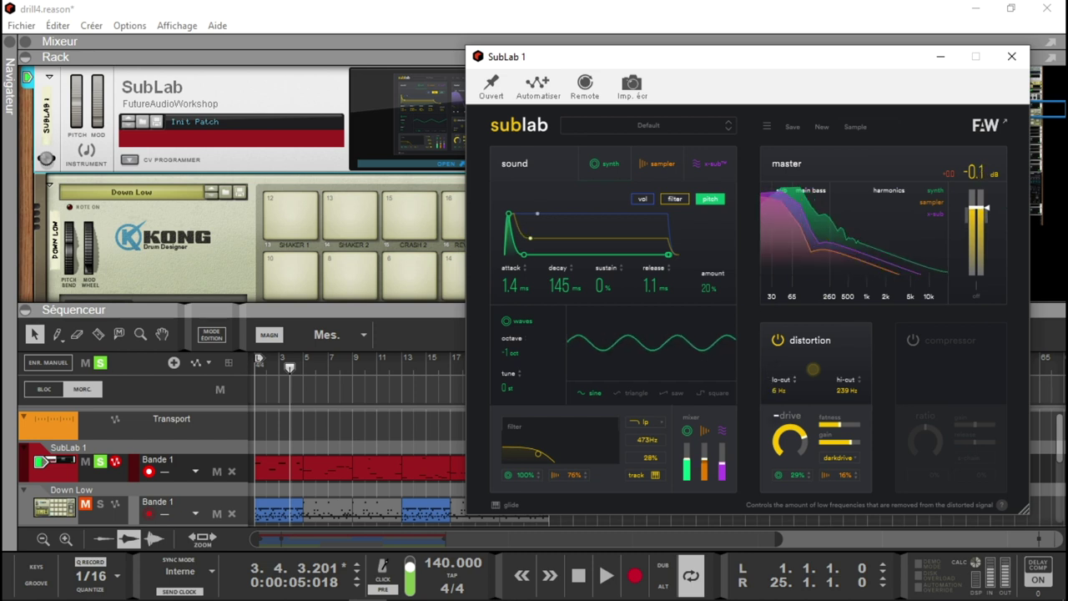
Set the distortion's drive amount to 5.000 and raise its fatness to the maximum
drag(789, 440, 802, 447)
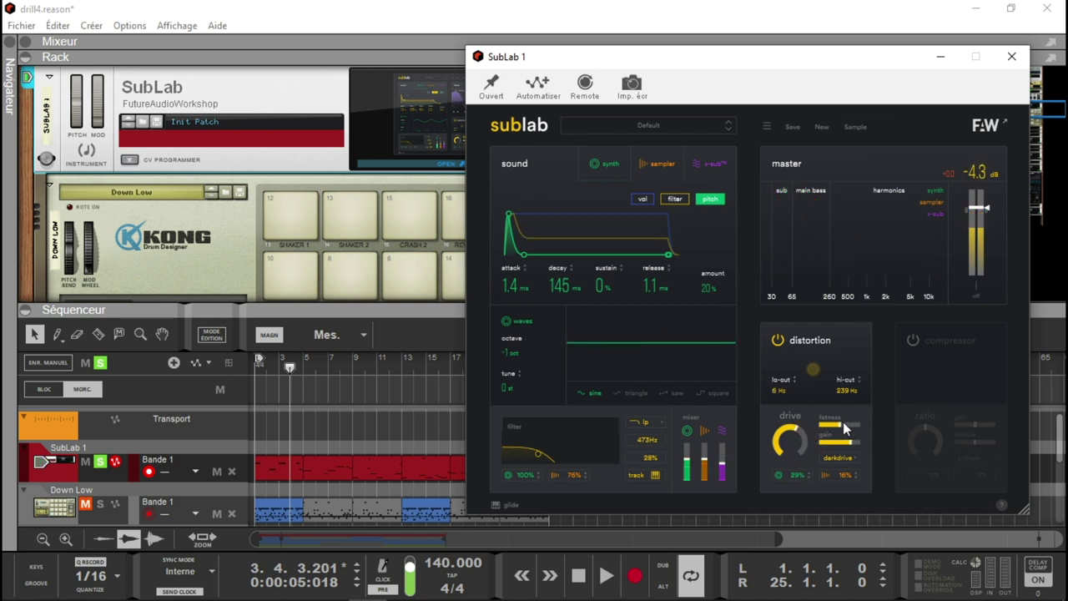
mouse_move(841, 425)
mouse_down()
mouse_move(874, 425)
mouse_move(837, 448)
mouse_move(846, 445)
mouse_up()
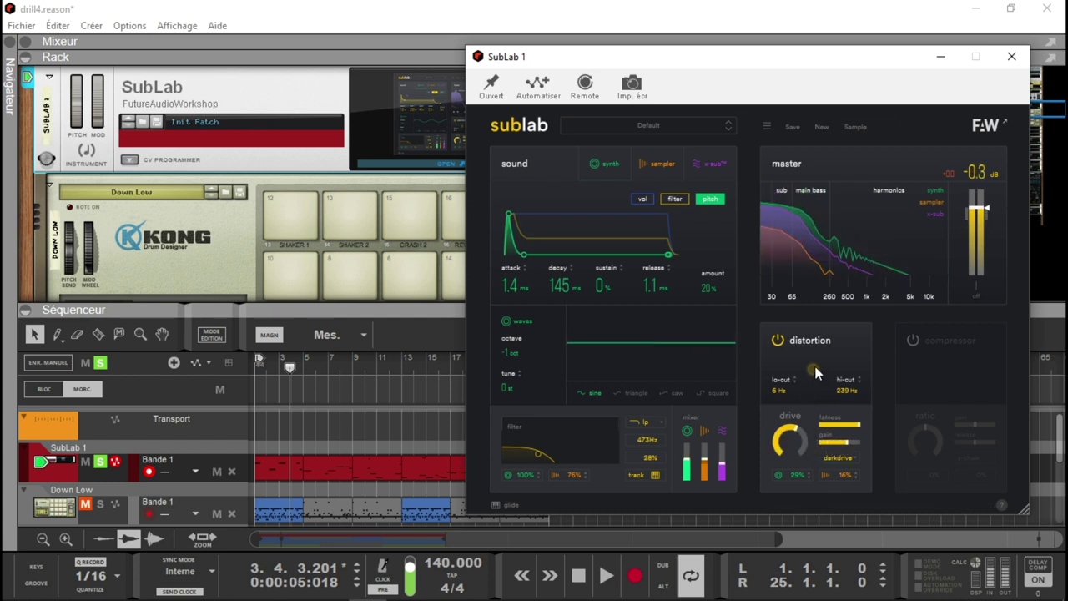
mouse_move(797, 458)
mouse_move(797, 457)
mouse_down()
mouse_move(809, 375)
mouse_move(805, 463)
mouse_up()
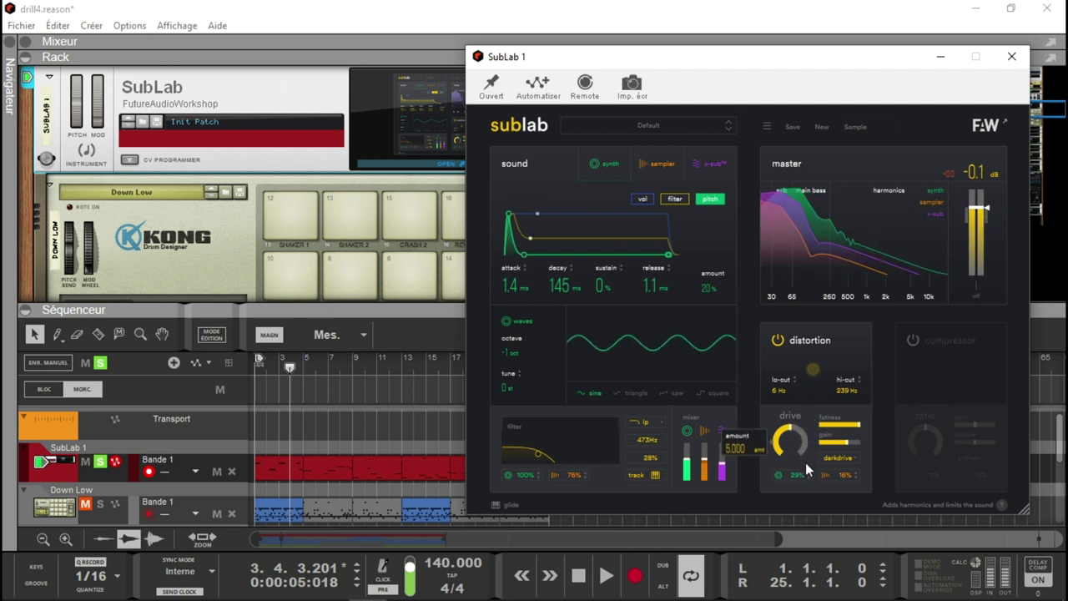
Turn on the compressor with a -13 dB threshold, enable its sidechain, and set the synth and sampler amounts to 100%
click(912, 340)
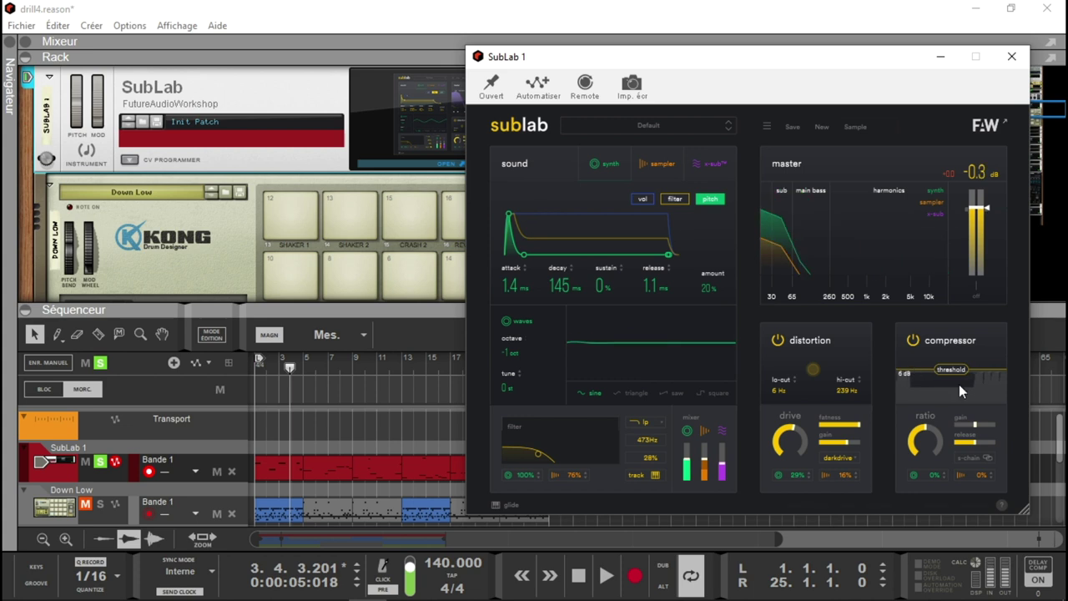
drag(956, 370, 957, 382)
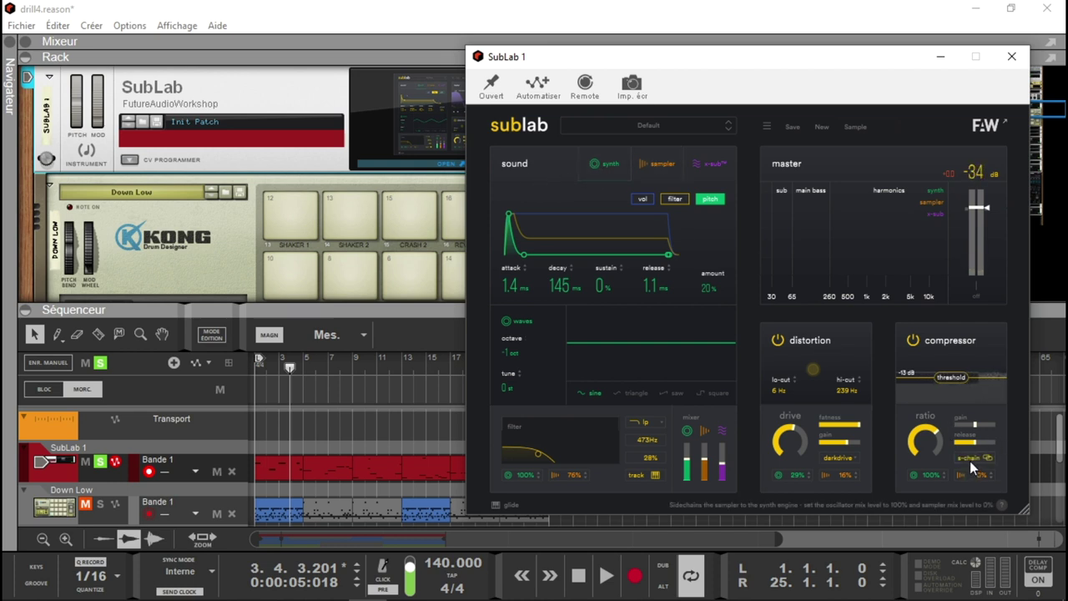
drag(970, 473, 968, 468)
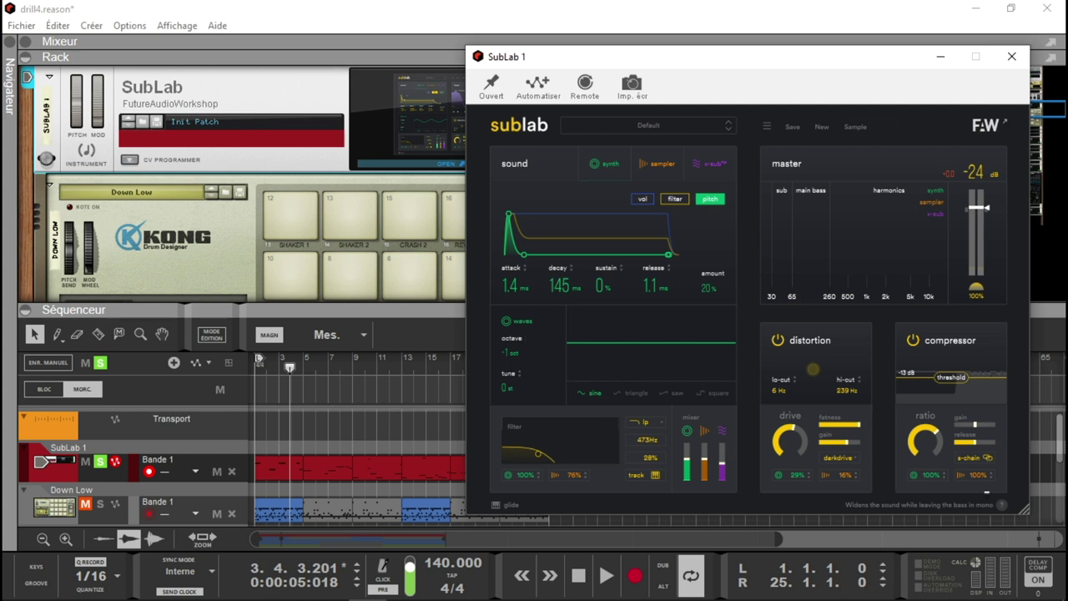
In the master section, try the widening at 100%, return it to off, and slightly lower the maximizer and output level
click(976, 292)
drag(977, 292, 976, 334)
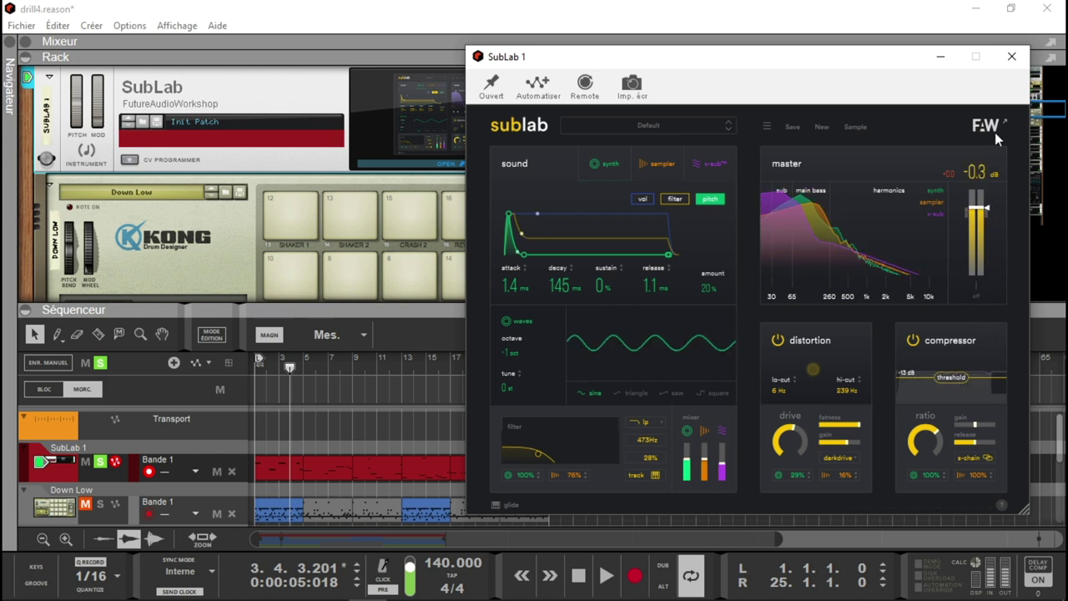
drag(979, 208, 980, 213)
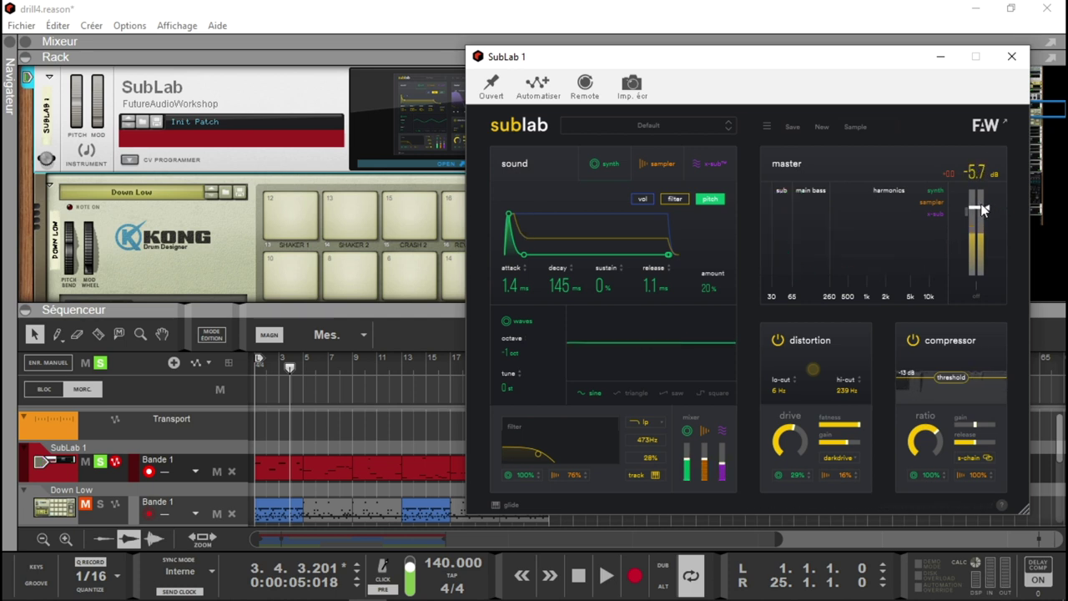
mouse_move(988, 219)
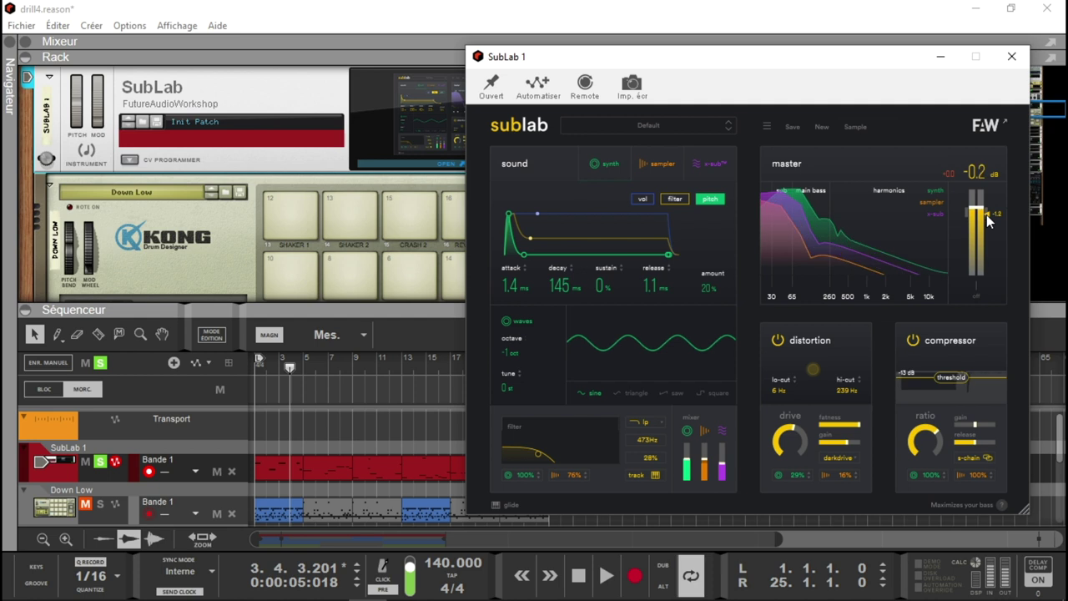
drag(981, 217, 980, 219)
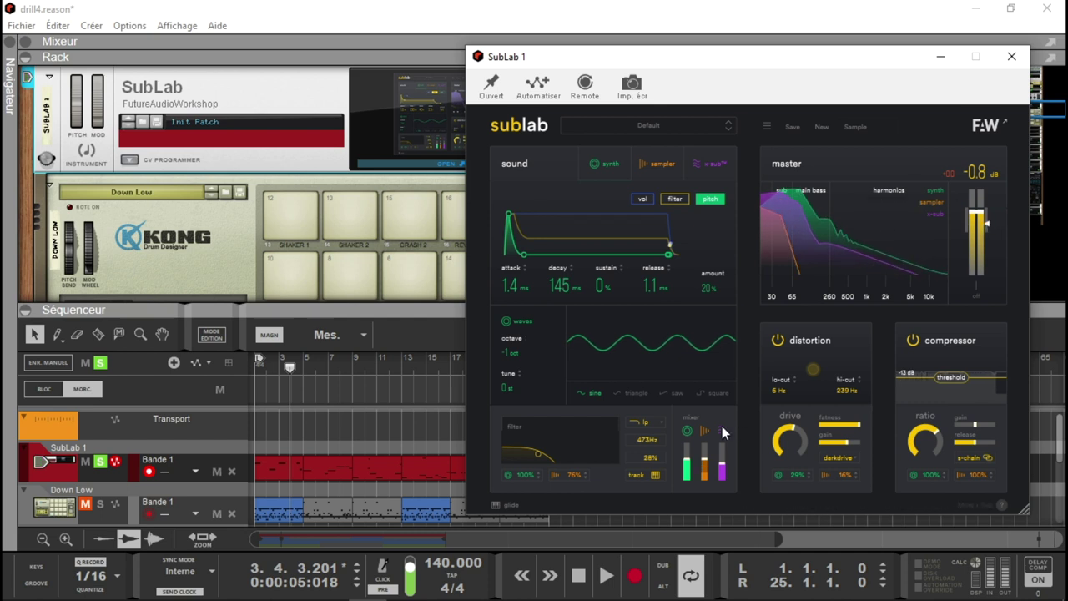
In the glide settings, try the instant time, switch legato off and back on, and return the time to 1/16
click(496, 509)
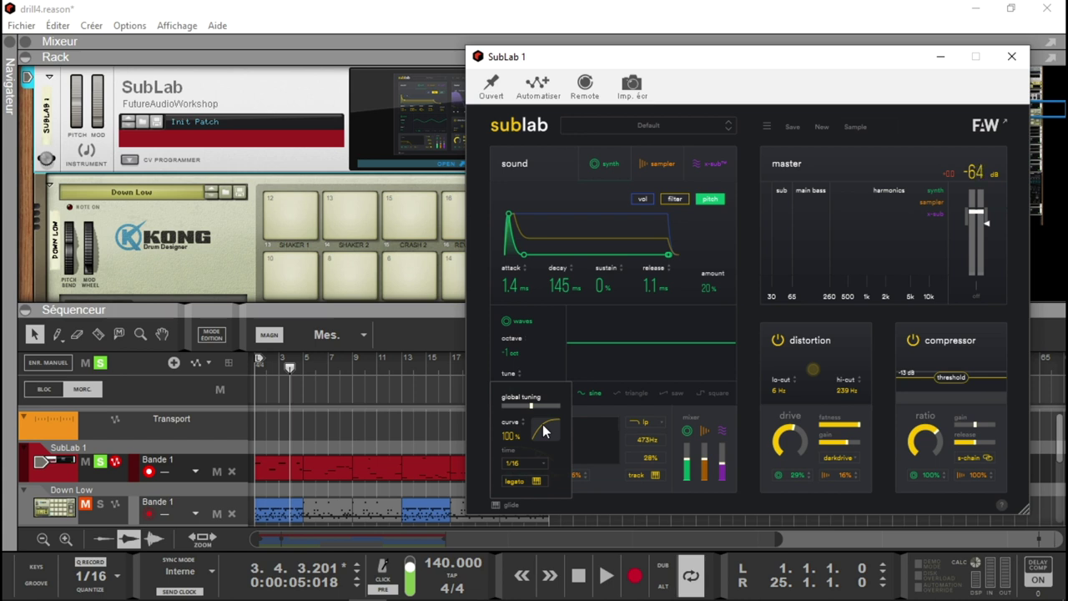
click(542, 465)
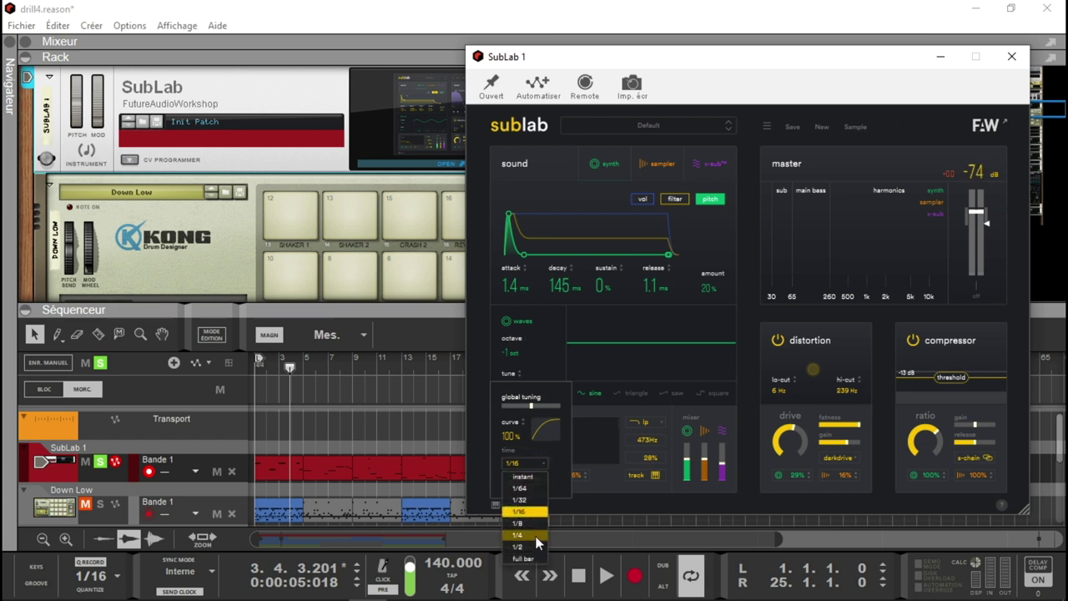
click(534, 481)
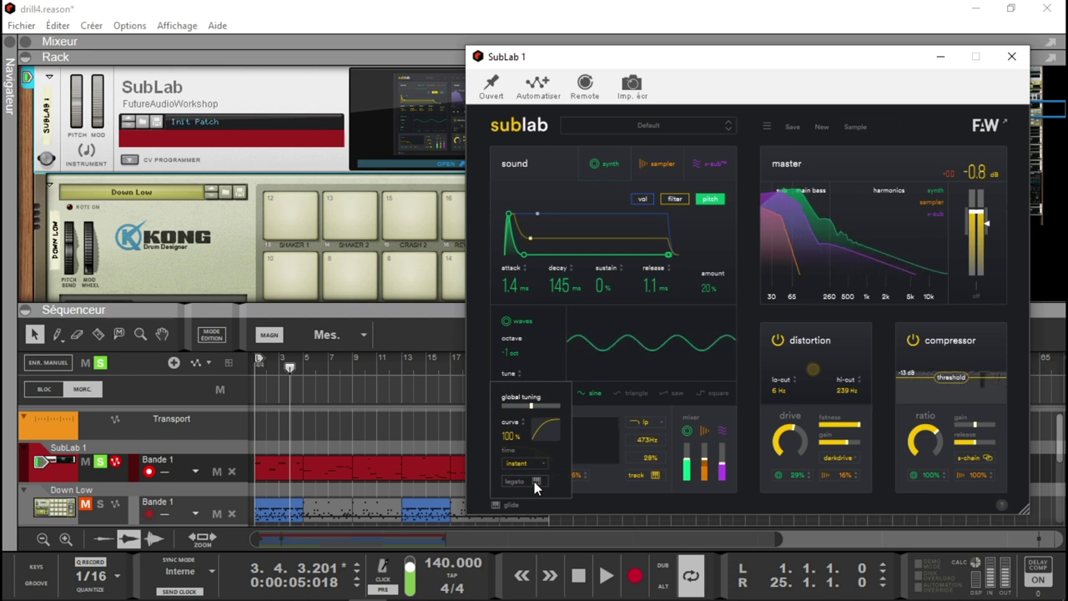
click(534, 481)
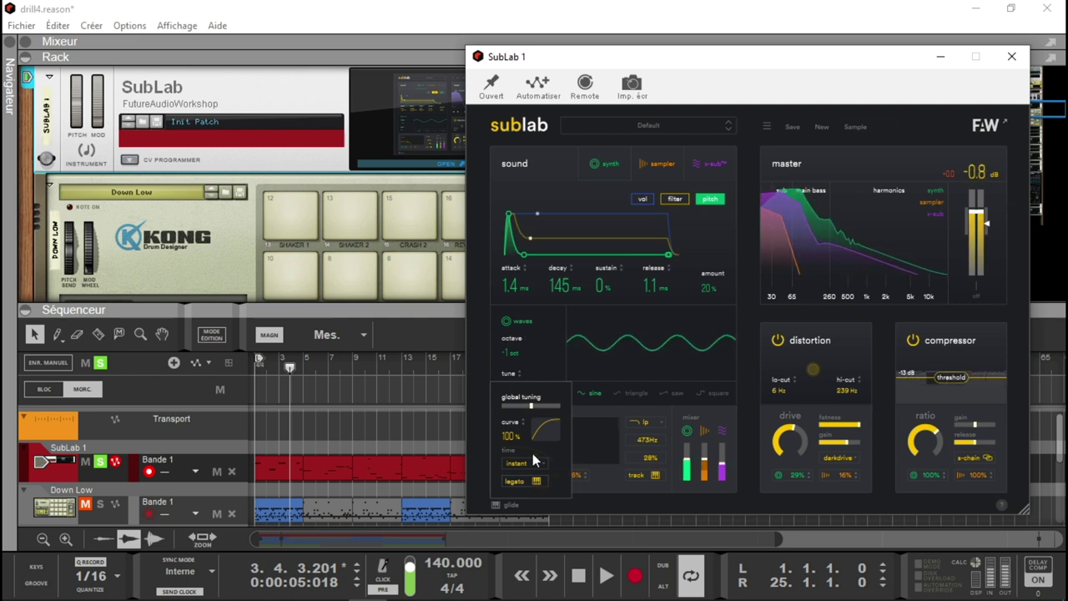
click(544, 464)
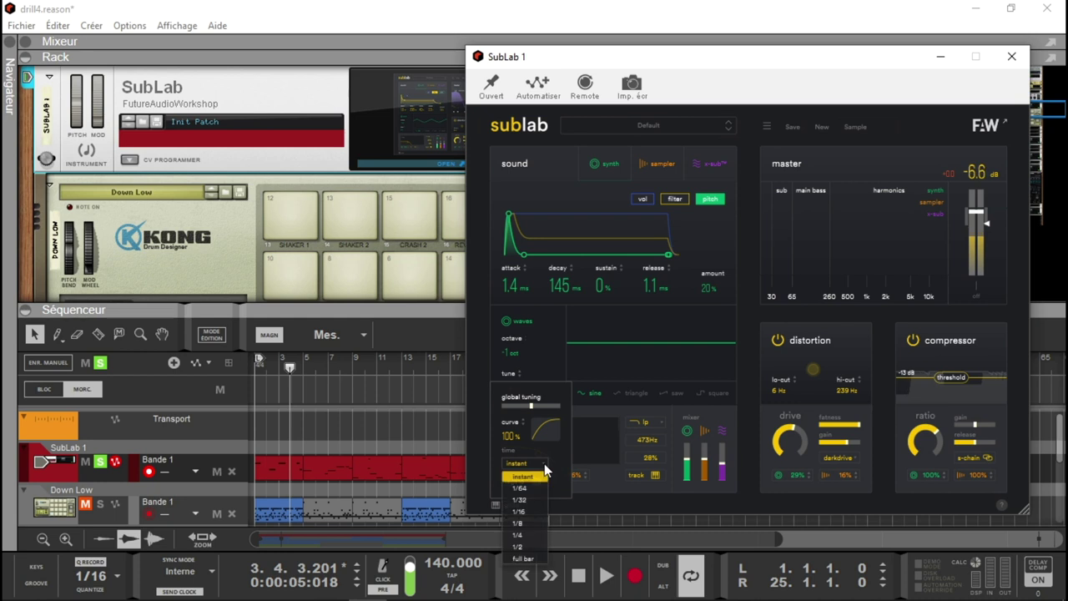
click(529, 512)
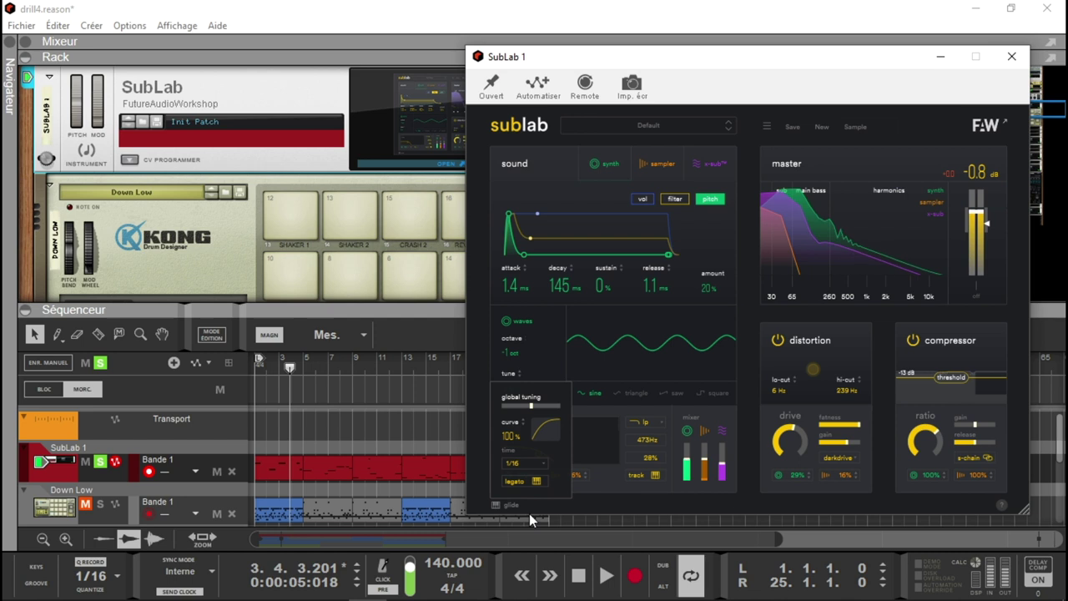
Try a glide time of 1/4, settle on 1/64, and toggle the legato option
click(544, 462)
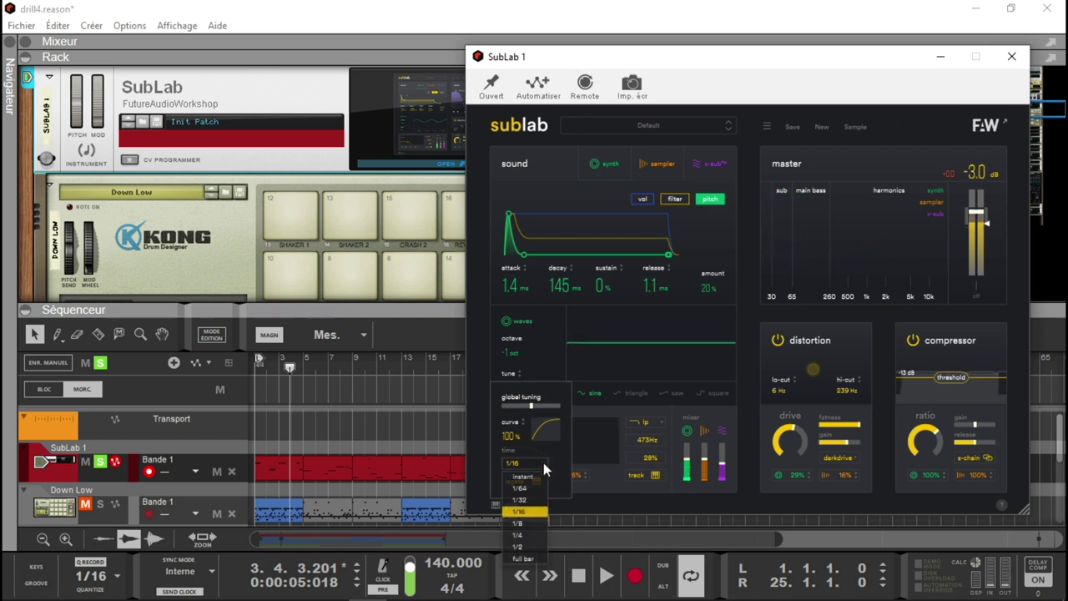
click(536, 537)
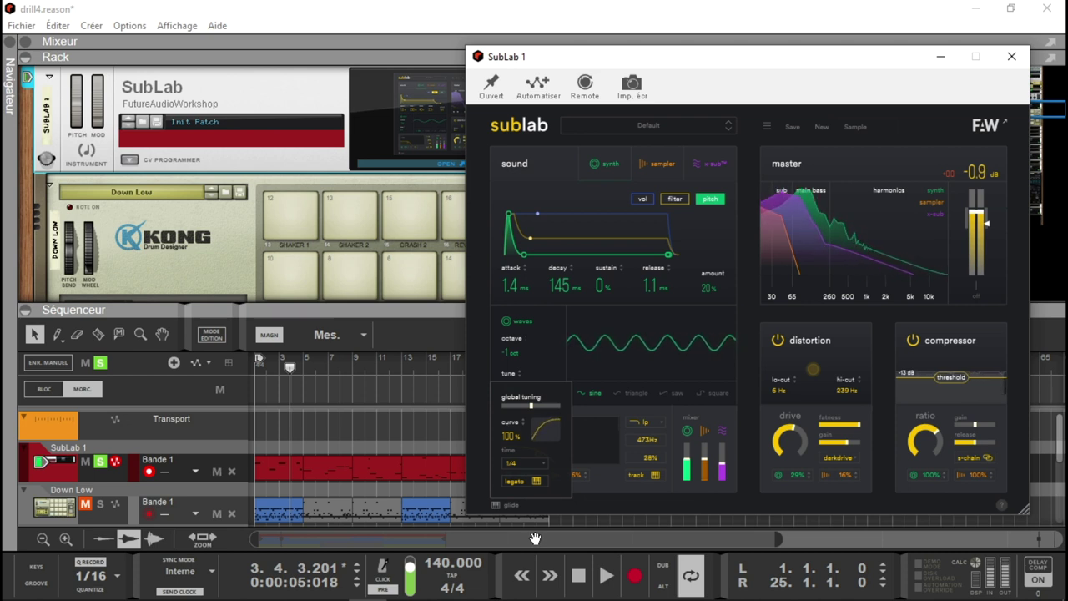
click(543, 466)
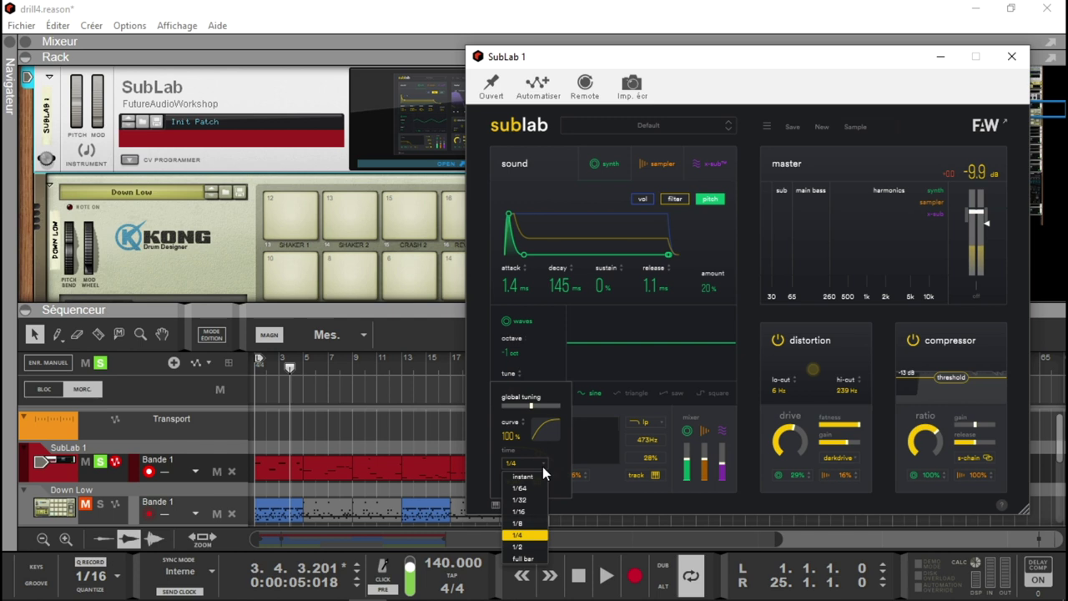
click(536, 492)
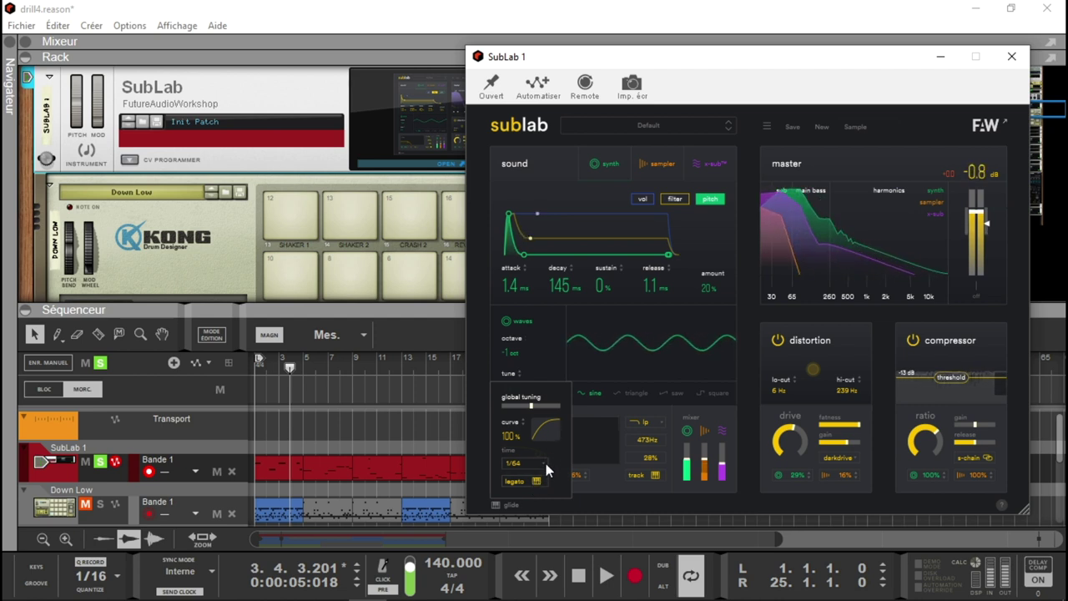
click(537, 482)
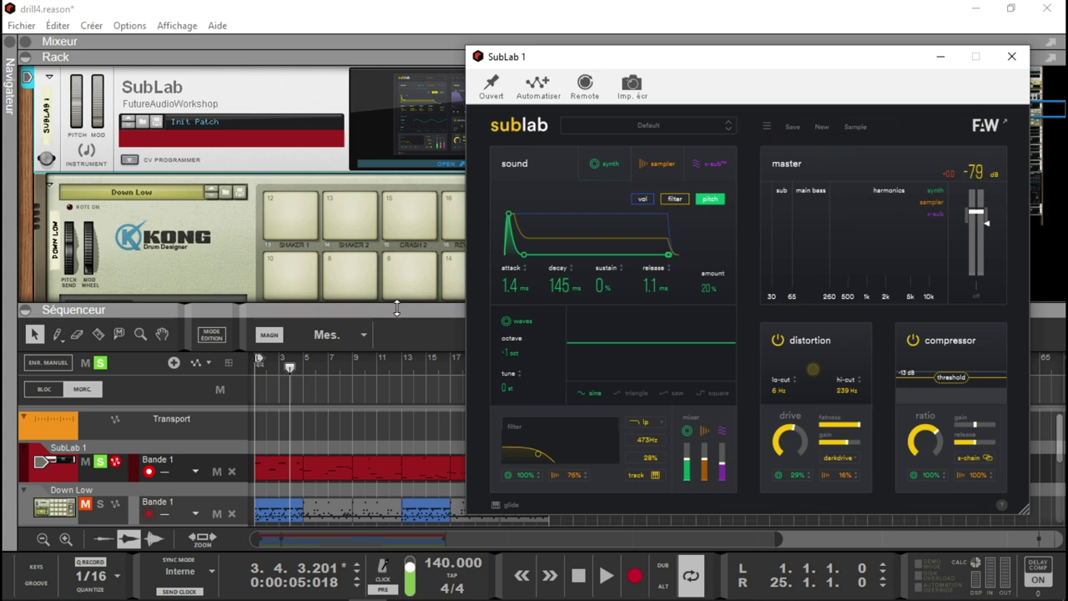
Enlarge the sequencer area and add a new audio track below the existing tracks
drag(250, 305, 251, 145)
click(127, 495)
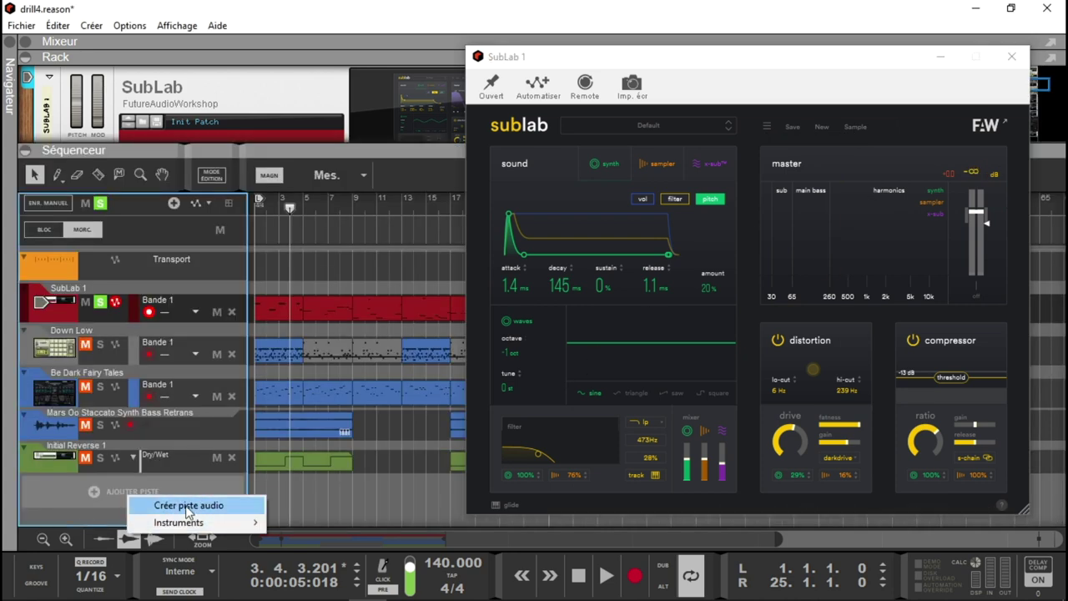
click(189, 505)
Record a sample of a note played on the SubLab track and place the resulting file on the new audio track
click(850, 127)
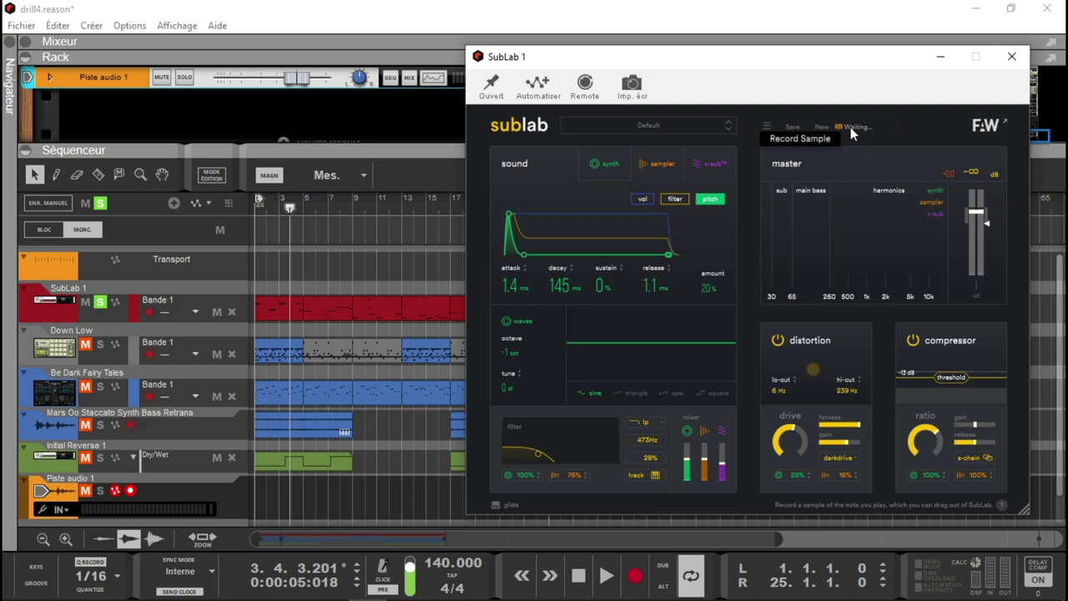
click(73, 315)
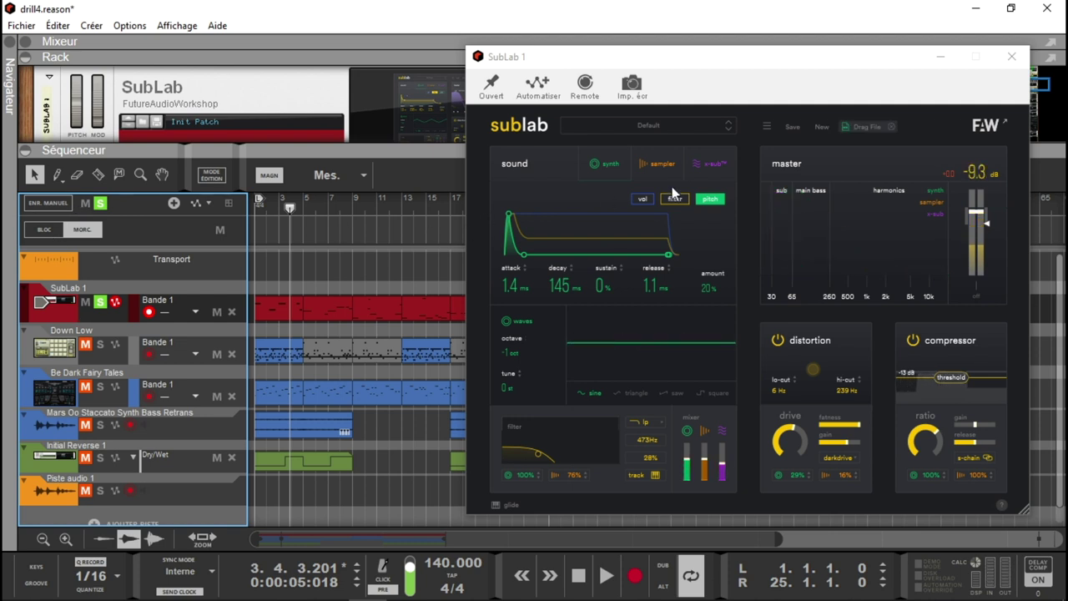
drag(880, 127, 316, 531)
drag(285, 489, 286, 490)
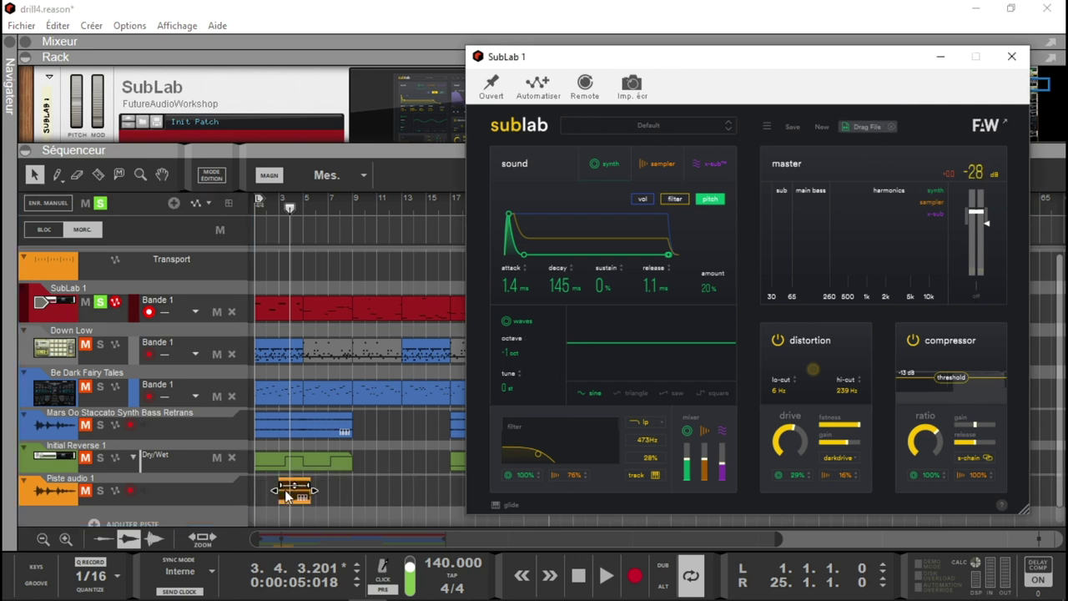
Solo the audio track instead of SubLab, move the recorded clip to bar 1, and play it back
click(98, 491)
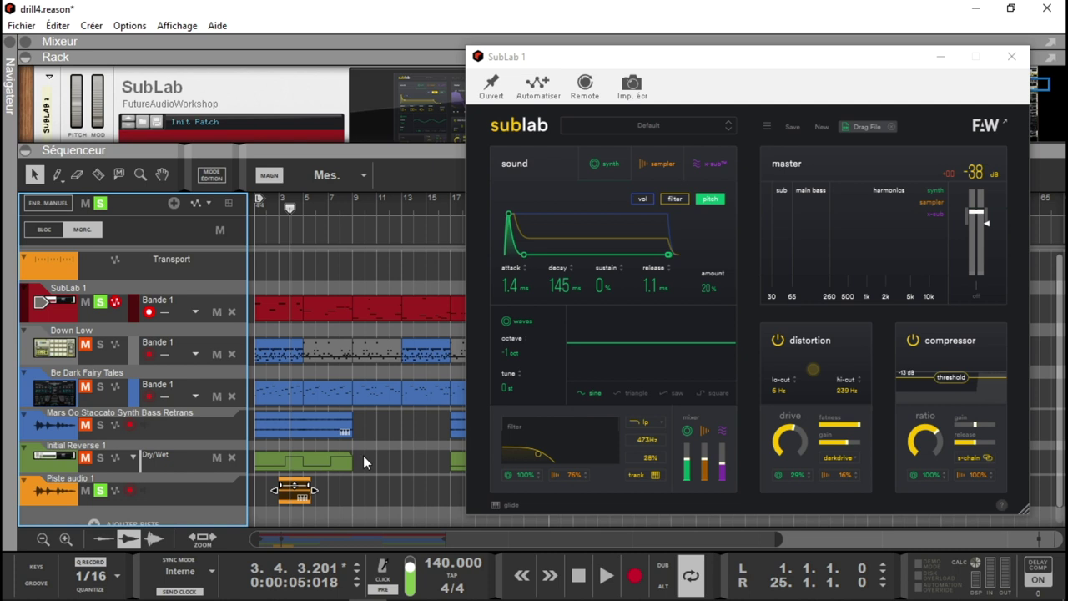
drag(294, 501, 264, 498)
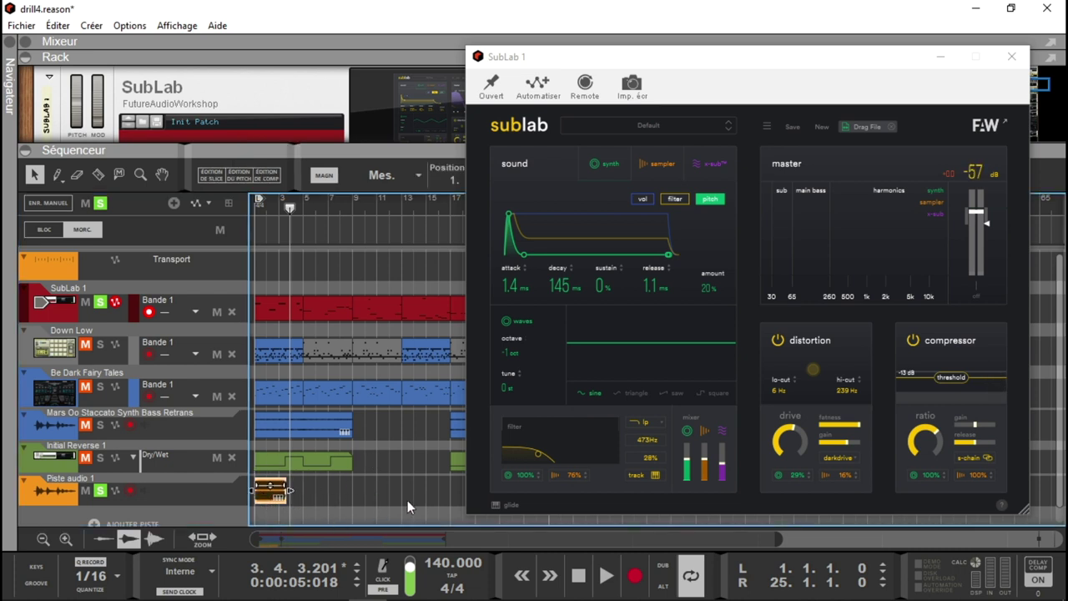
drag(741, 544, 359, 544)
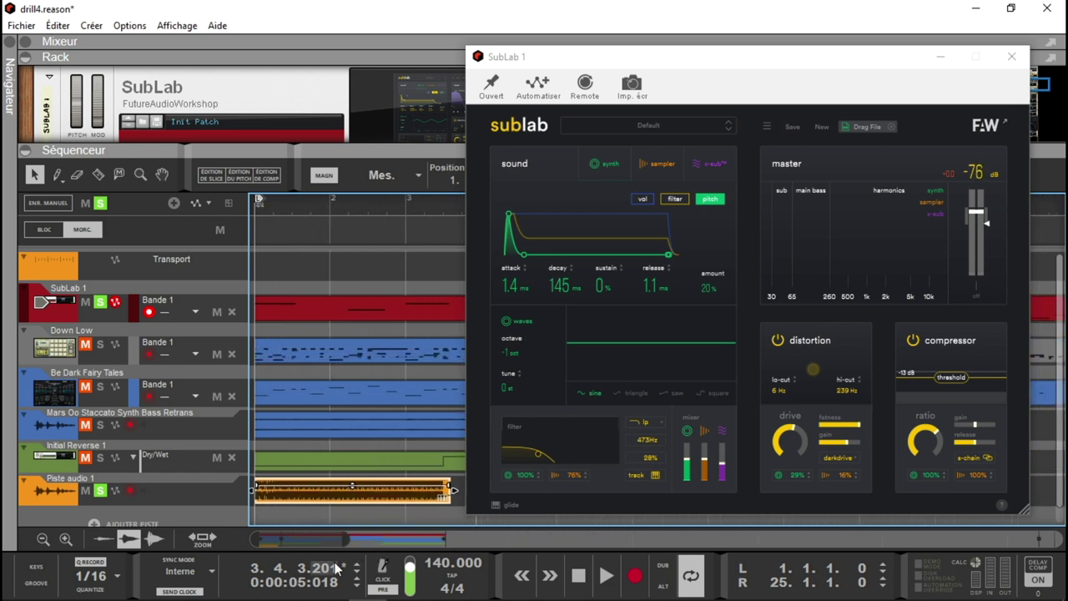
click(98, 305)
key(space)
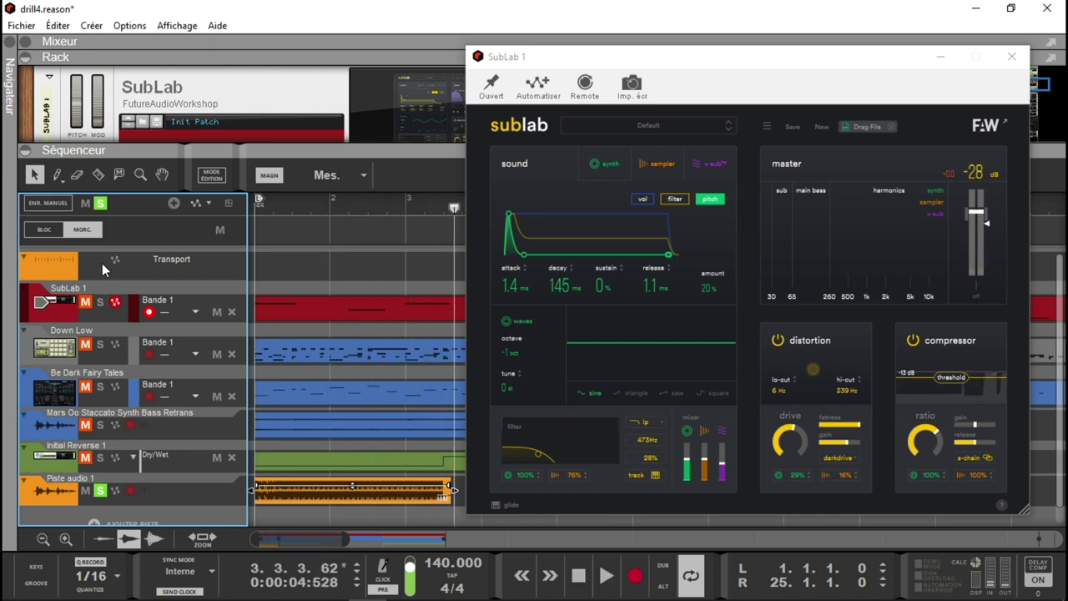
Lengthen the envelope releases to 873 ms for volume, 749 ms for filter and 587 ms for pitch
click(682, 198)
click(642, 198)
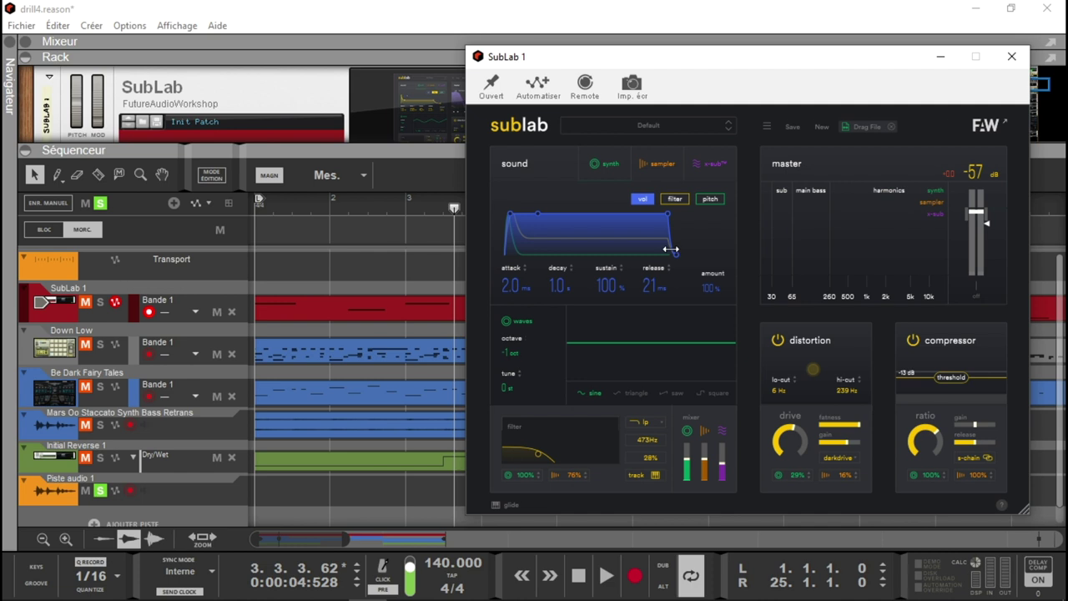
drag(672, 254, 693, 254)
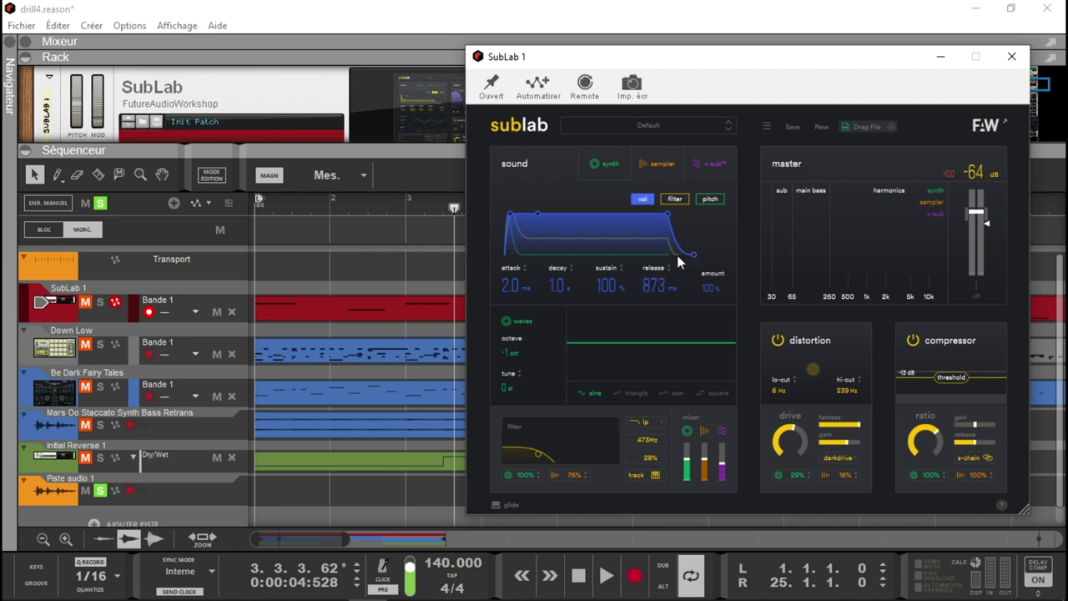
click(675, 199)
drag(680, 255, 693, 256)
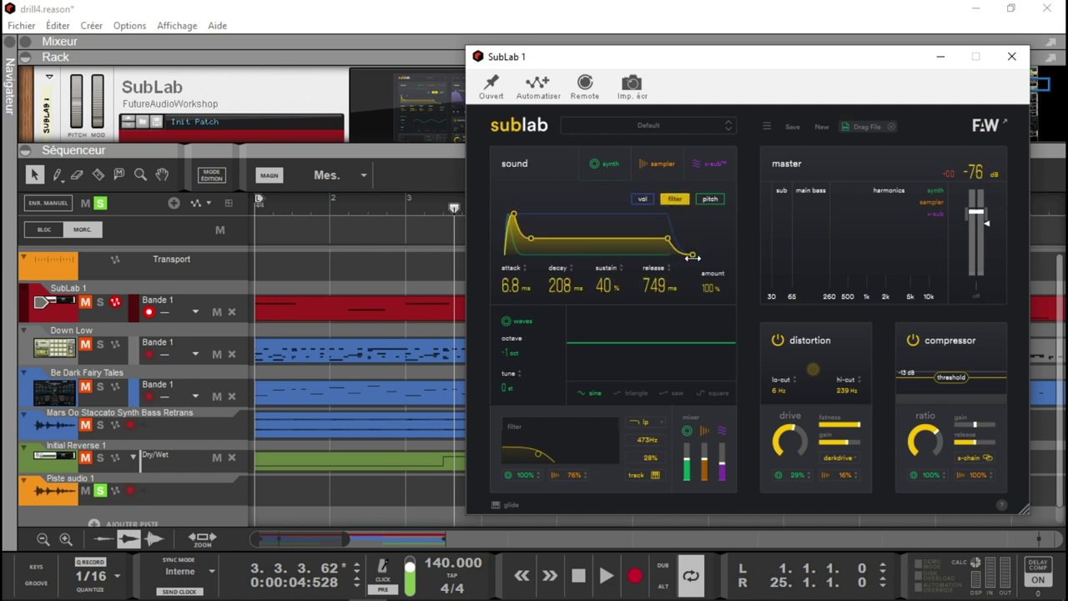
click(708, 199)
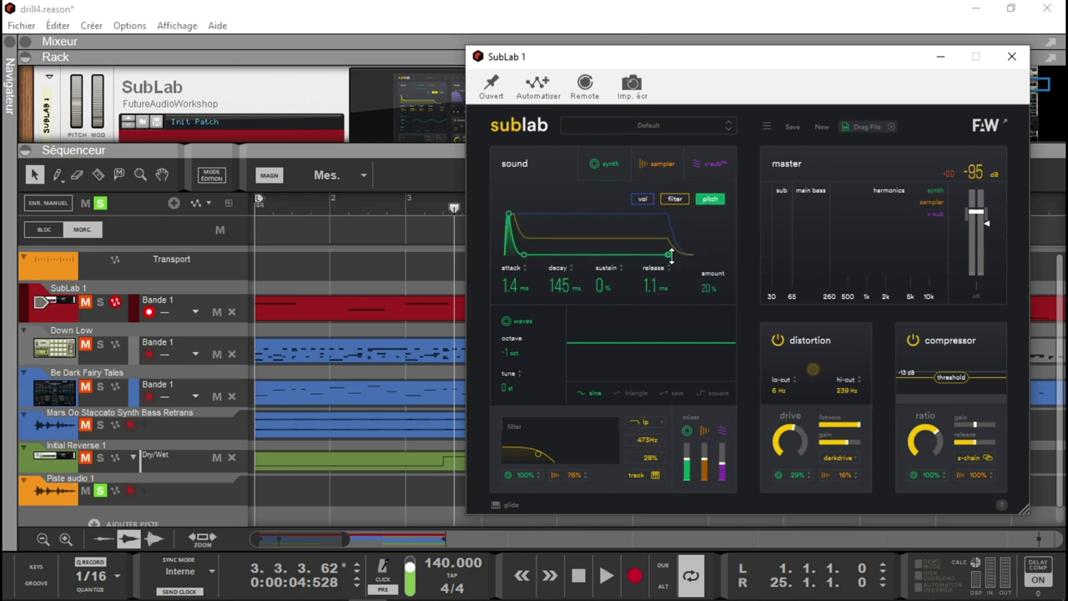
drag(671, 256, 691, 256)
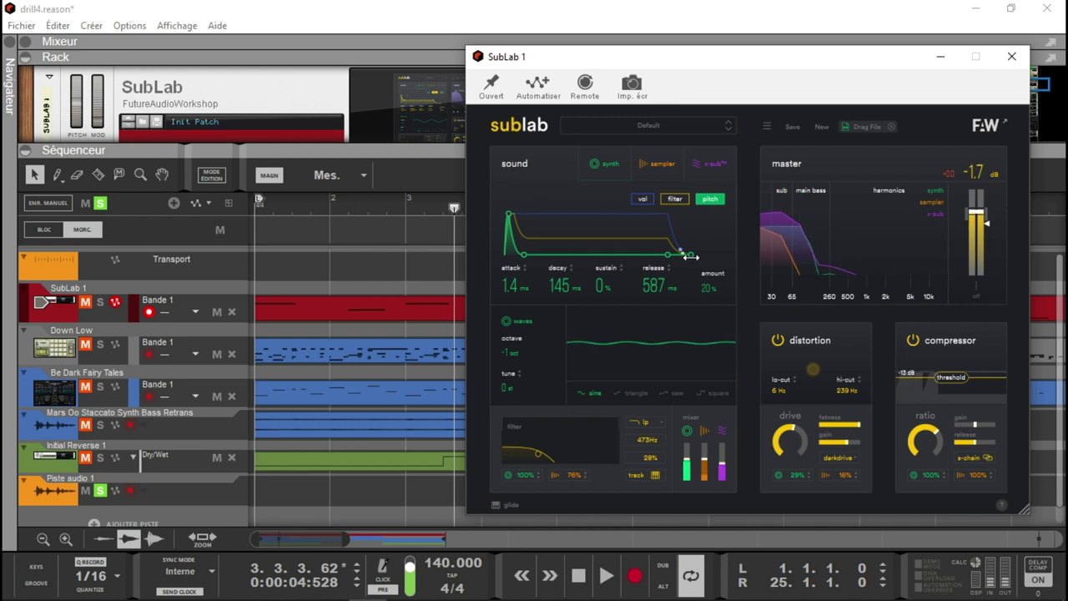
Record a new sample with the longer releases and place its clip at bar 2 of the audio track
click(855, 131)
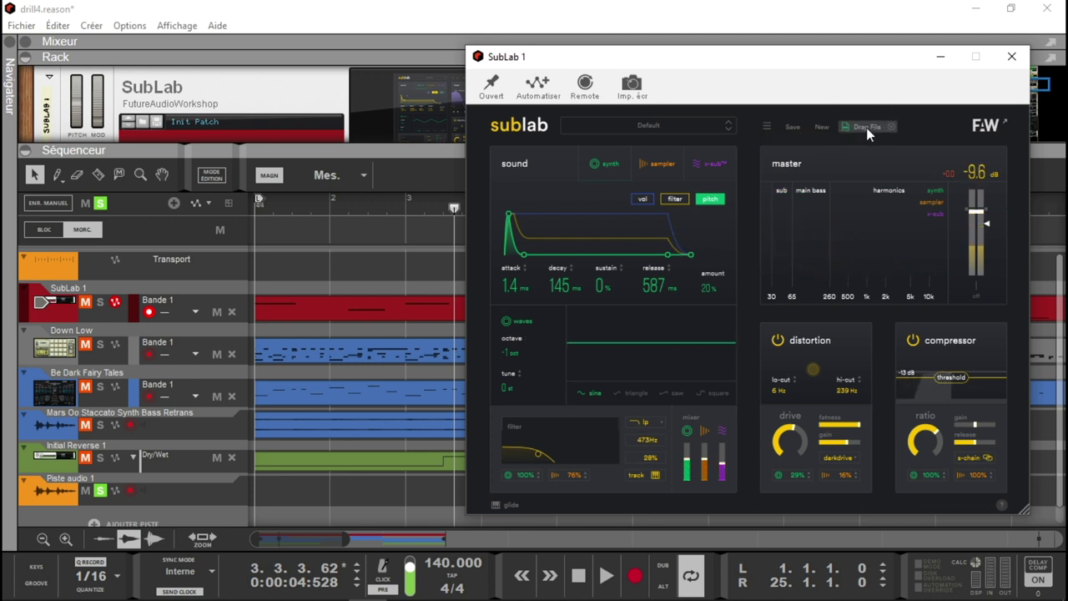
drag(867, 128, 503, 421)
drag(387, 429, 300, 494)
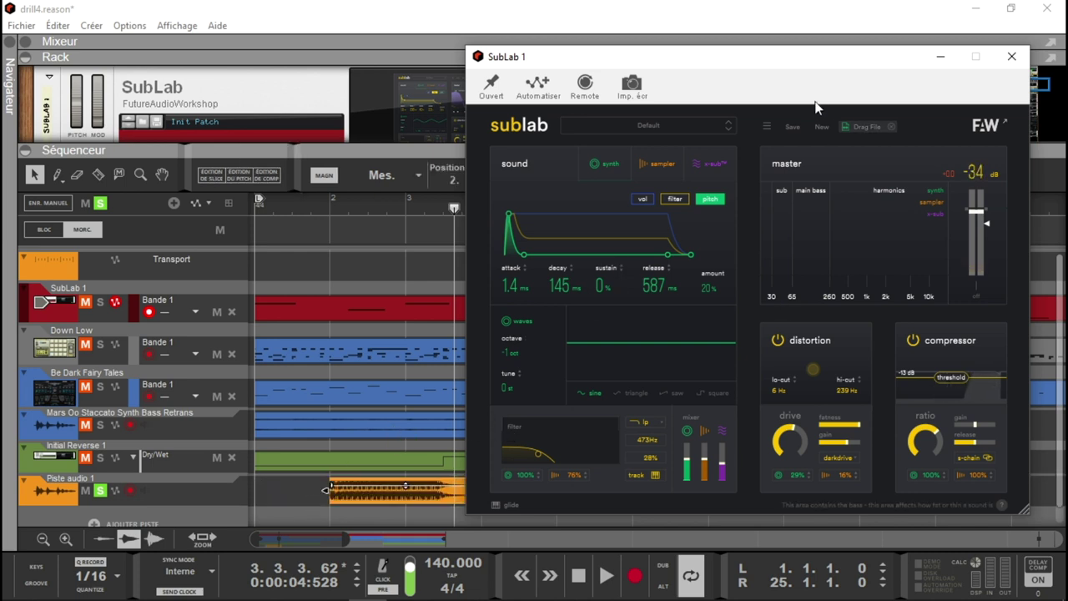
Move the SubLab window clear of the new clip and play the clip from bar 2
drag(782, 56, 826, 24)
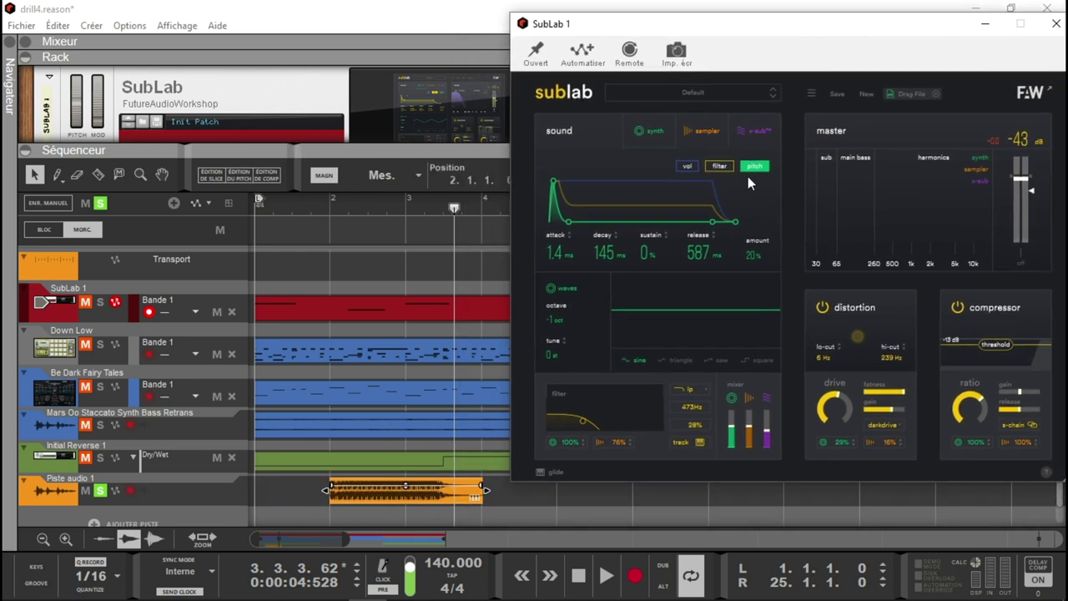
click(329, 204)
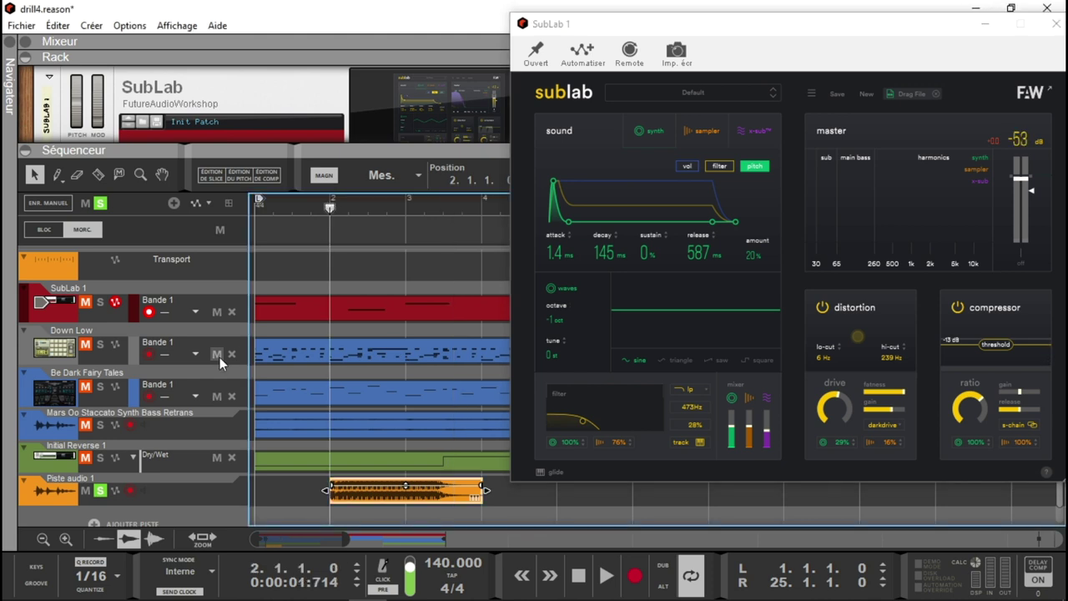
key(space)
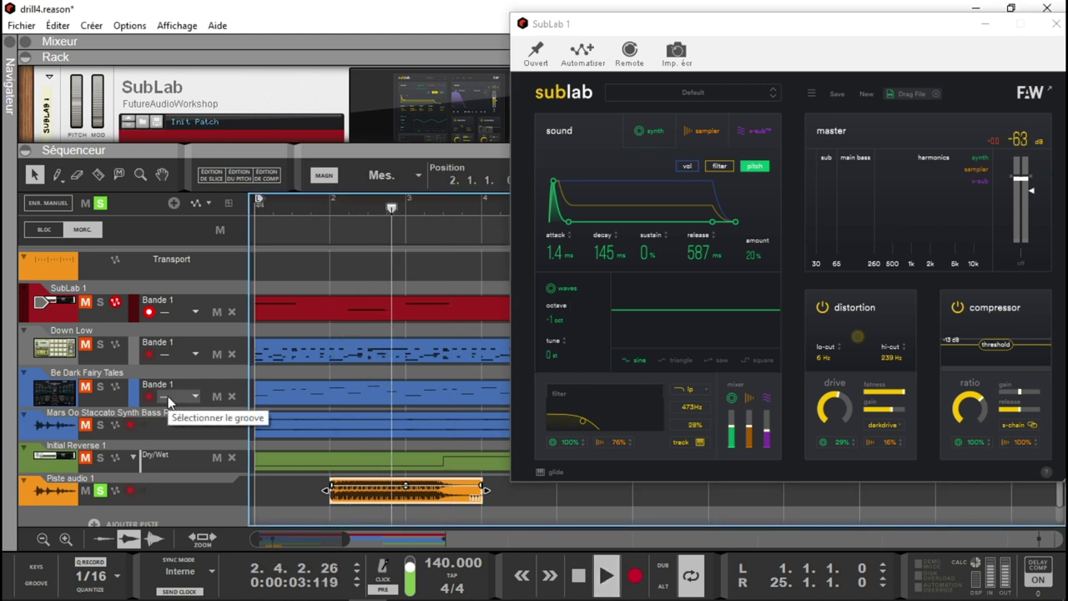
key(space)
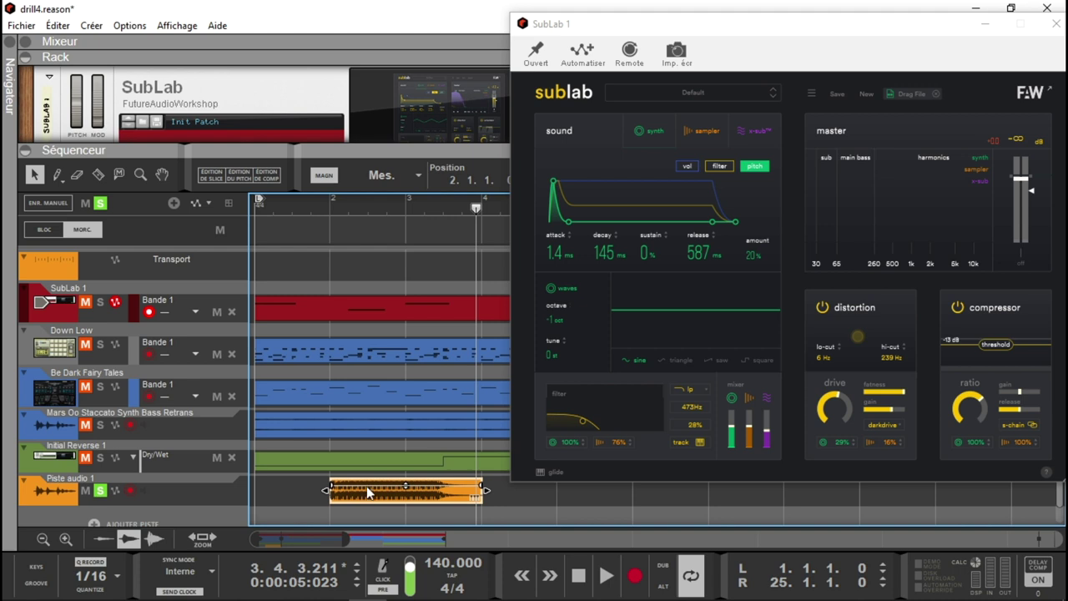
Reposition the SubLab window, show the sampler section, and start a new blank preset
drag(860, 31, 762, 43)
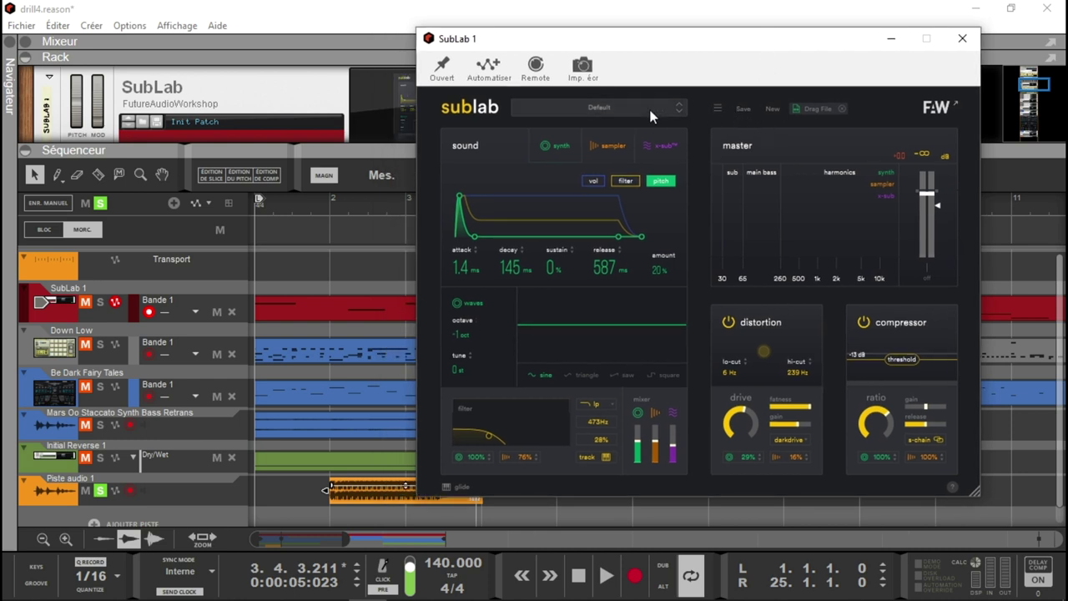
click(613, 145)
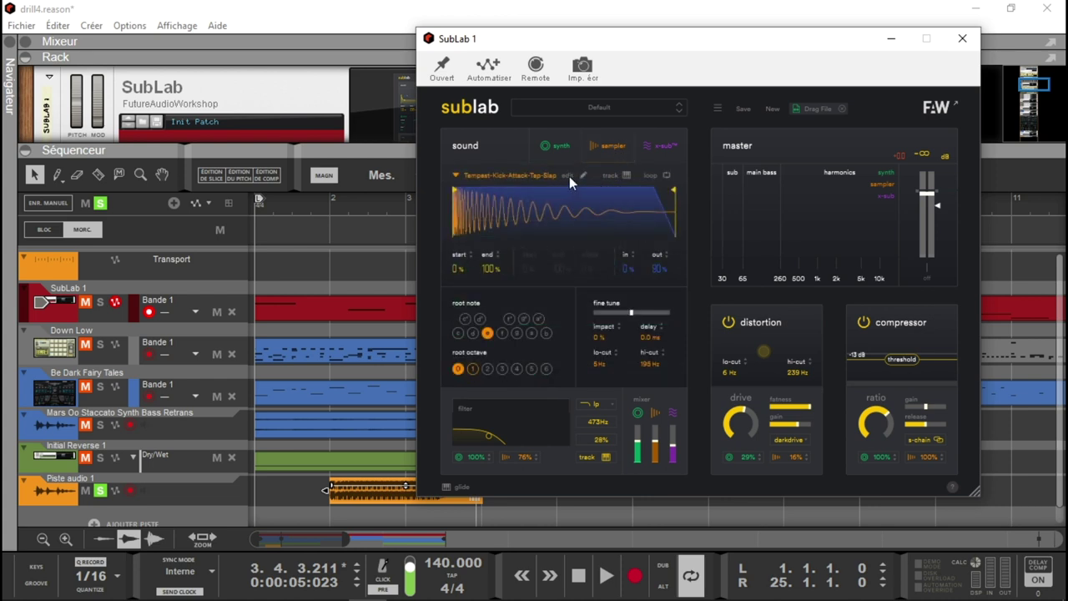
click(770, 107)
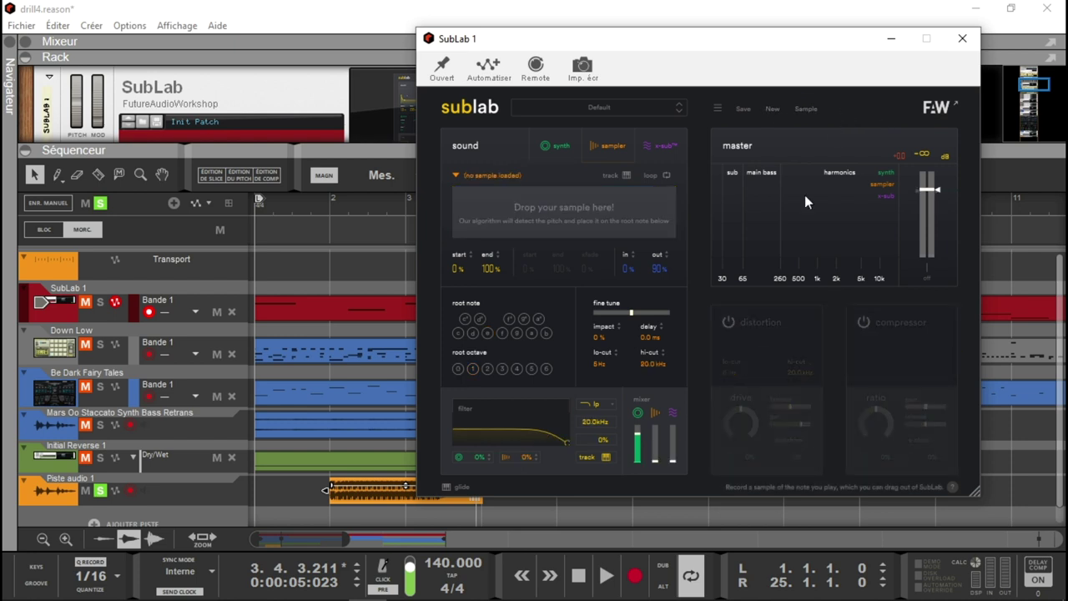
Turn the synth down and the sampler up in the mixer, and load and audition Djfurtif kick 1.wav from the imported samples
click(637, 412)
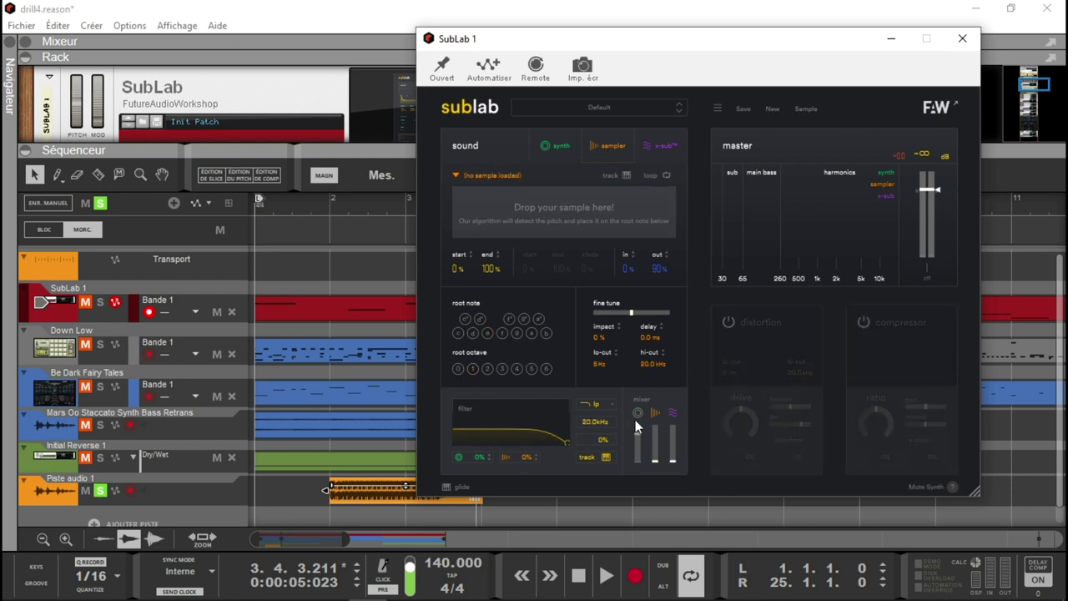
click(637, 413)
click(456, 174)
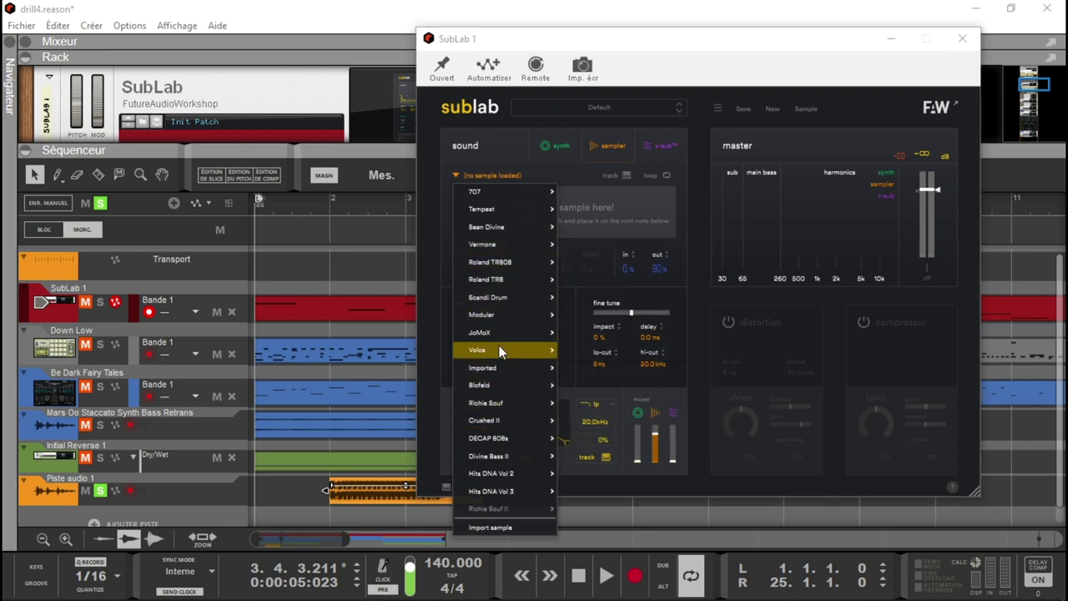
mouse_move(503, 373)
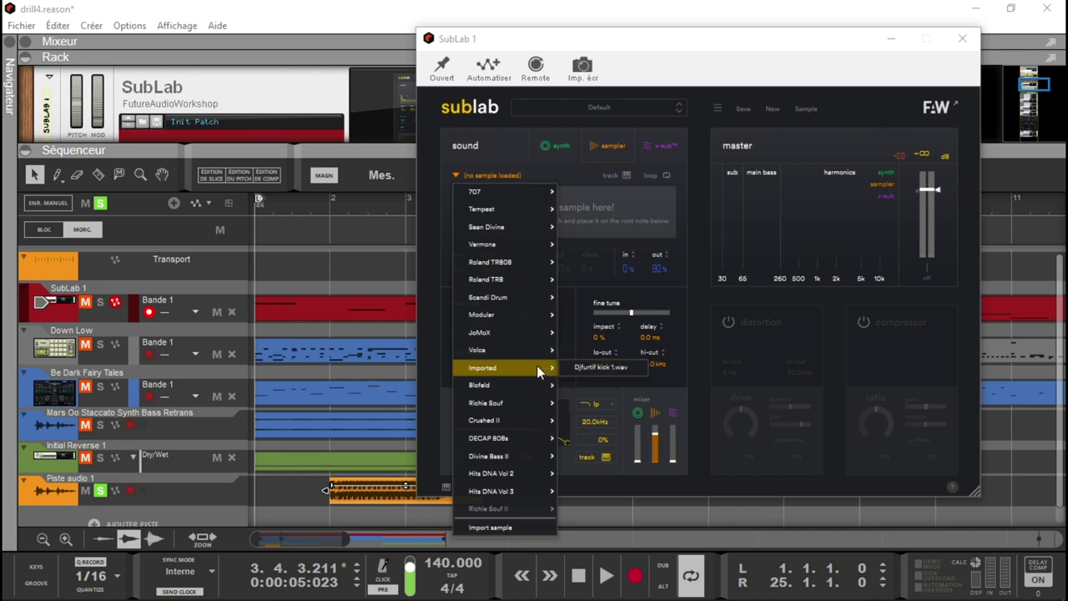
click(587, 367)
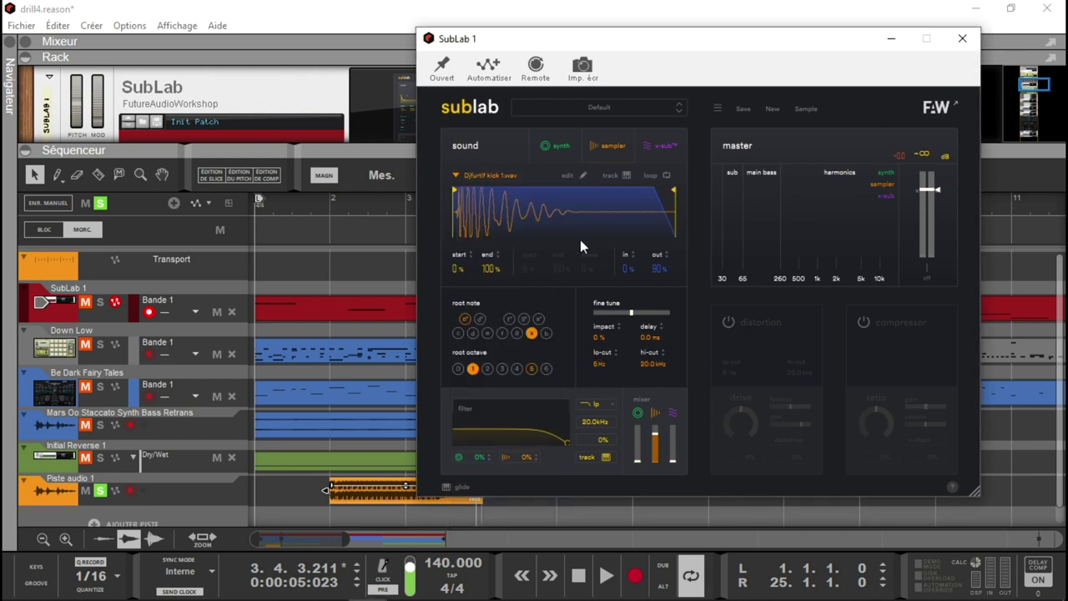
click(469, 237)
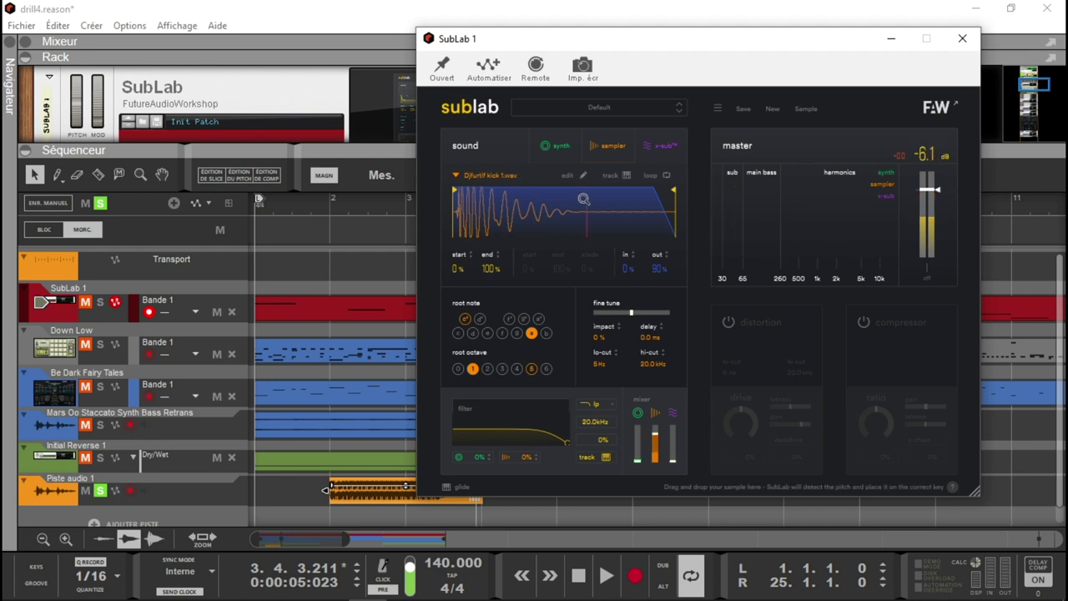
Clear the current sample from the sampler
click(615, 147)
click(615, 147)
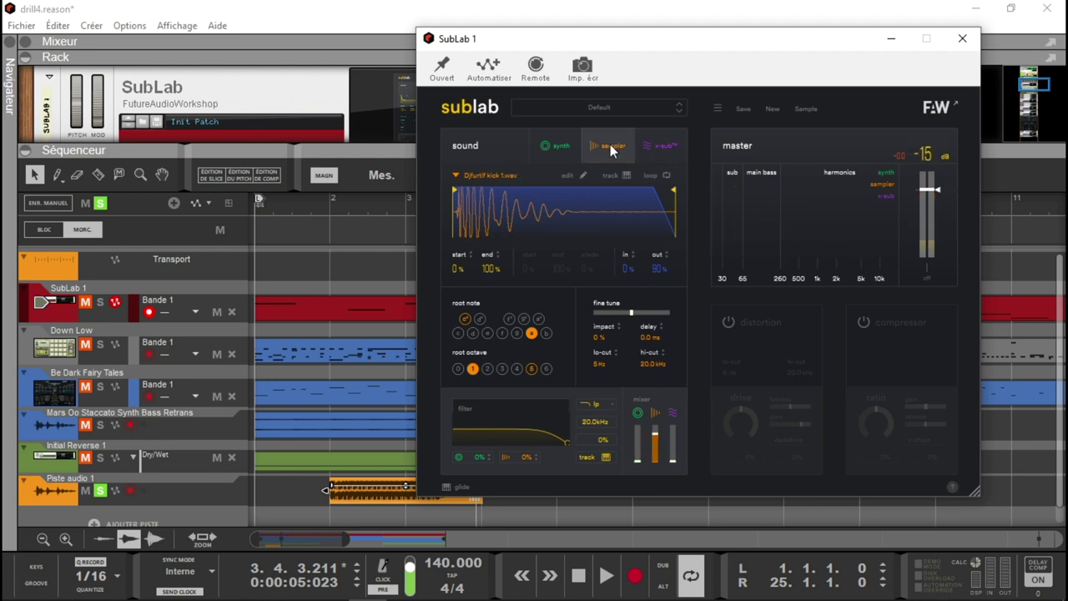
click(489, 174)
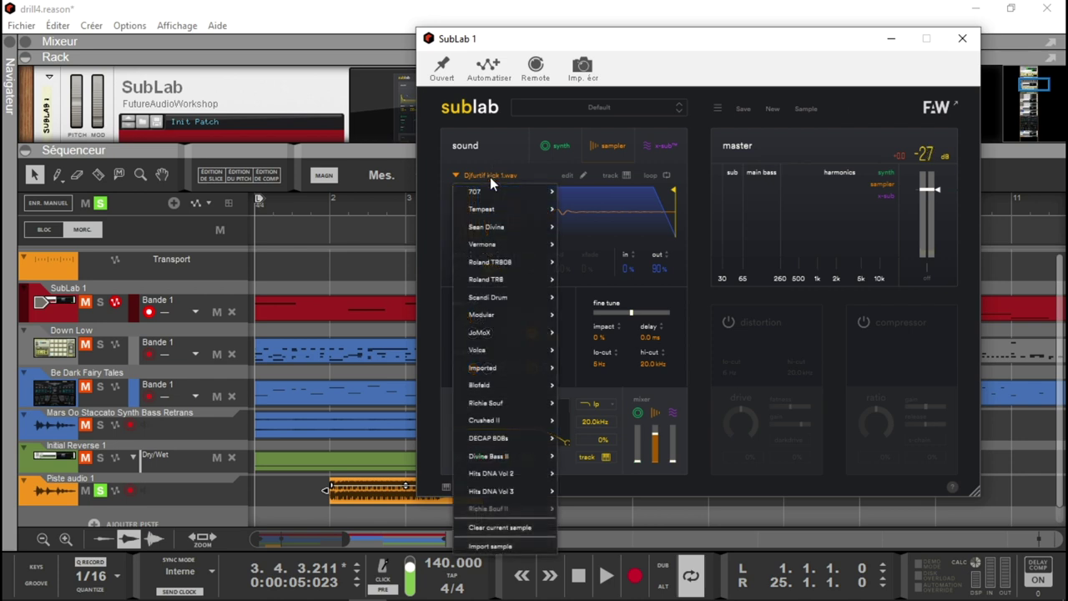
click(519, 532)
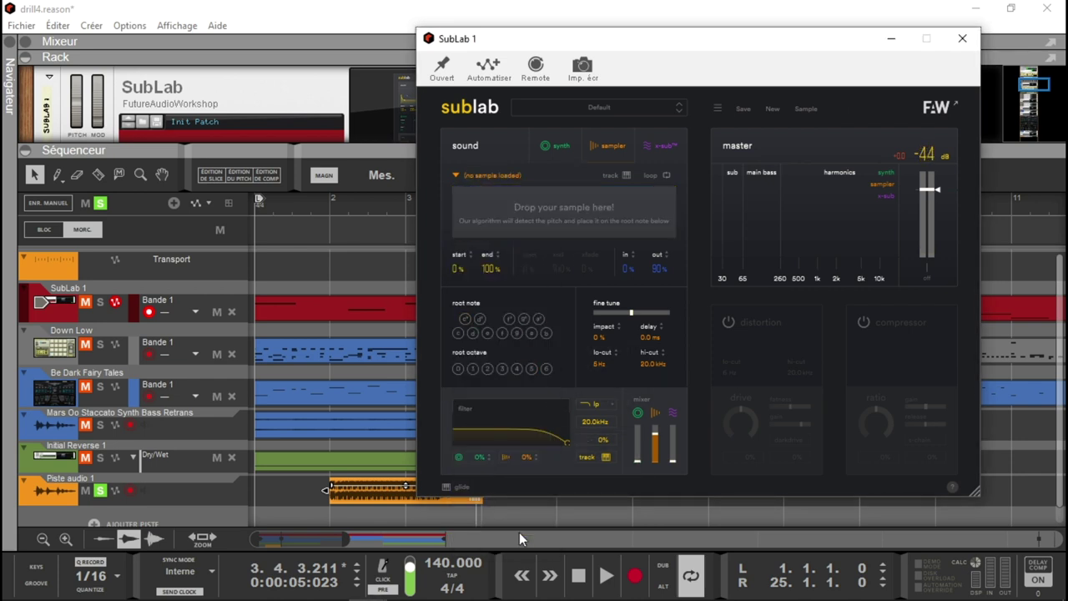
Import the sample 808-1.wav from a folder on the desktop into the sampler and turn on its key tracking
click(462, 177)
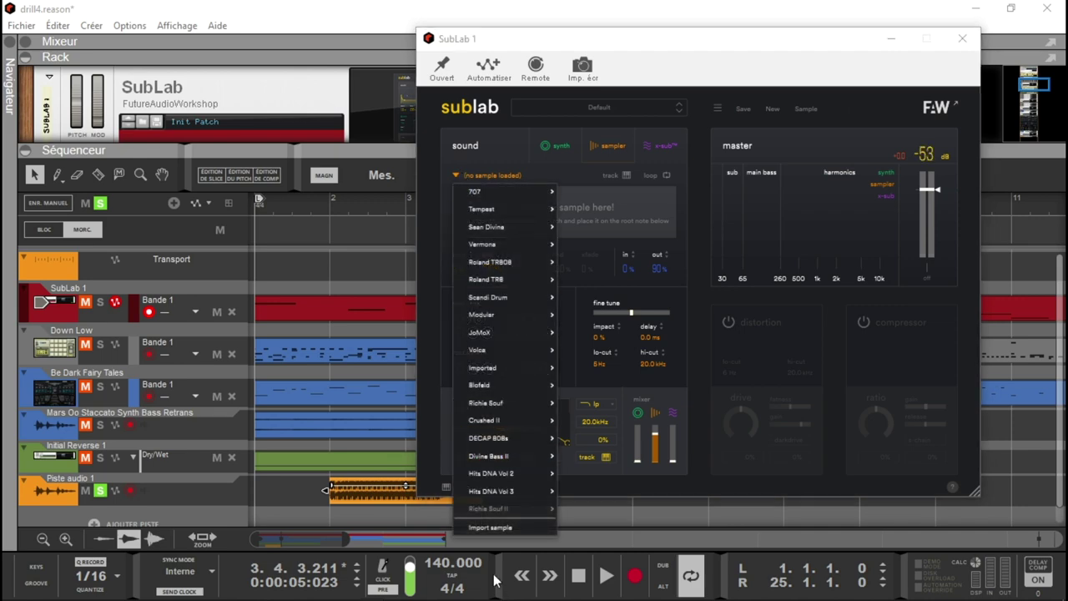
click(486, 528)
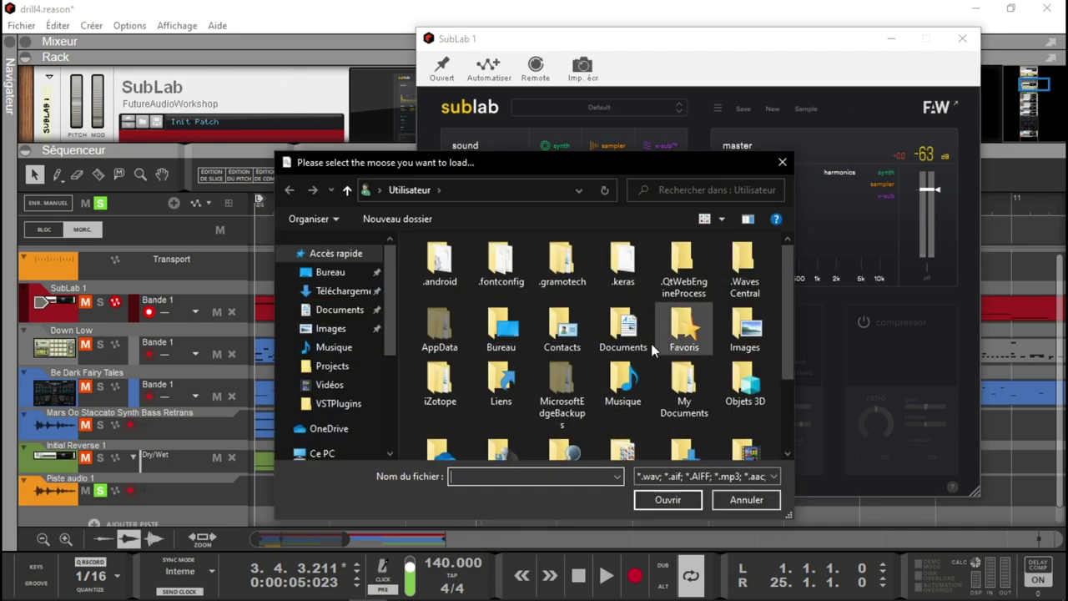
scroll(788, 274, up, 1)
scroll(789, 273, down, 2)
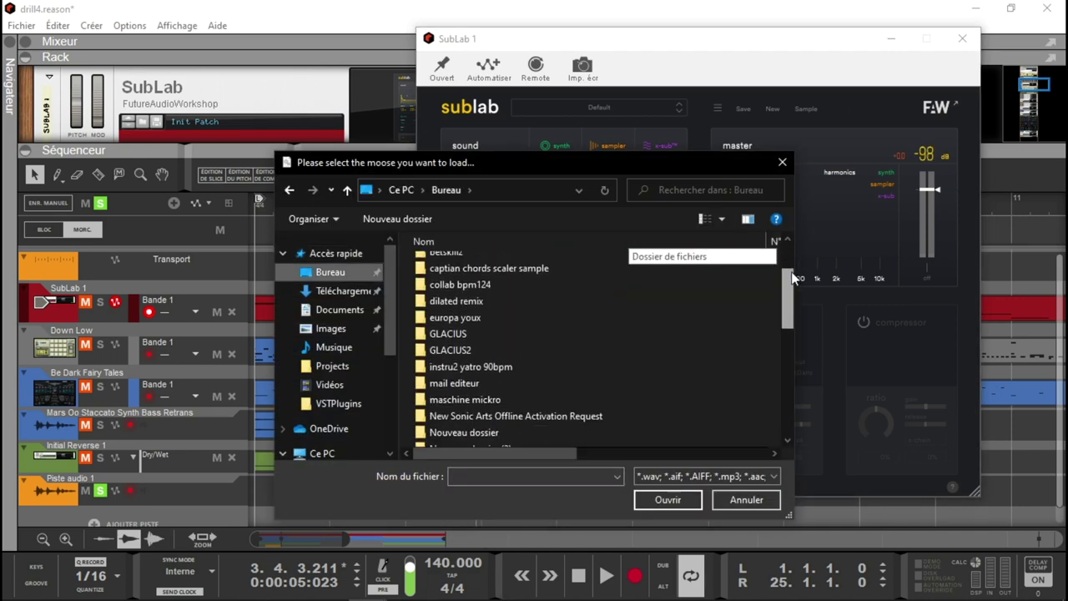
scroll(793, 272, up, 1)
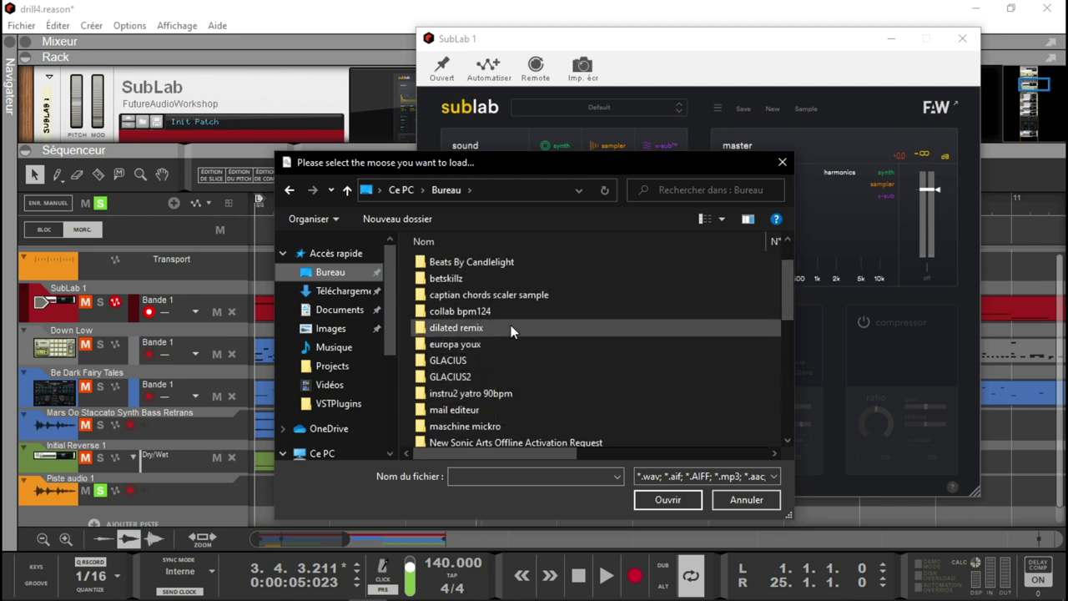
scroll(786, 293, down, 2)
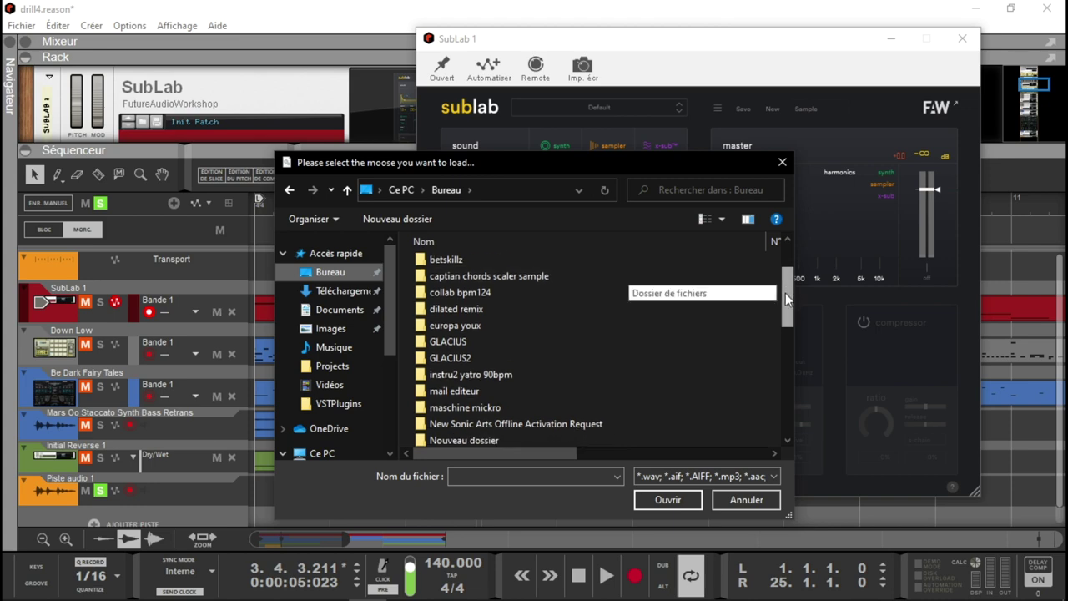
double_click(467, 417)
double_click(451, 264)
click(696, 501)
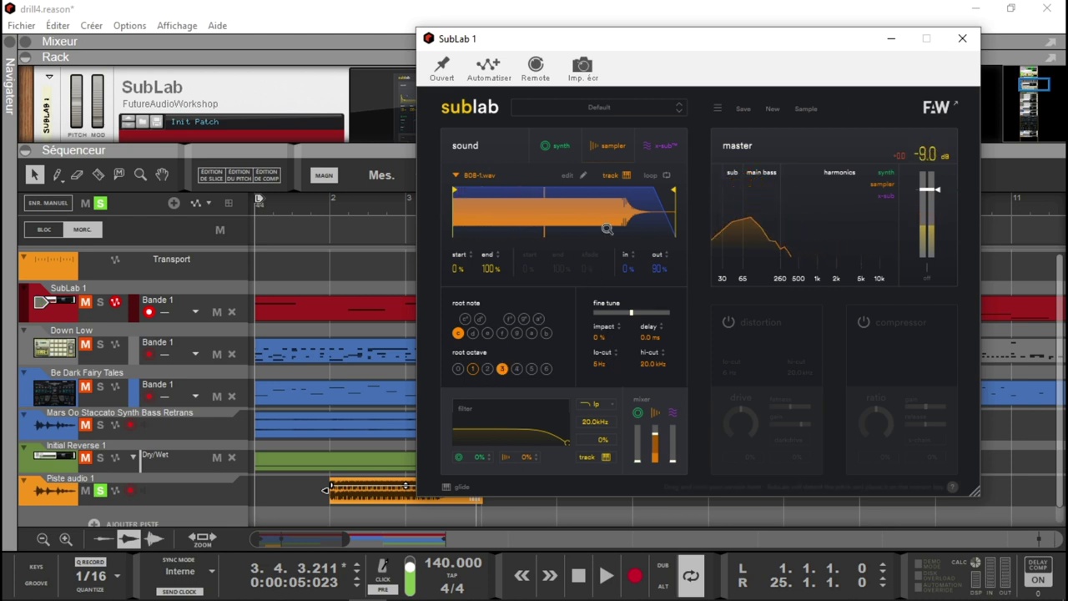
Blend a square-wave synth at octave -1 under the sample, with 51% of it filtered by a 2.45 kHz low-pass
click(556, 148)
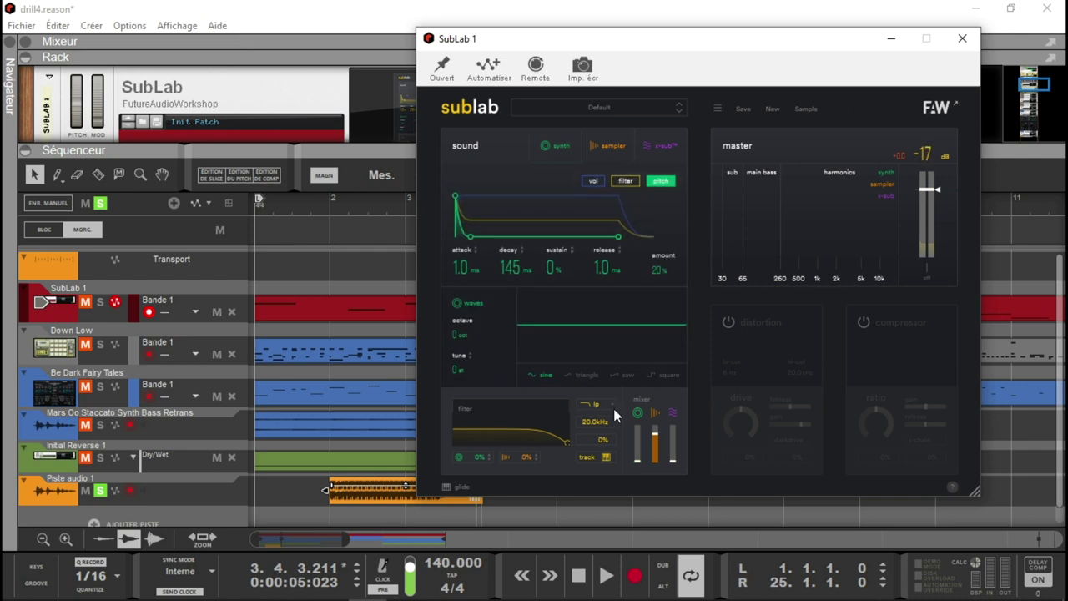
drag(641, 464, 641, 443)
click(648, 375)
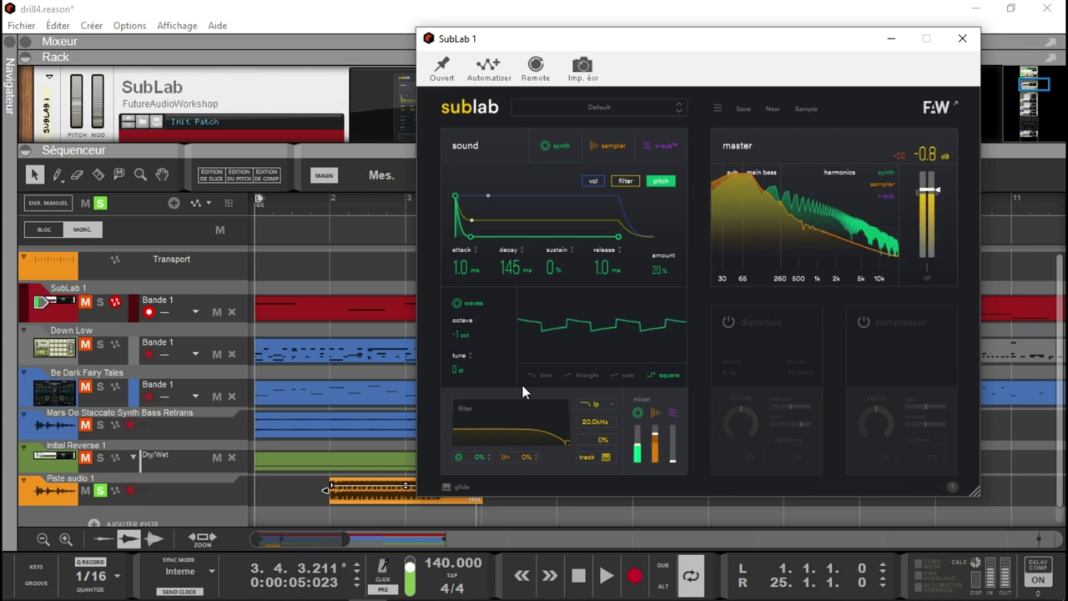
drag(566, 443, 480, 433)
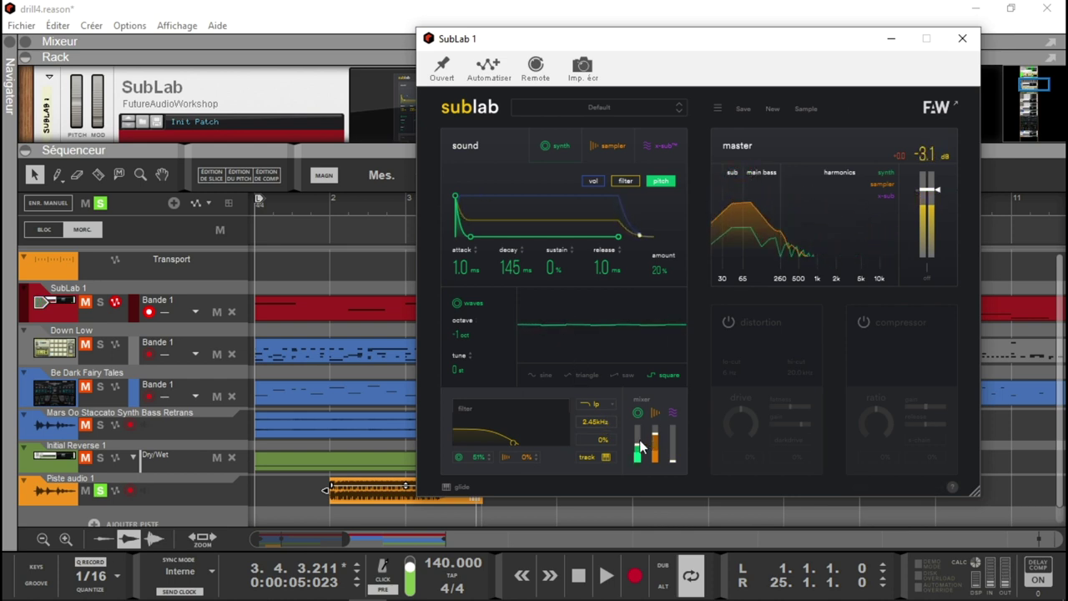
mouse_move(640, 455)
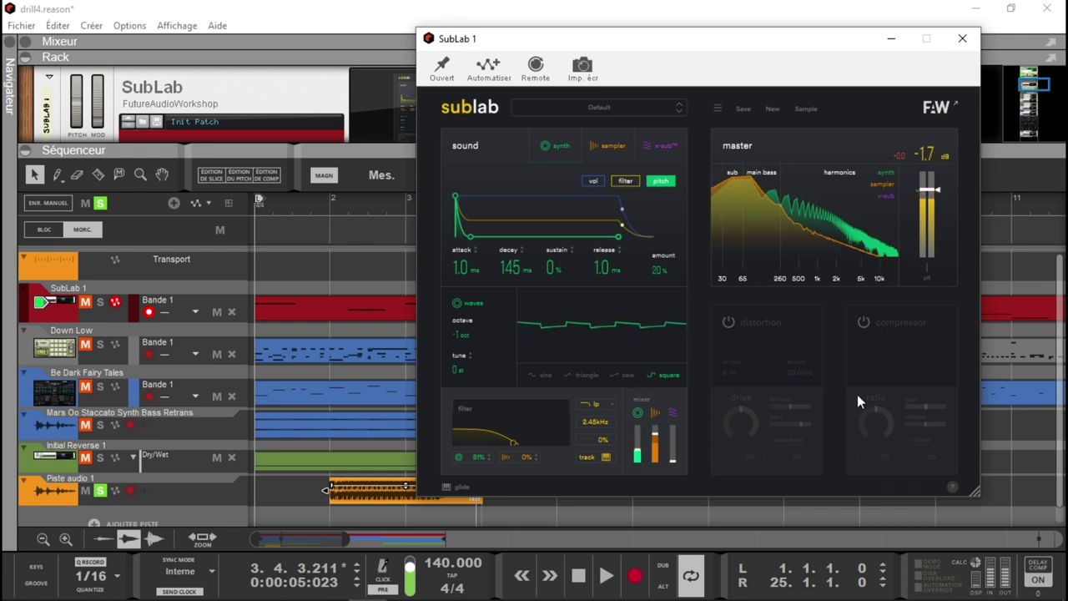
Shorten the synth's volume and filter envelope releases to 276 ms and set the filter envelope's sustain to 60%
click(592, 181)
scroll(653, 237, down, 10)
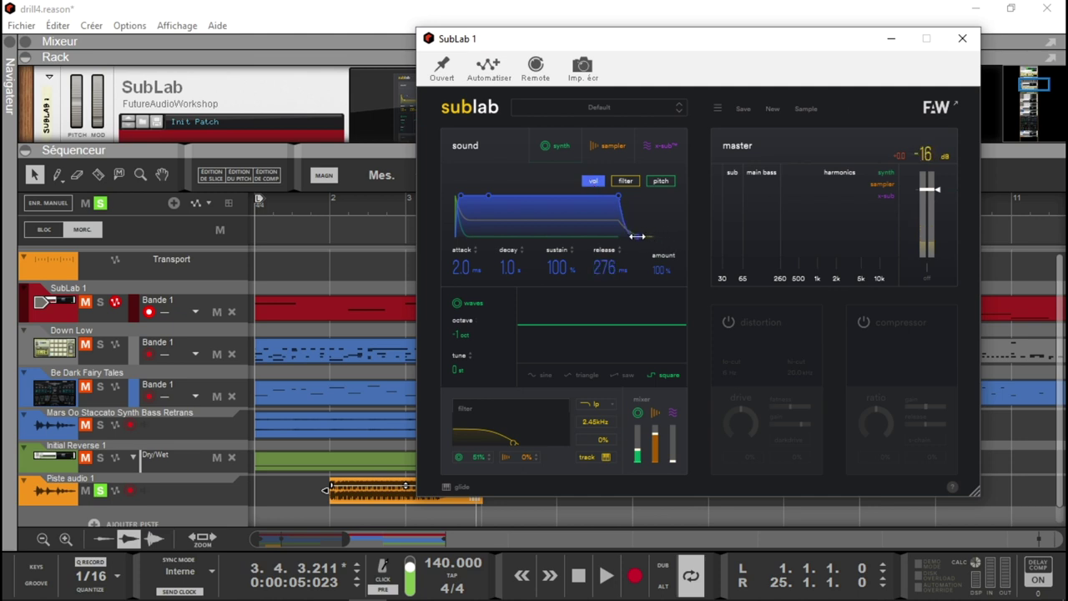
click(626, 182)
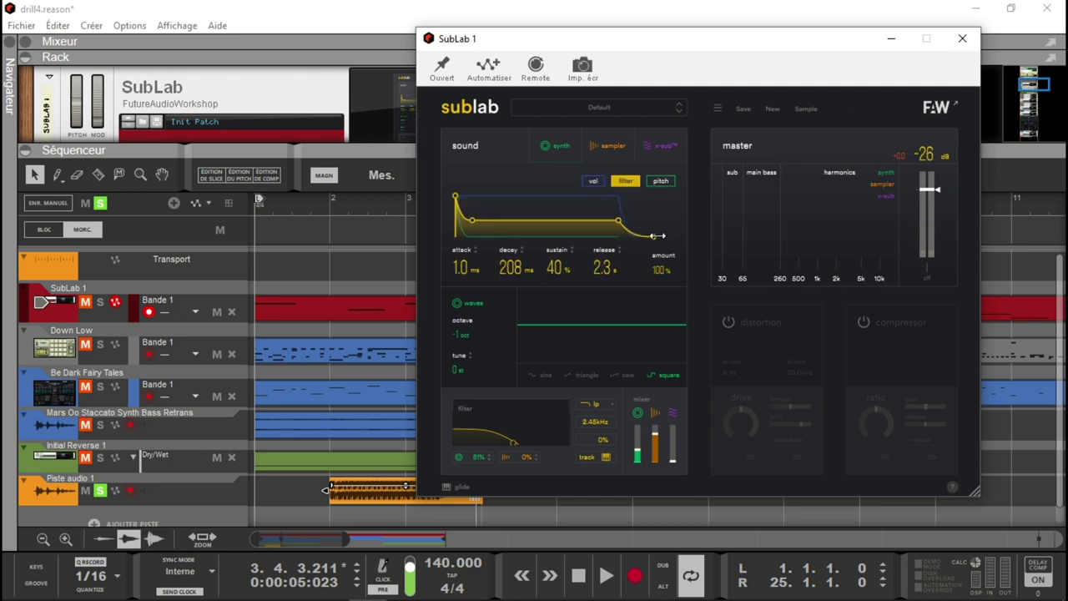
scroll(656, 235, down, 8)
drag(620, 219, 619, 211)
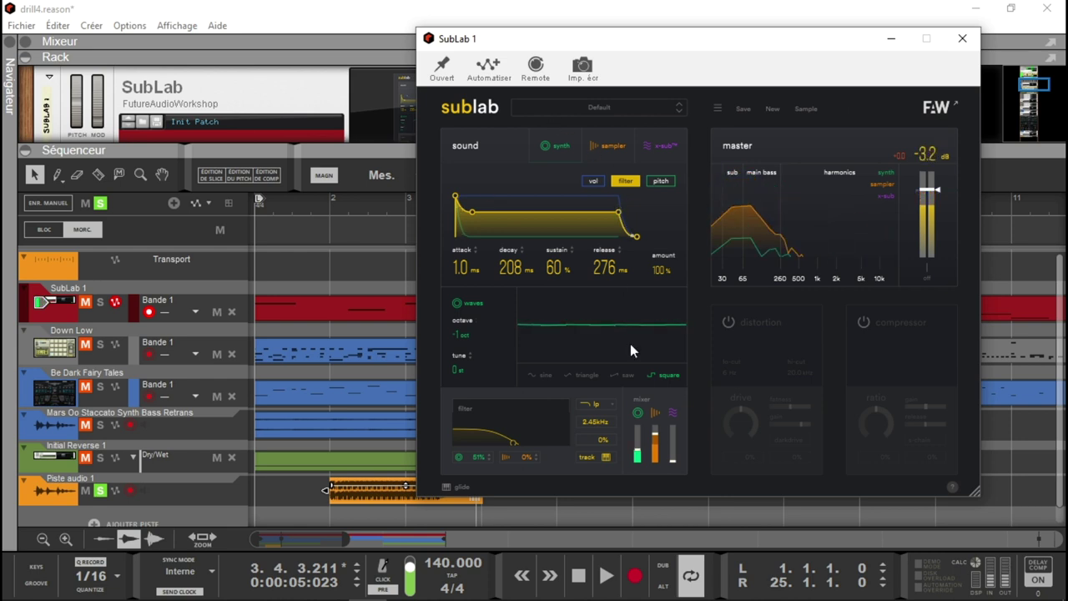
Switch the synth to a quieter saw wave and filter 100% of it with a 655 Hz cutoff and 3% resonance
click(614, 375)
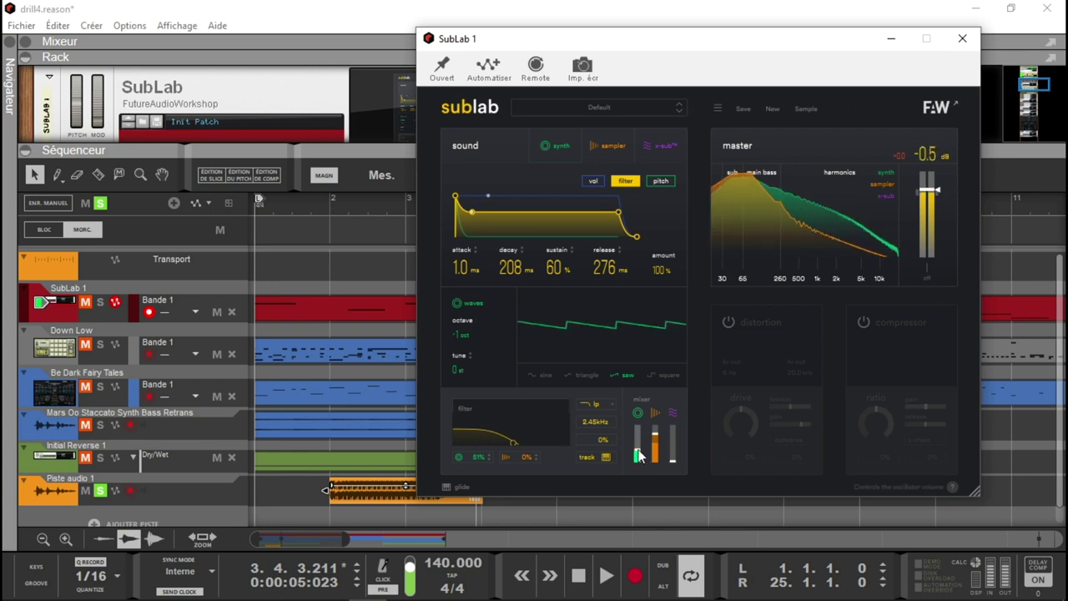
drag(637, 453, 638, 462)
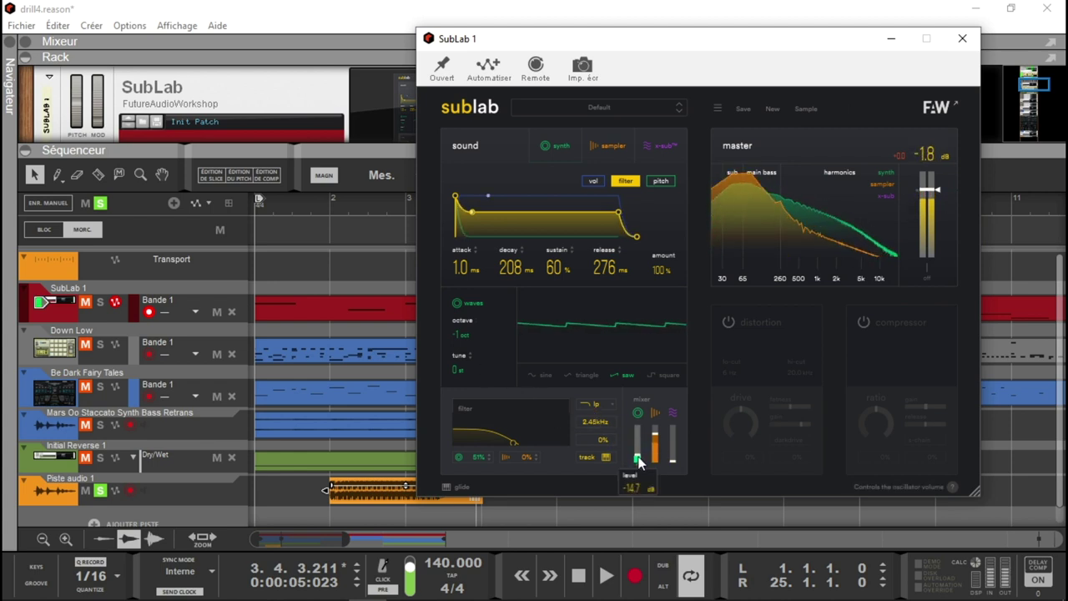
double_click(478, 457)
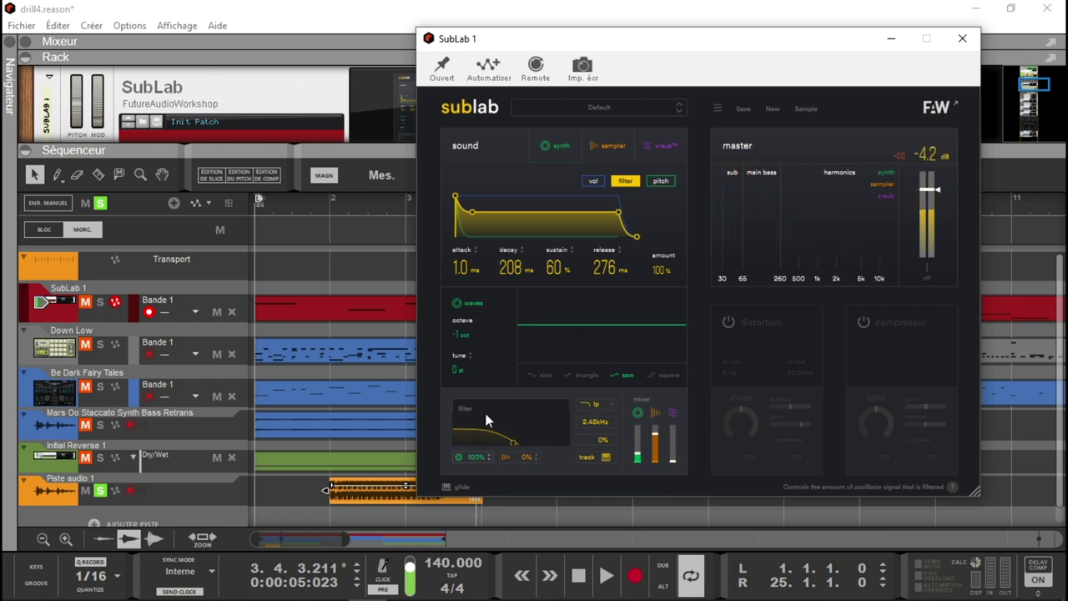
mouse_move(512, 442)
mouse_down()
mouse_move(485, 443)
mouse_move(495, 444)
mouse_up()
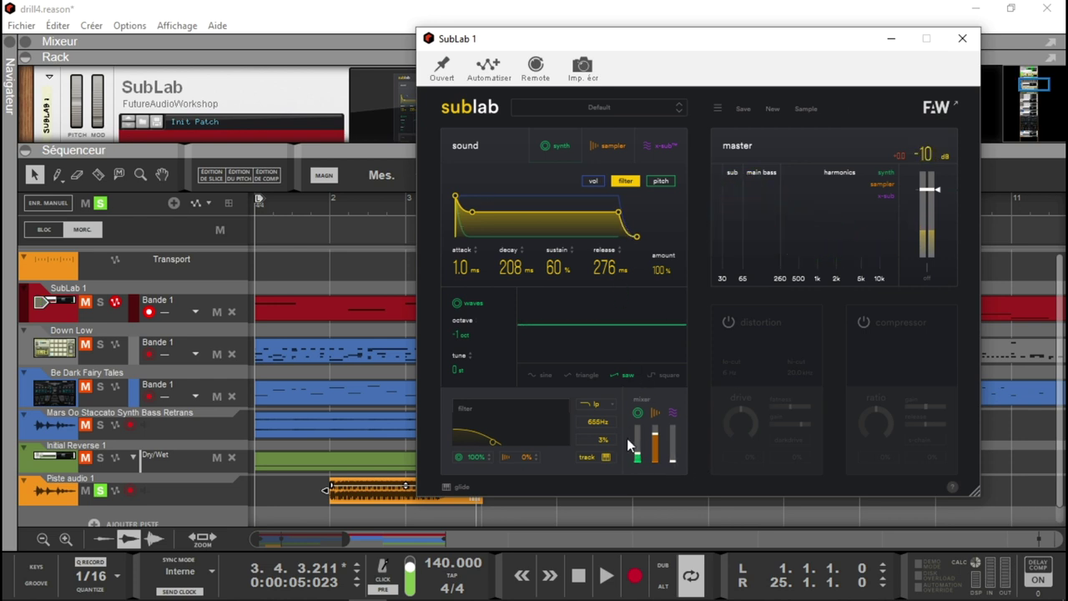
Compare the sound with the synth muted and unmuted, and raise the x-sub level in the mixer
click(634, 411)
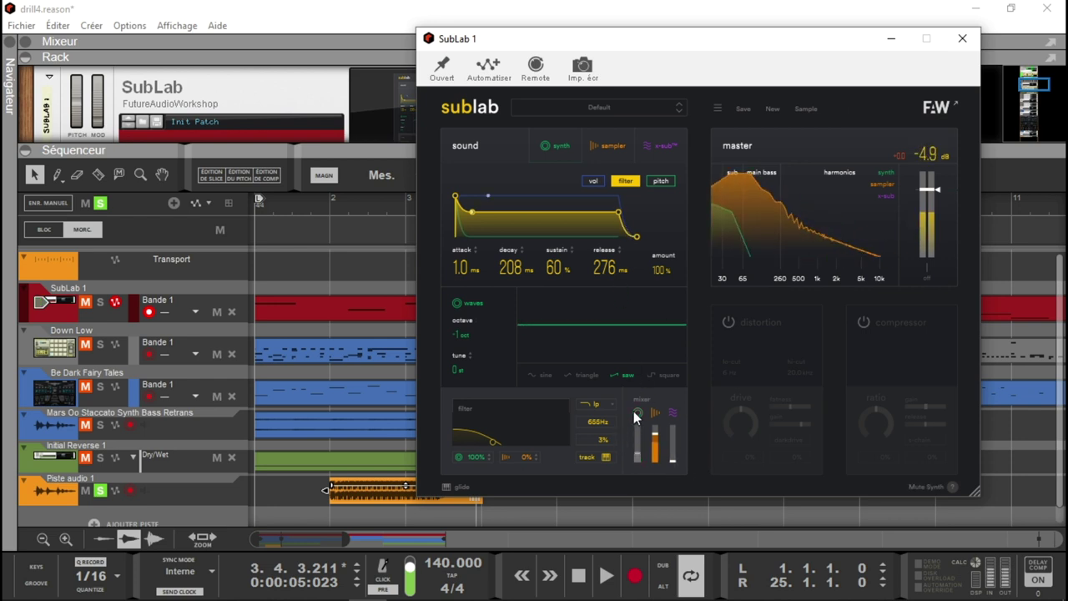
click(636, 414)
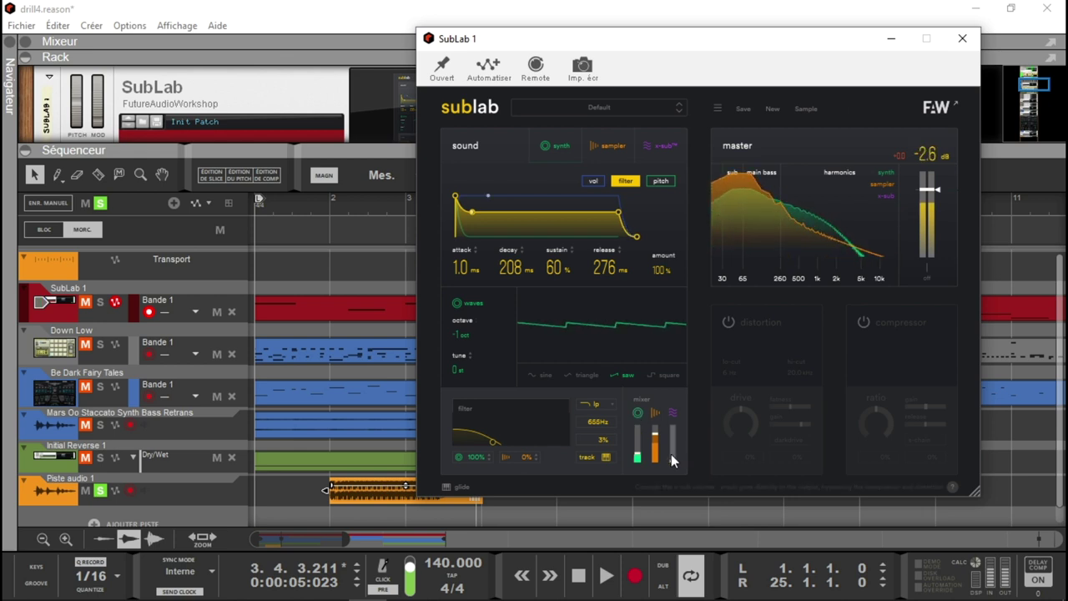
drag(672, 458, 676, 439)
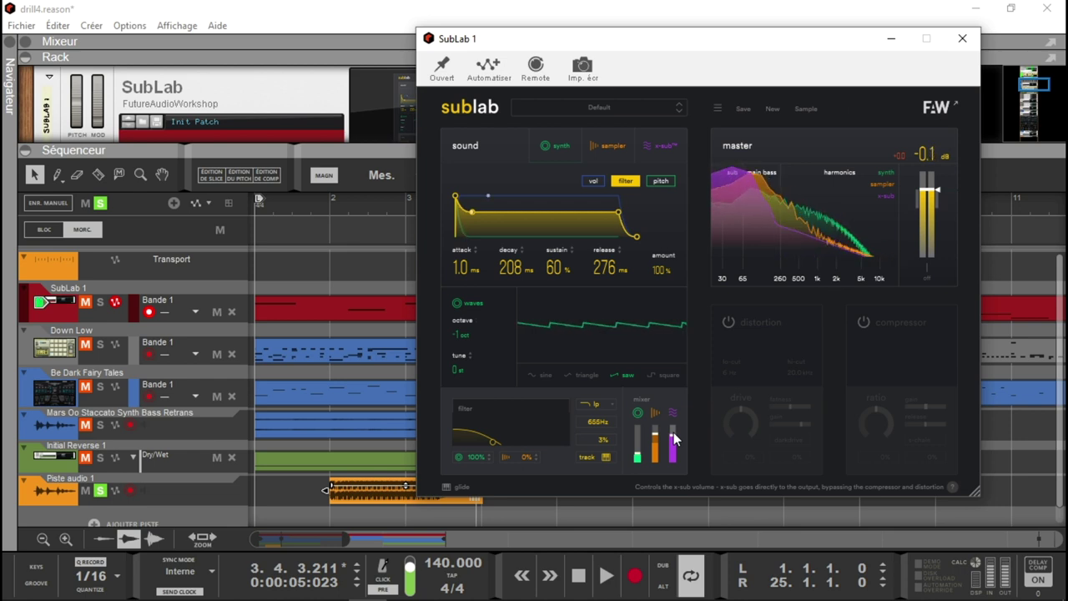
Enable distortion on 48% of the synth and part of the sampler, raise its drive, and set lo-cut 30 Hz and hi-cut 622 Hz
click(734, 321)
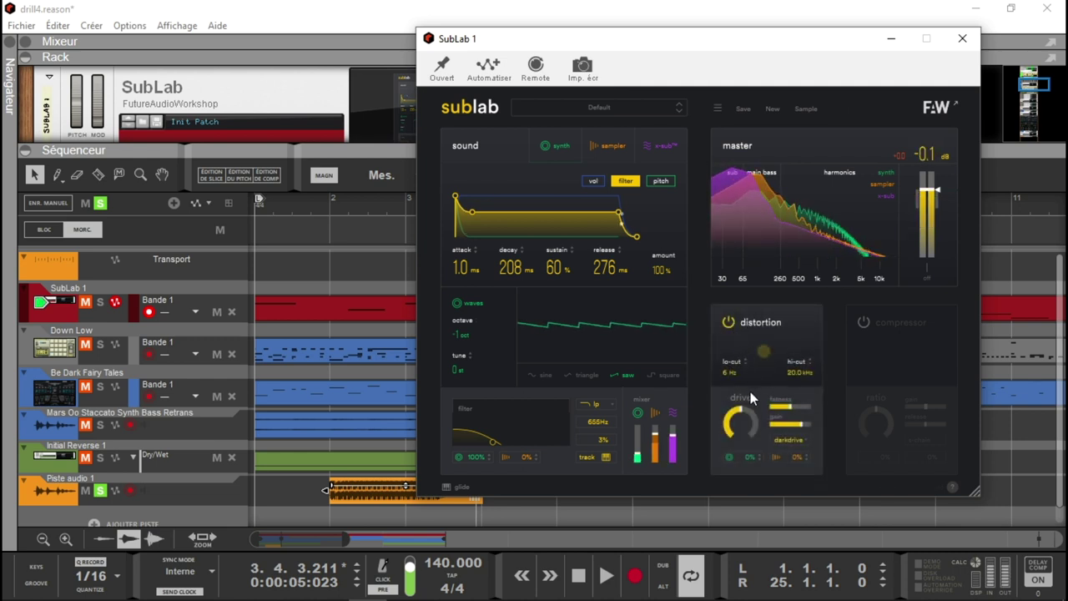
drag(738, 458, 739, 448)
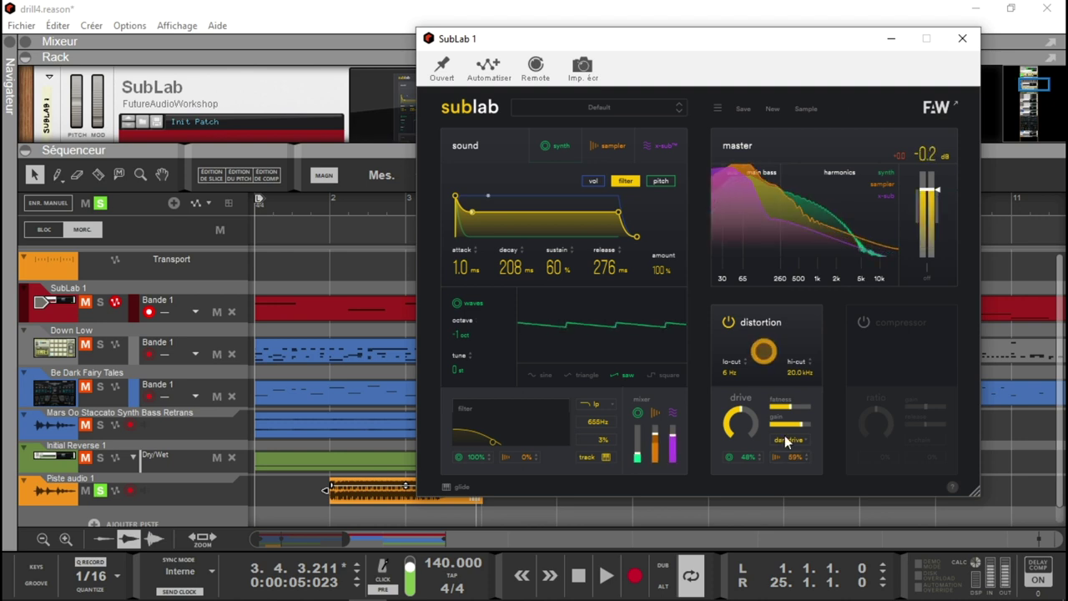
mouse_move(744, 420)
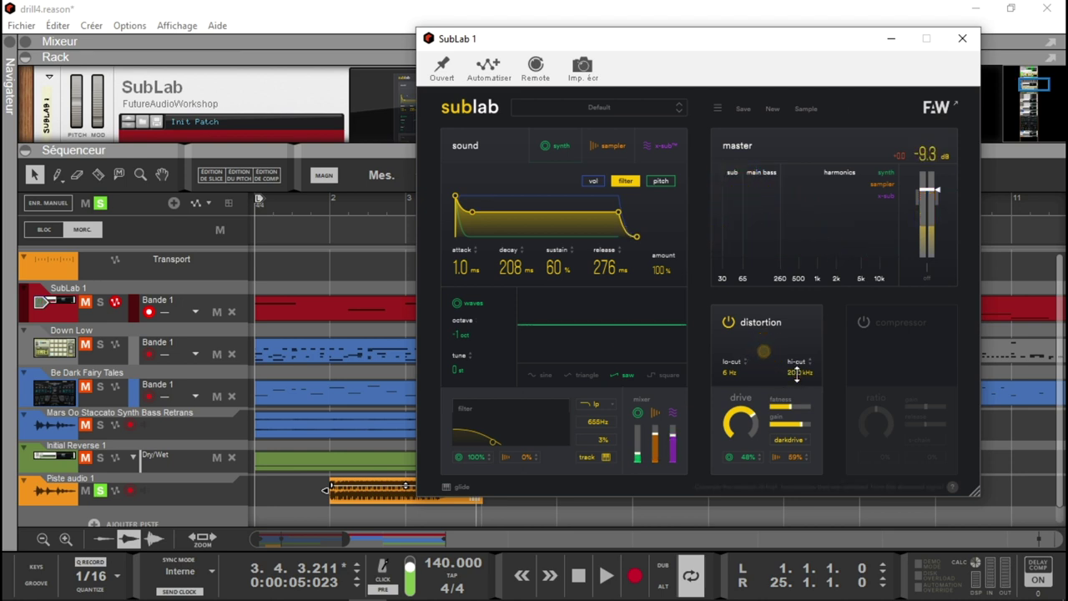
drag(799, 382, 800, 440)
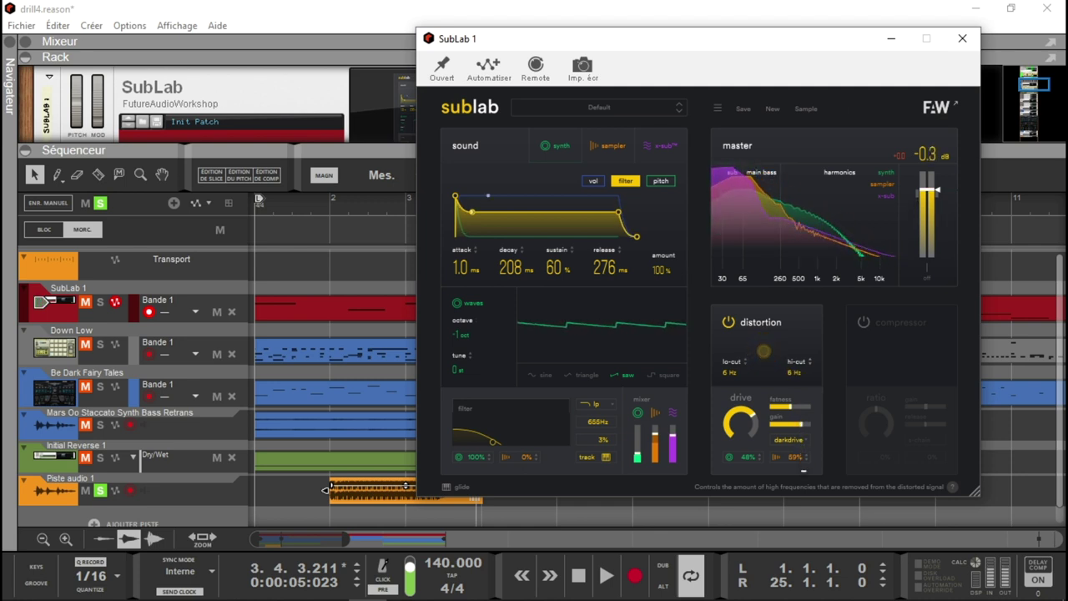
drag(732, 372, 727, 365)
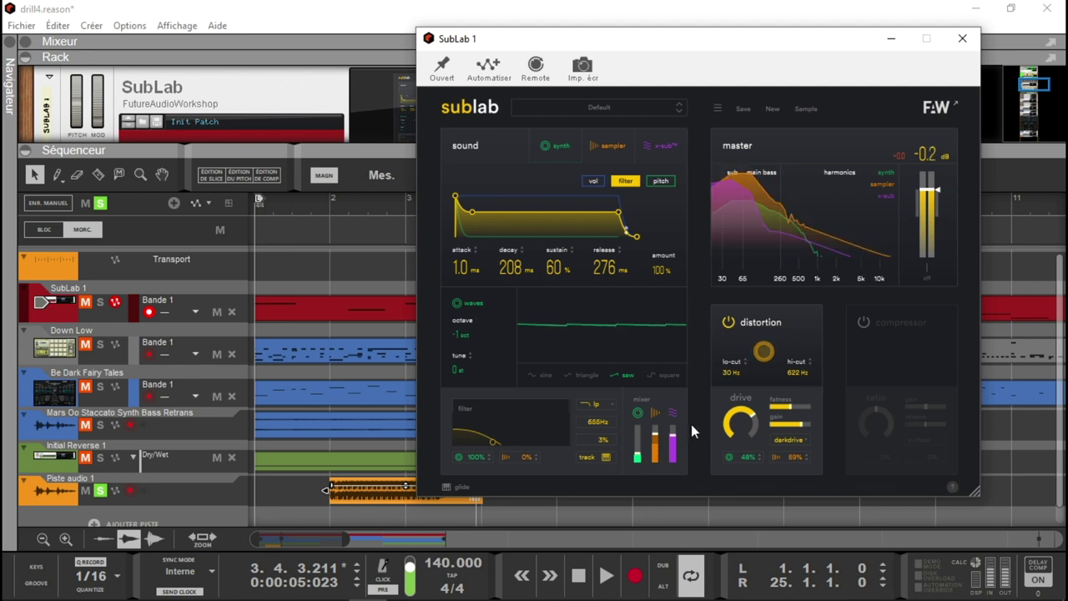
Turn on the compressor and lower its threshold to -13 dB
click(866, 323)
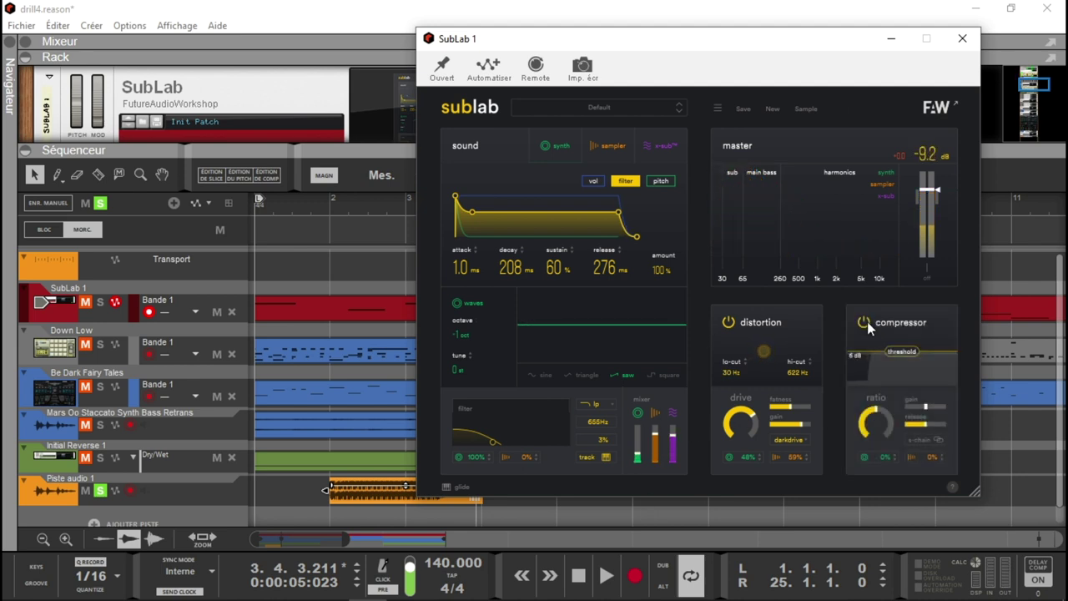
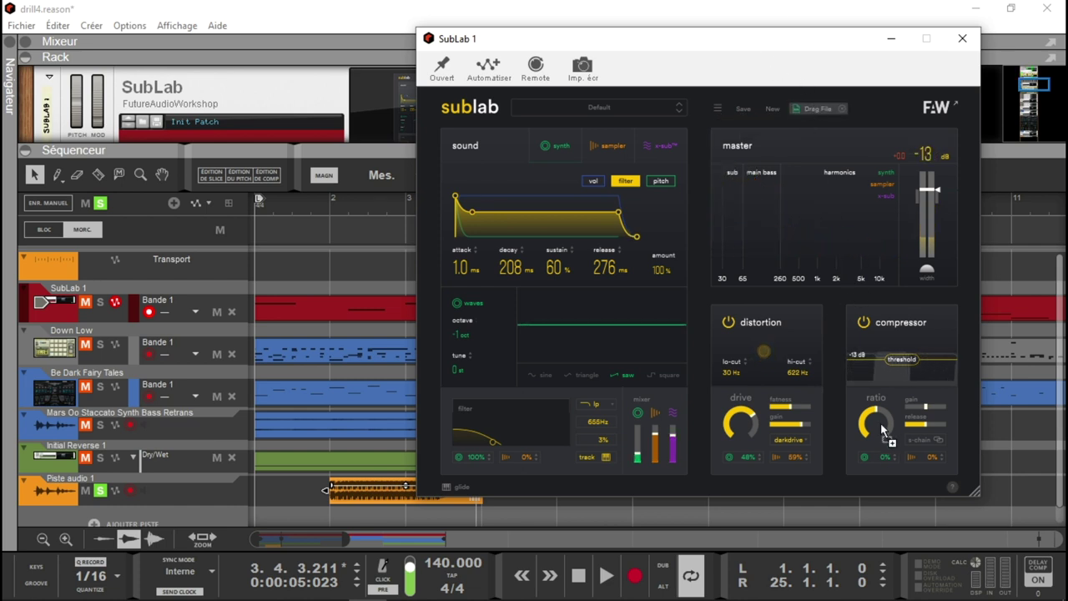
Place SubLab's exported audio on a new sequencer track just before bar 4, solo that track, and close the SubLab window
mouse_move(864, 501)
mouse_down()
mouse_move(869, 511)
mouse_move(861, 497)
mouse_up()
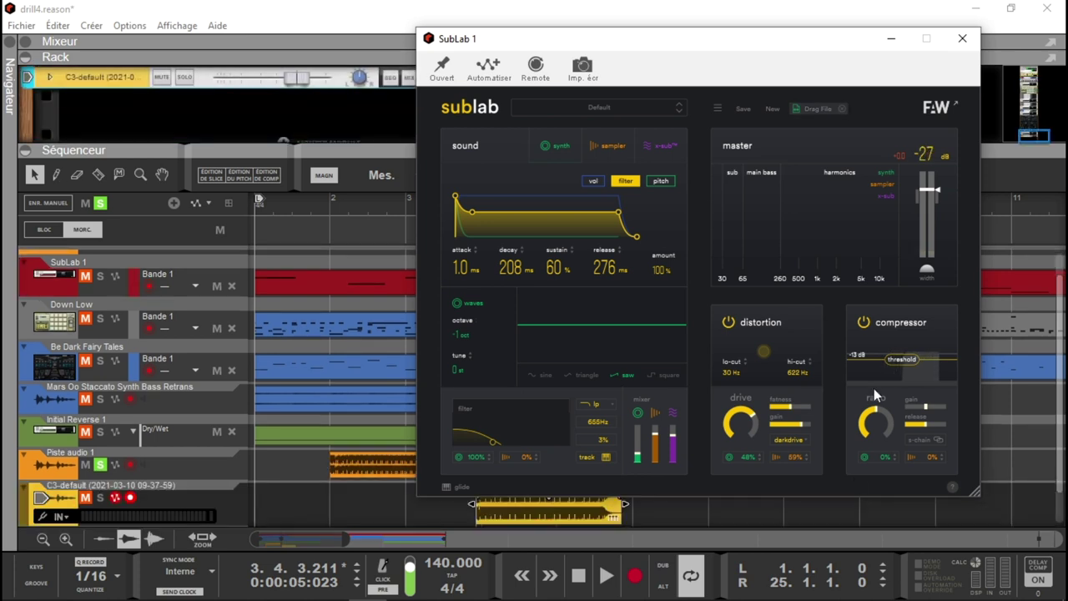
click(528, 510)
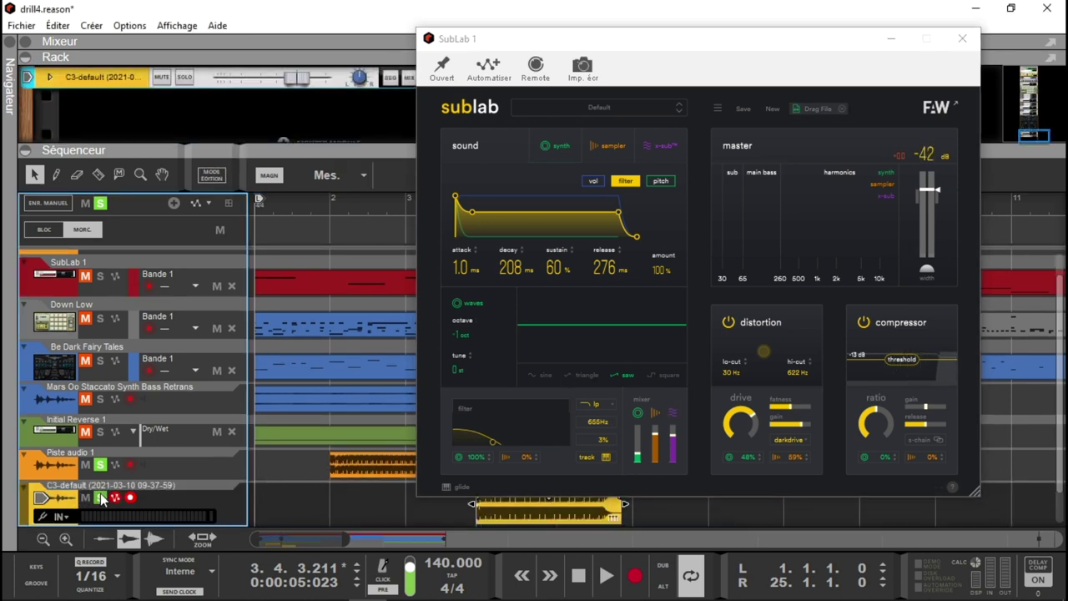
click(962, 38)
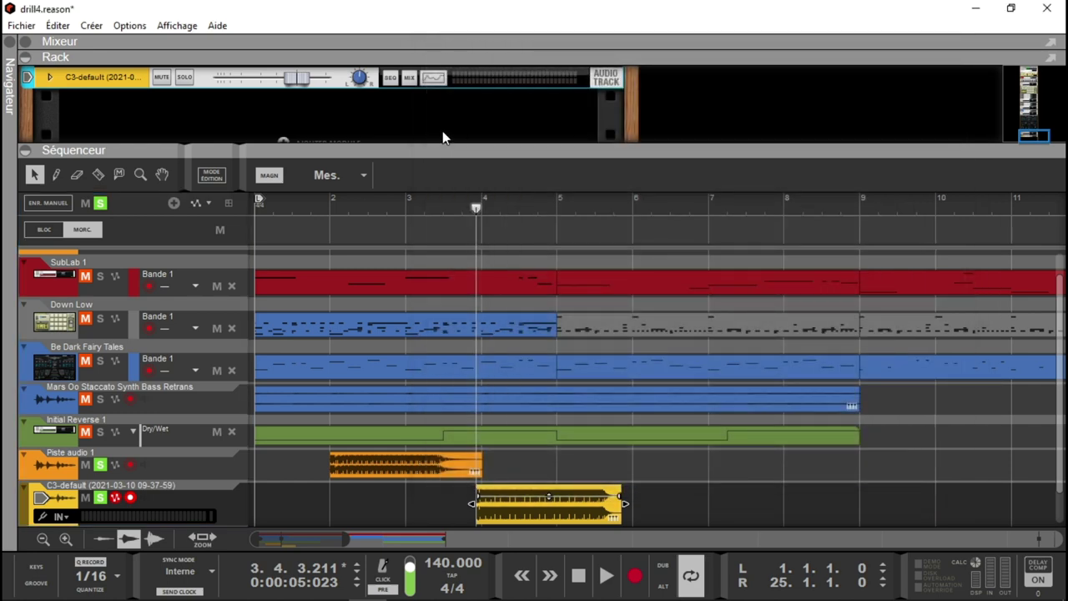
Compare the two soloed audio clips by playing the original 808 from bar 2 and the exported SubLab audio from bar 4
click(327, 201)
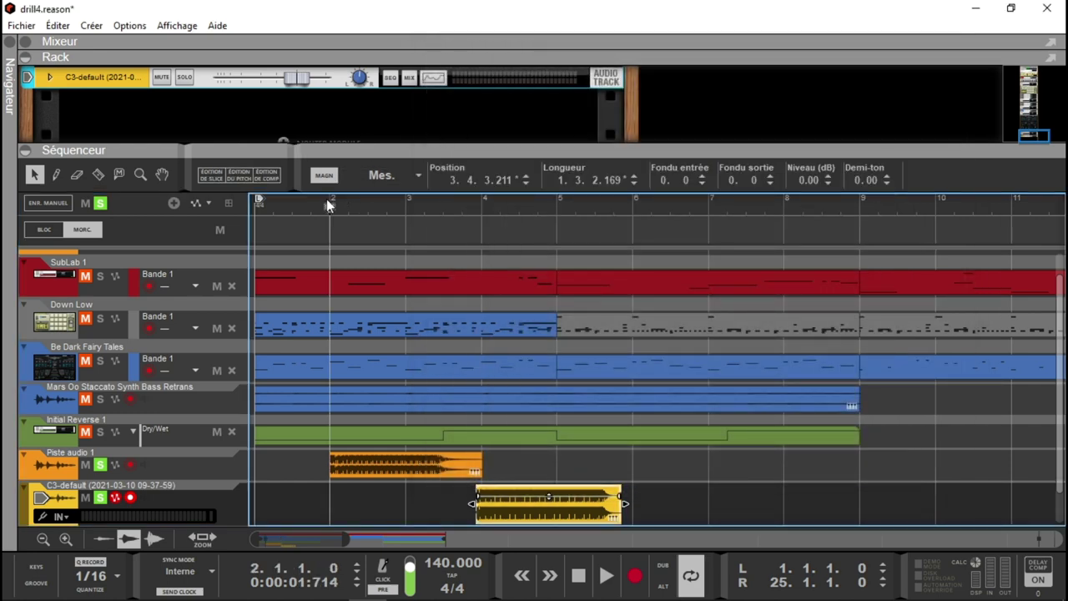
key(space)
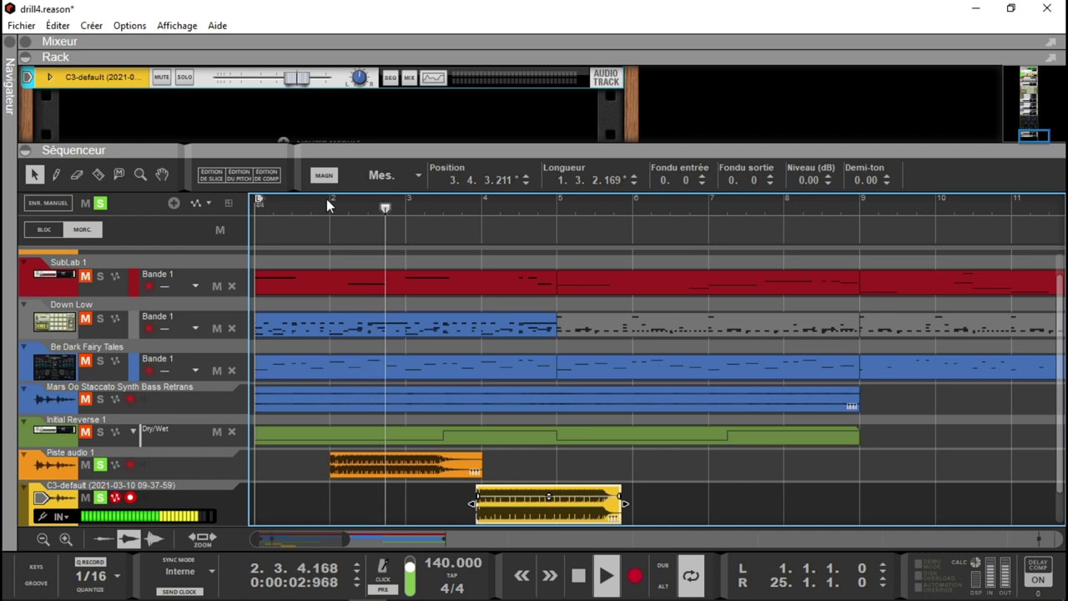
key(space)
click(480, 206)
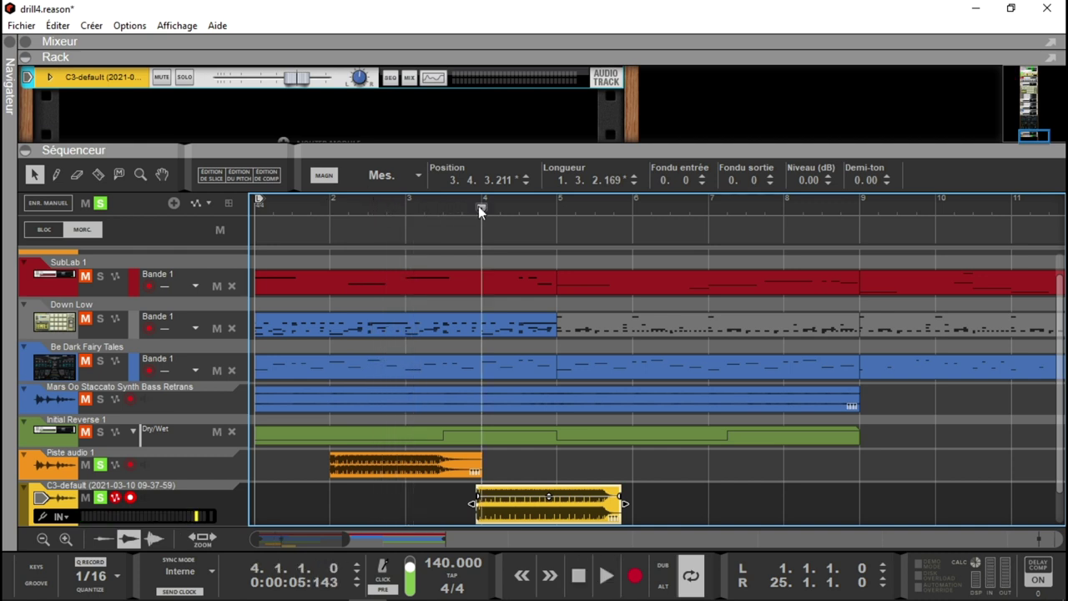
key(space)
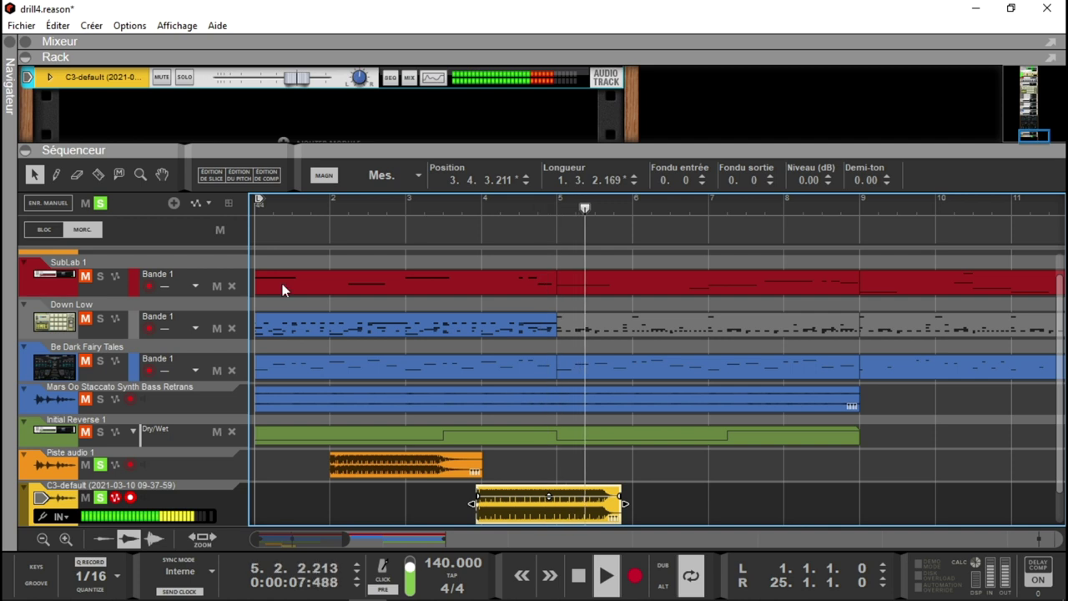
Delete the track with the exported SubLab audio and the Piste audio 1 track
click(179, 497)
key(Delete)
key(Return)
click(223, 462)
key(Delete)
key(Return)
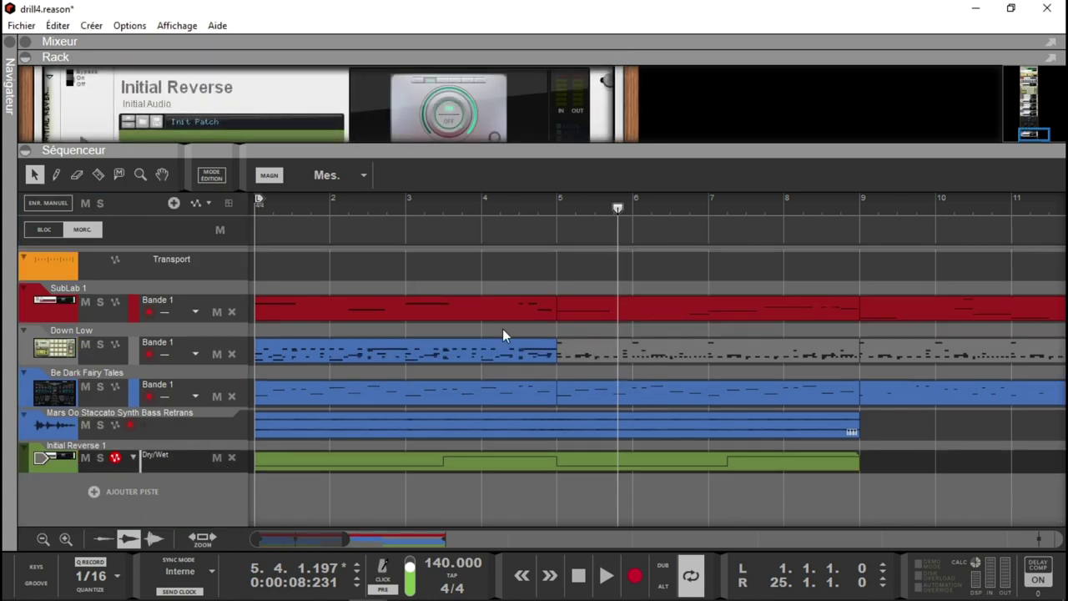
Hide the sequencer to enlarge the rack and open the SubLab device's plugin window
drag(1035, 133, 1031, 109)
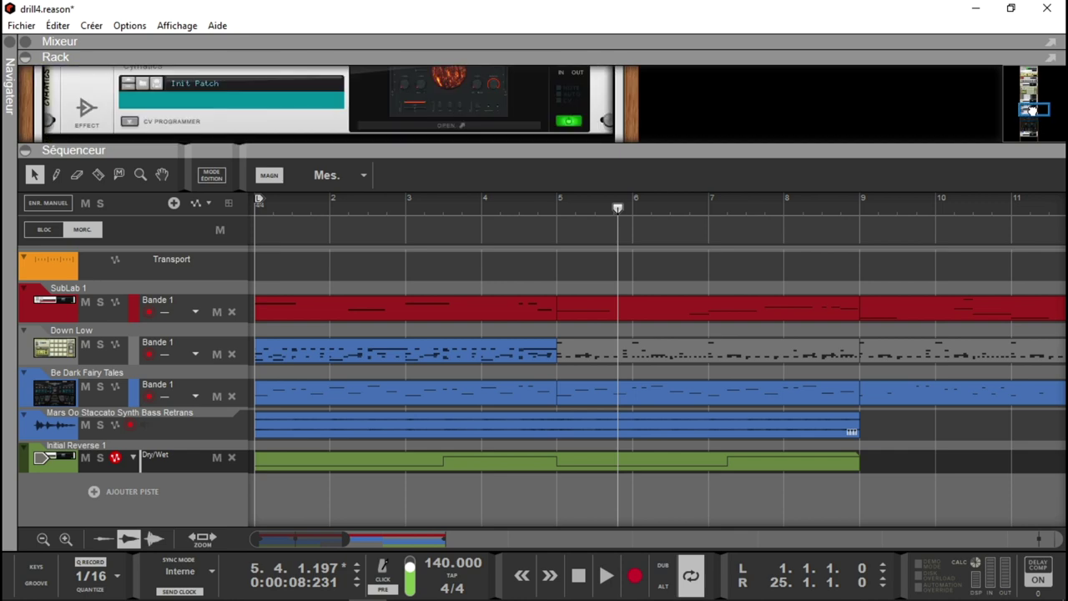
click(25, 152)
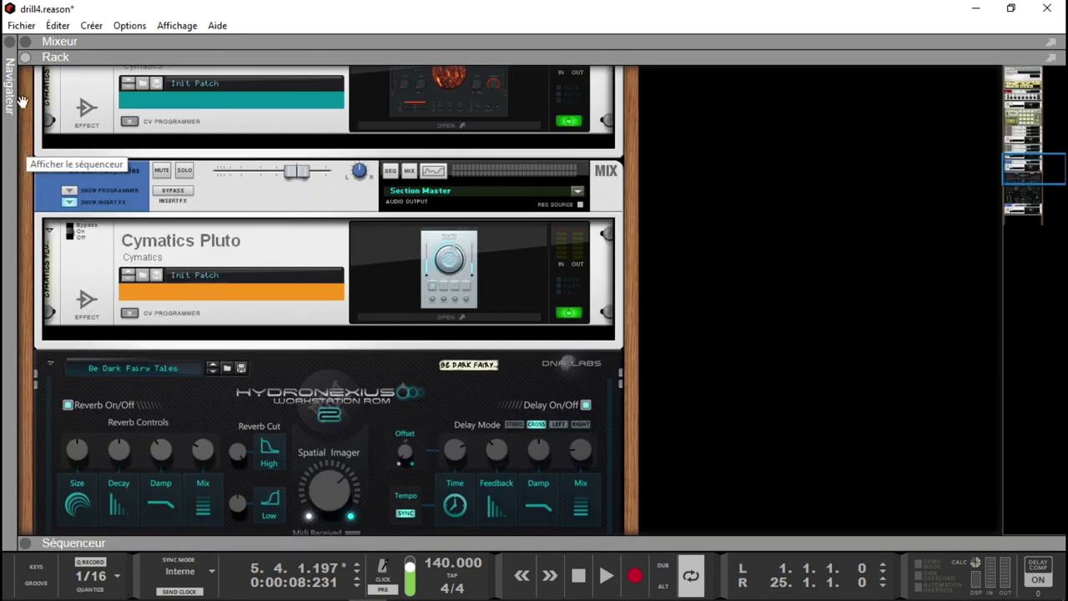
drag(1042, 173, 1018, 102)
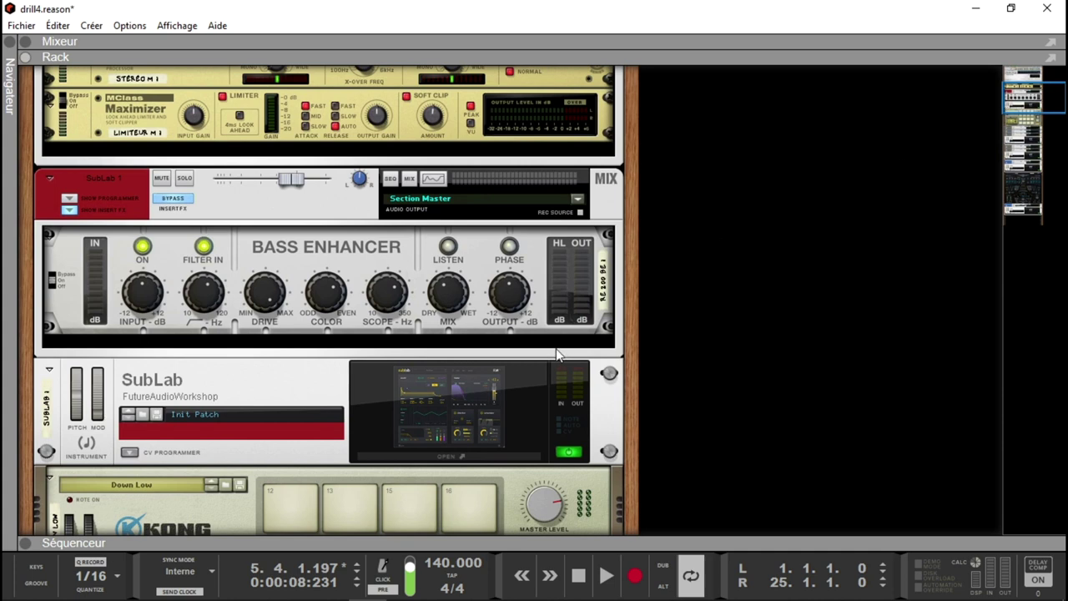
click(509, 394)
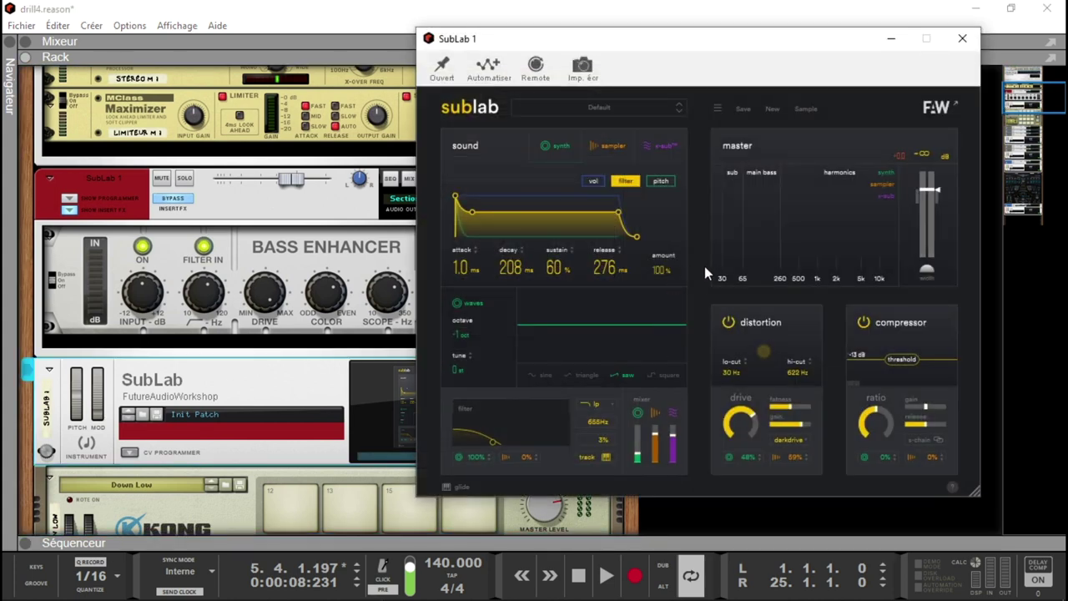
Load the Cheeky 808 preset from the Analog Machines pack, play the song with it, and close the preset browser
click(627, 106)
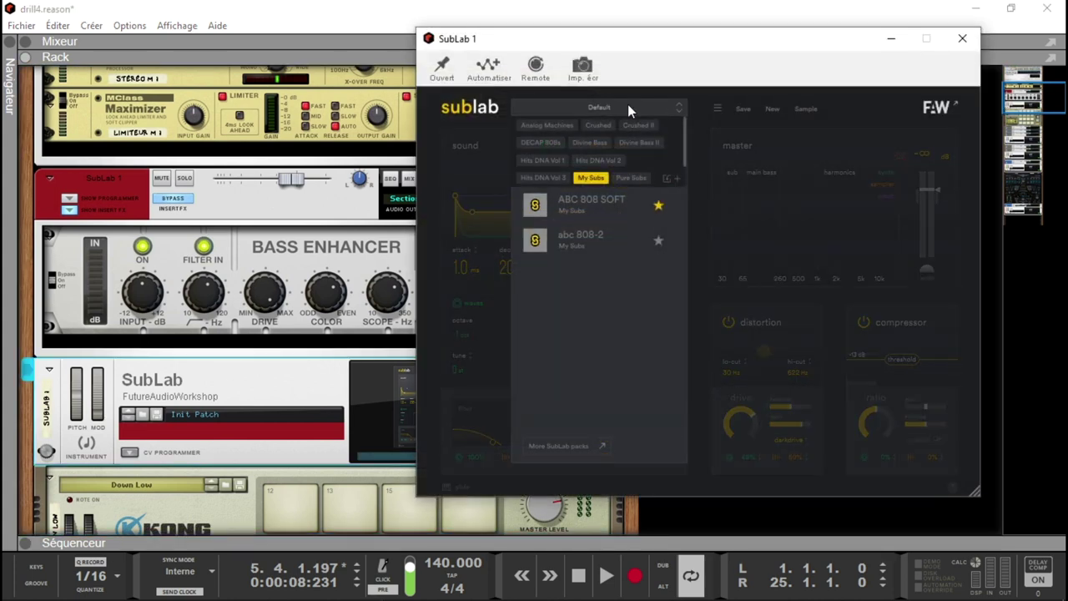
click(679, 110)
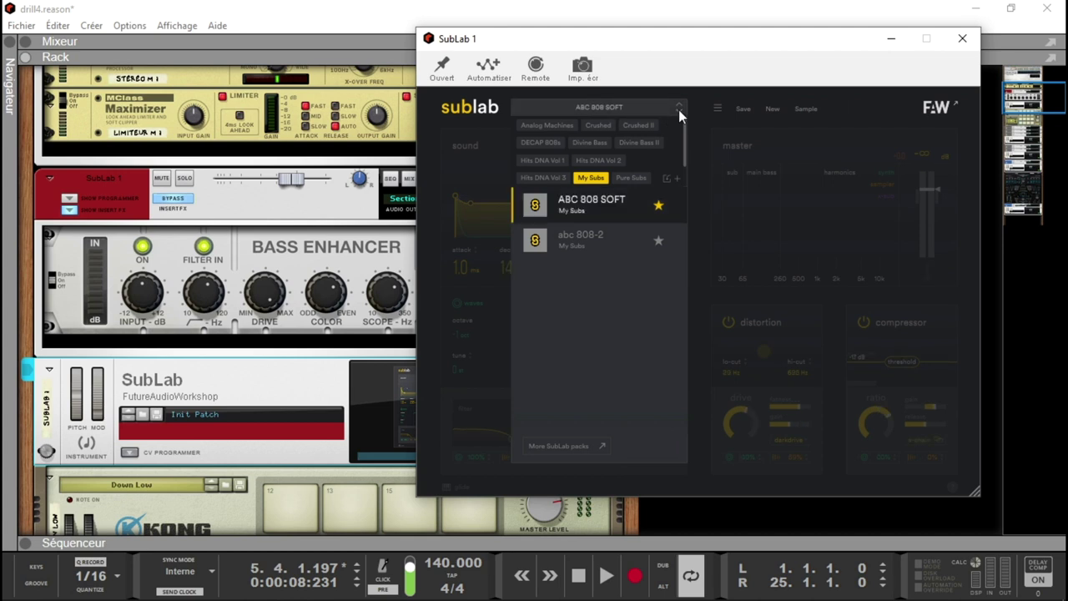
click(549, 125)
click(568, 242)
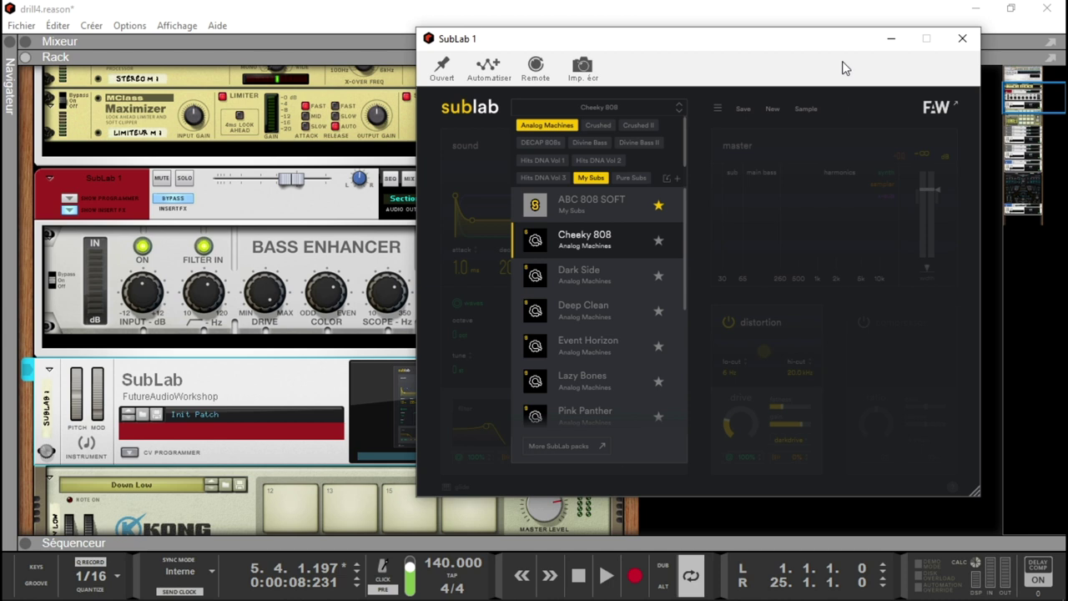
click(224, 376)
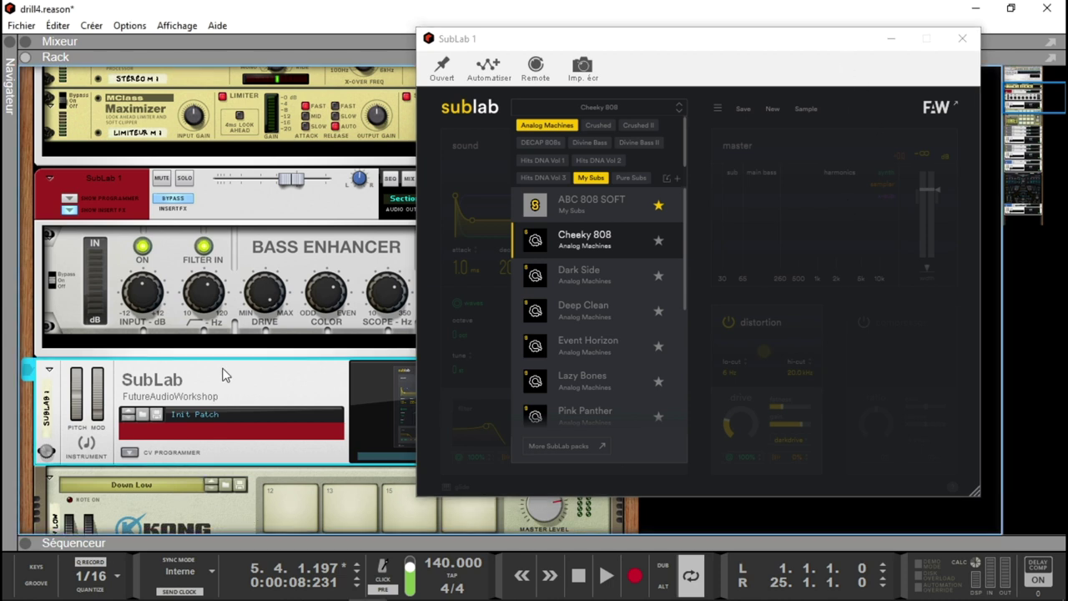
key(space)
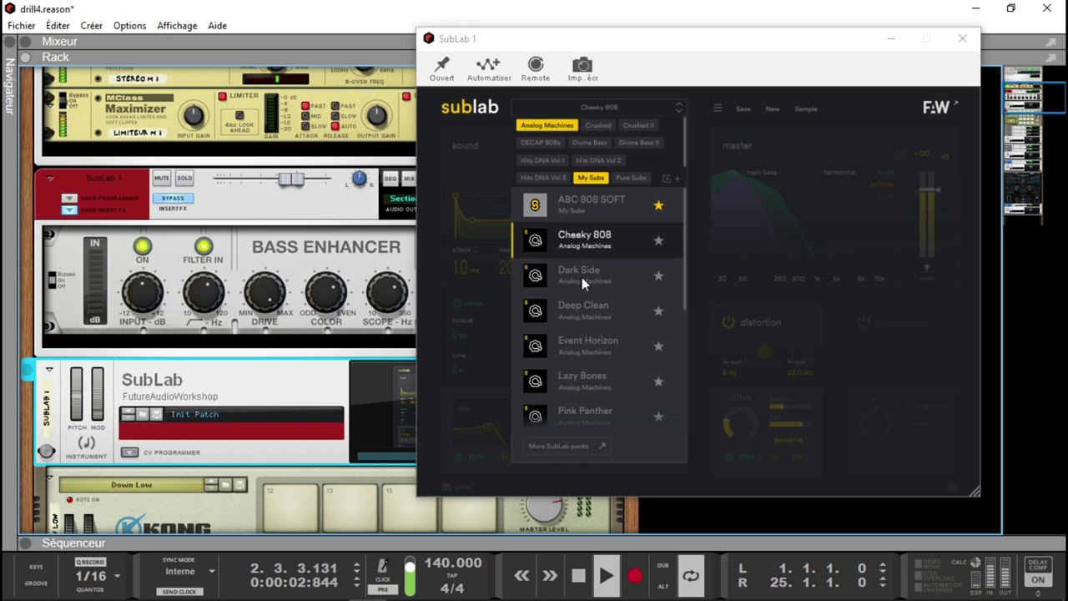
click(638, 106)
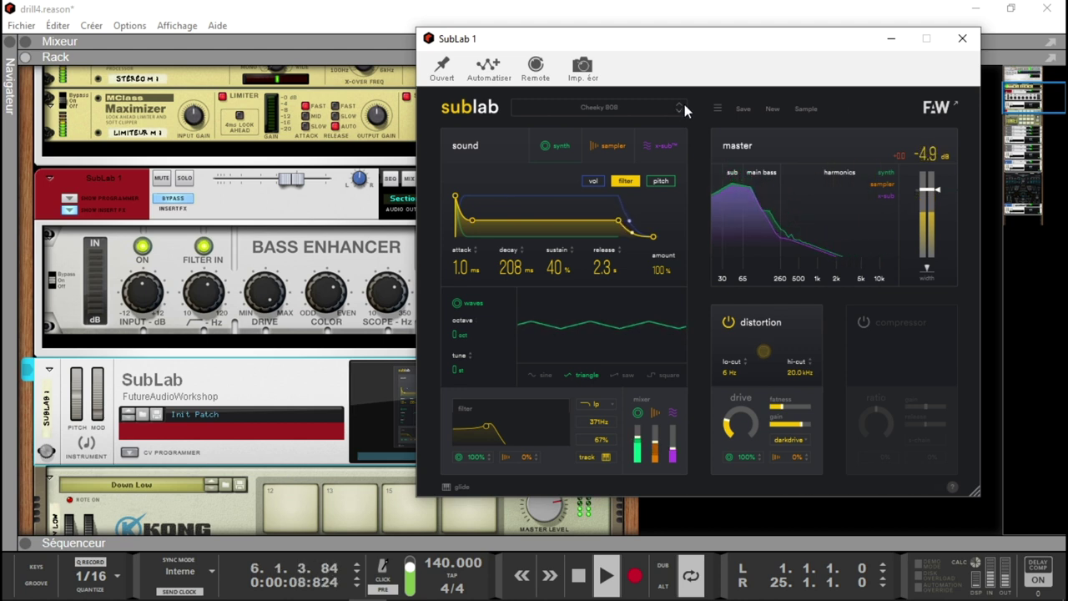
Audition the following Analog Machines presets one by one during playback, from Dark Side through to Underbelly
click(679, 114)
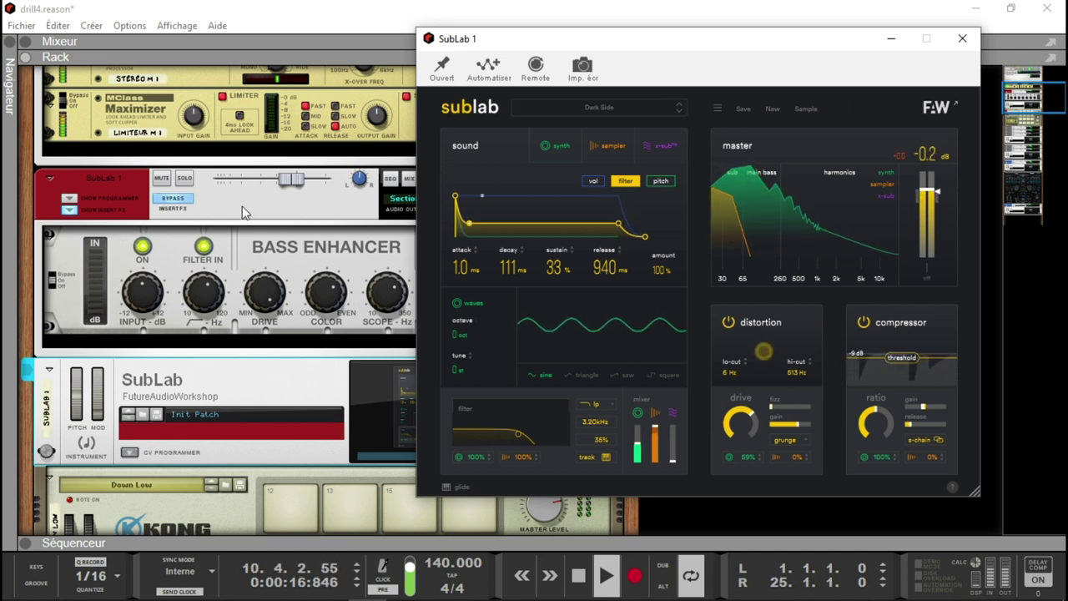
click(681, 111)
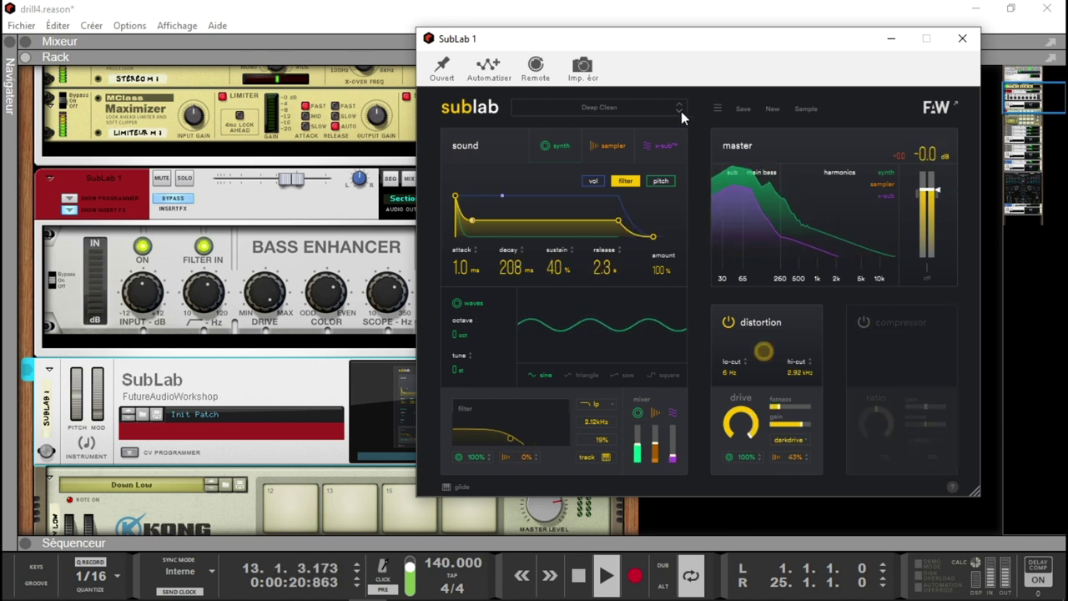
click(681, 111)
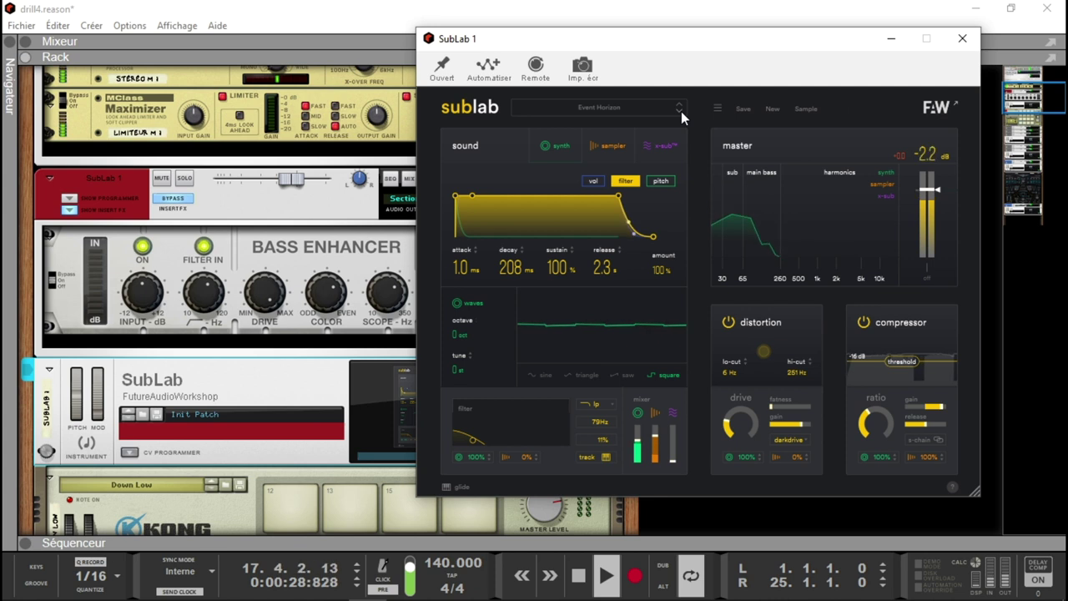
click(681, 111)
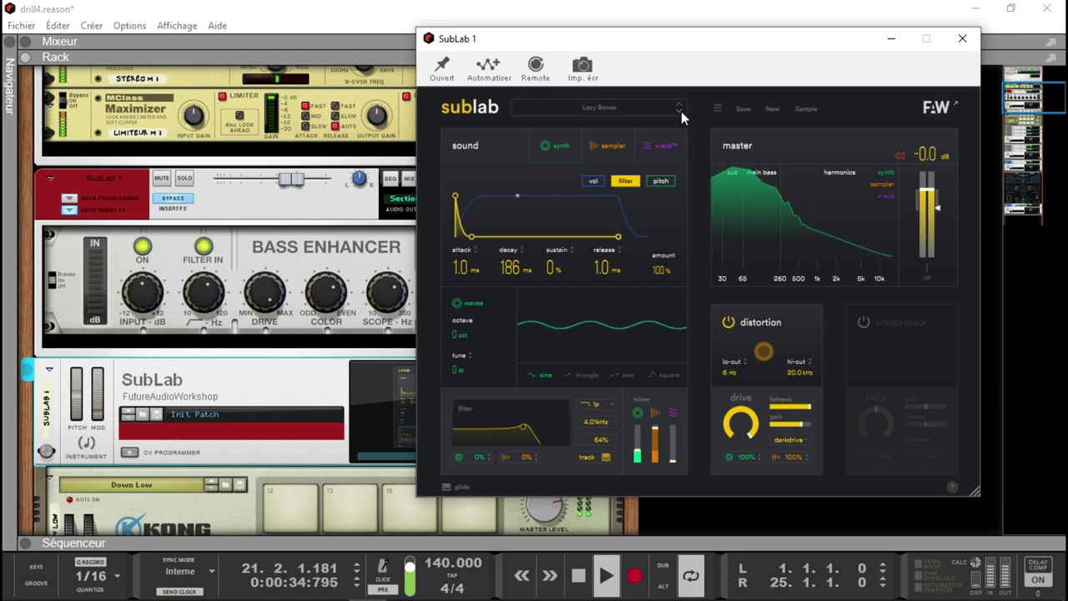
click(681, 111)
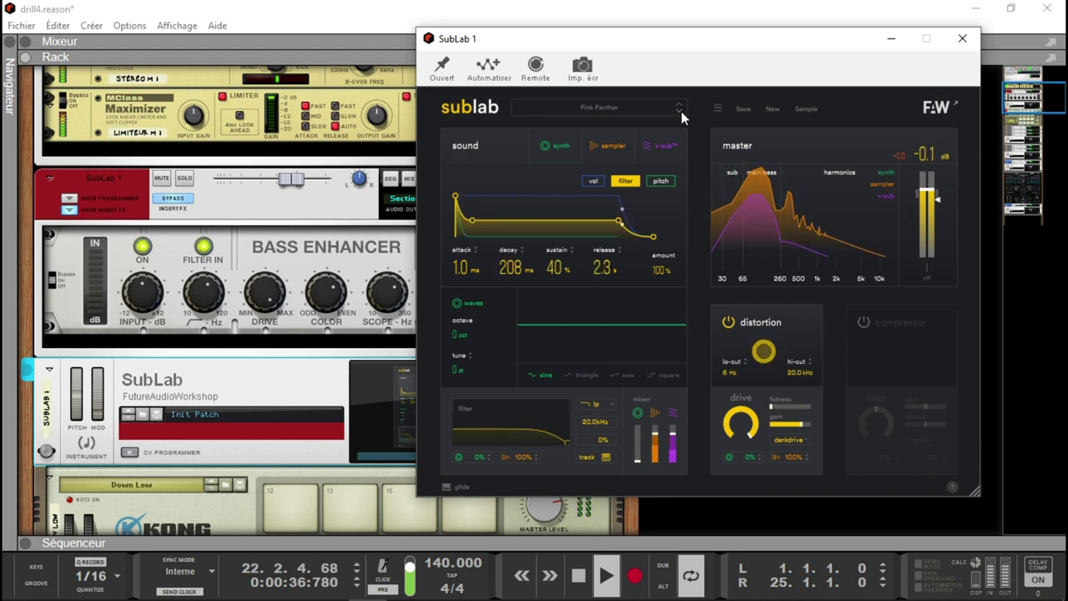
click(681, 111)
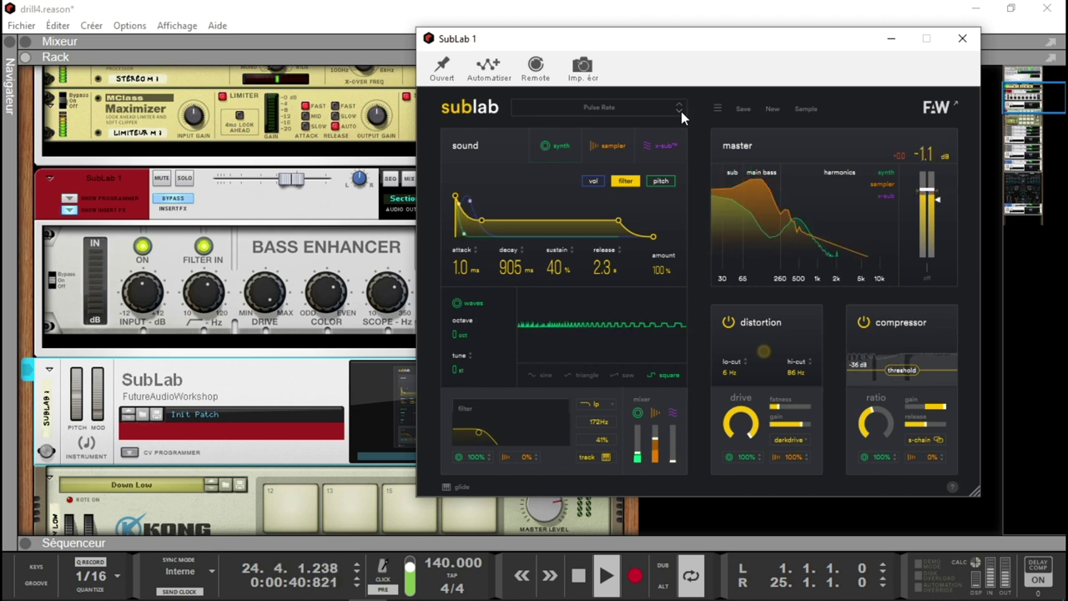
click(681, 111)
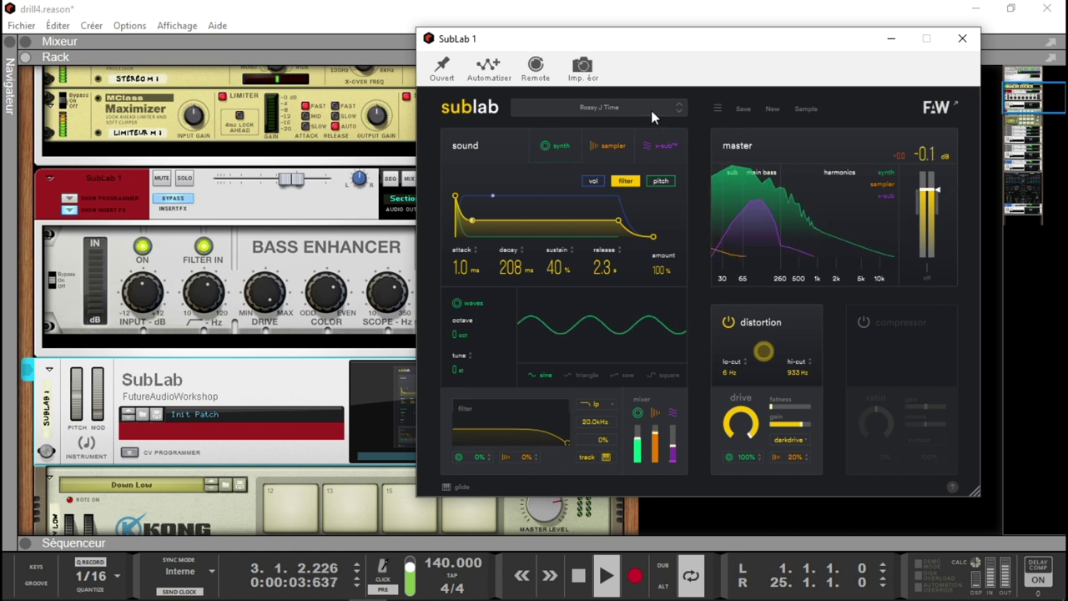
click(677, 109)
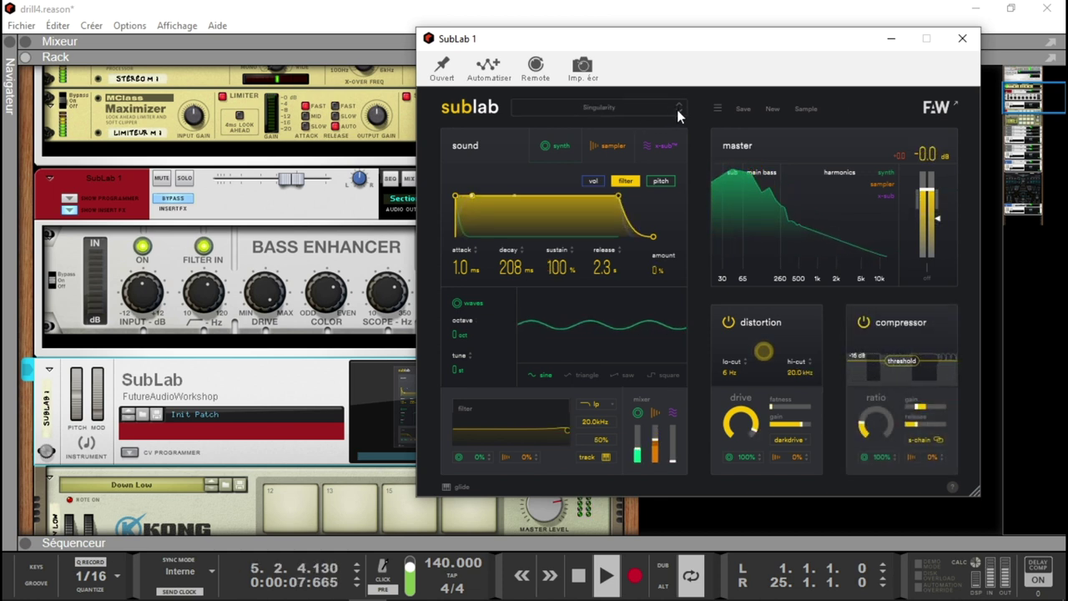
click(677, 110)
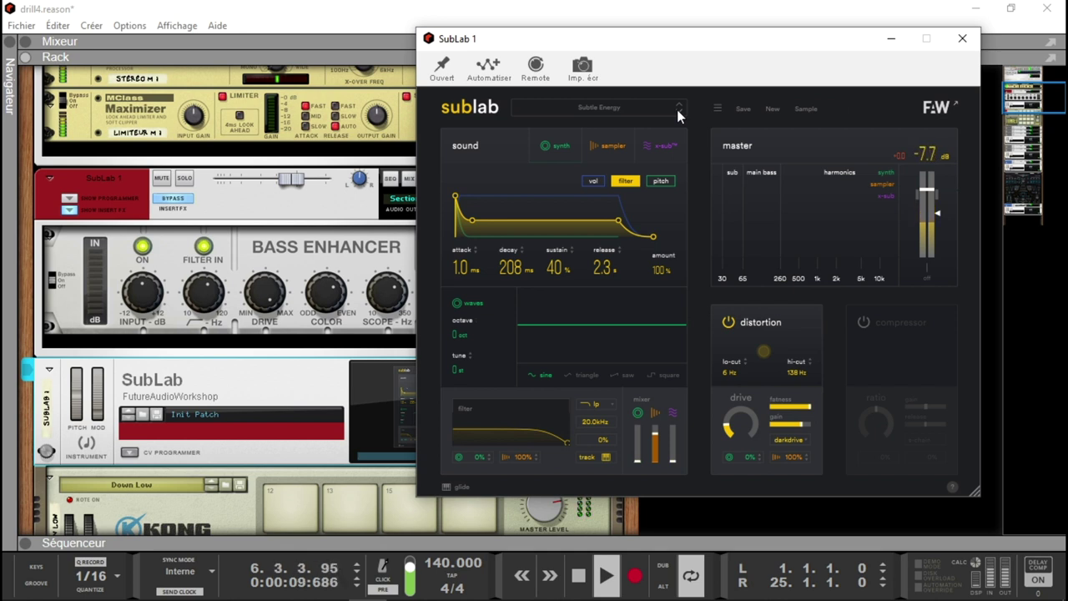
click(676, 110)
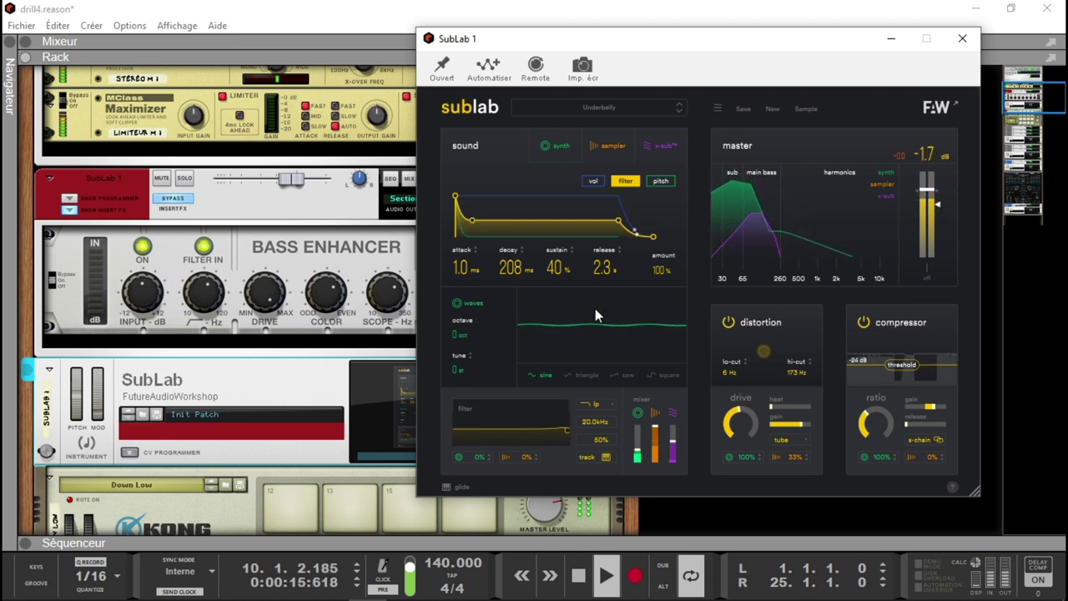
Strengthen the distortion by raising its drive and heat, applying it to 60% of the sampler, and setting hi-cut to 488 Hz
mouse_move(741, 423)
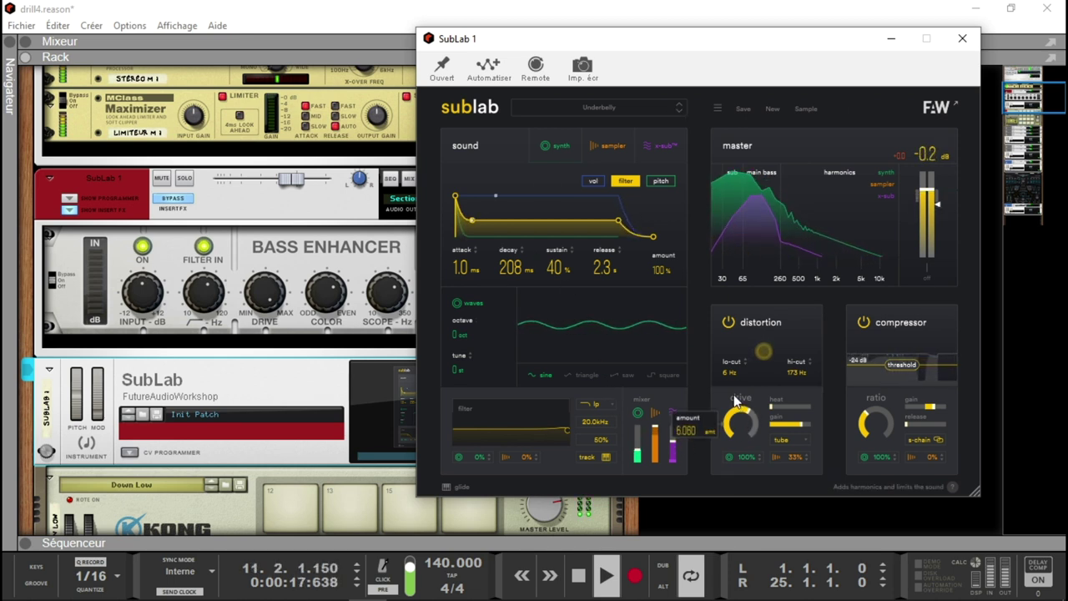
drag(775, 415, 793, 413)
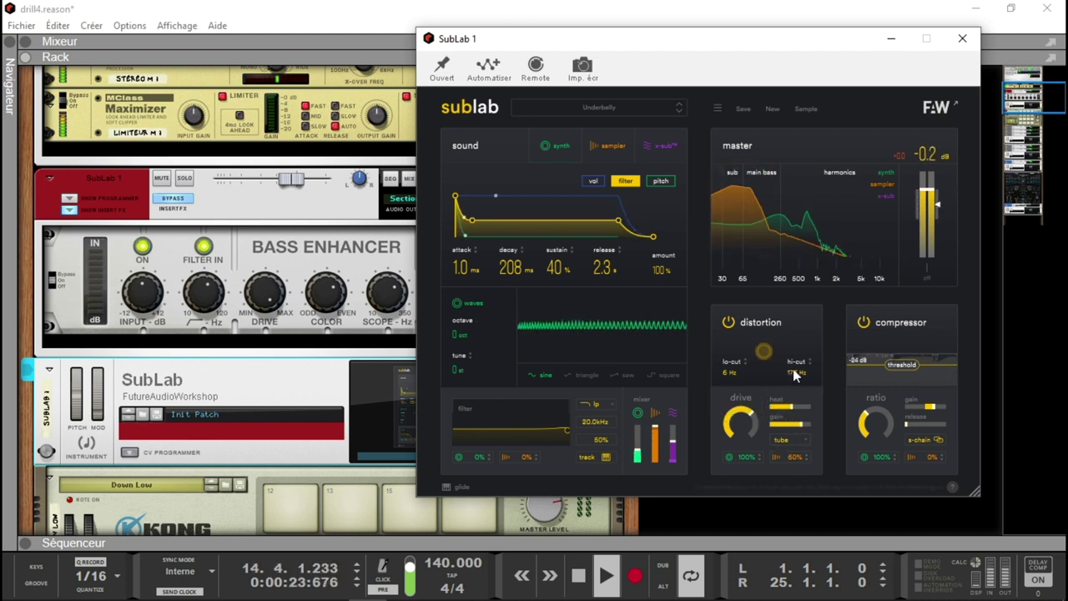
drag(797, 373, 796, 368)
scroll(795, 364, down, 3)
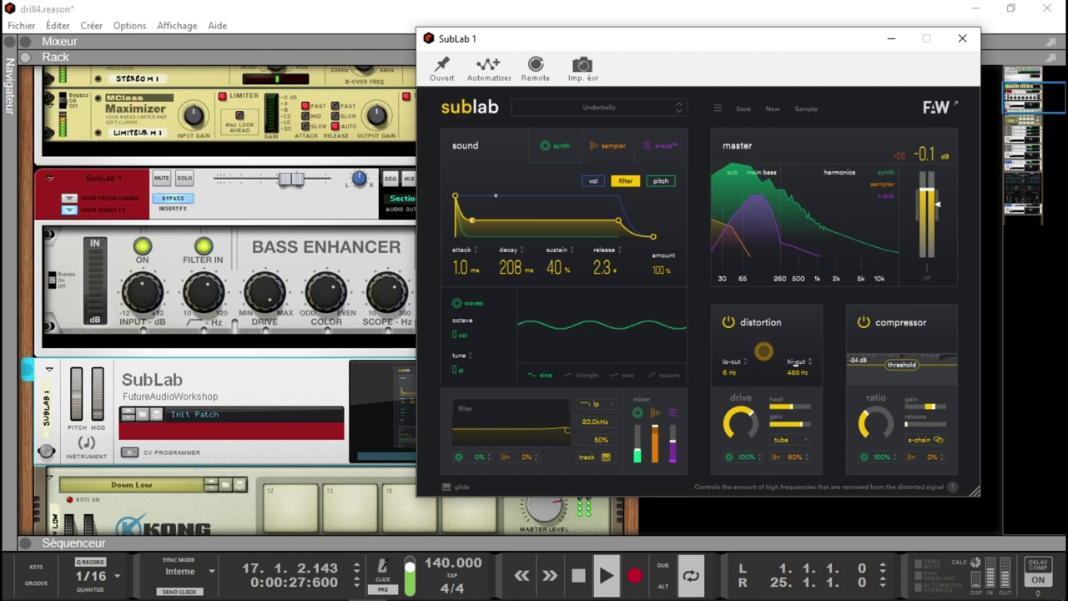
Filter 100% of both the synth and the sampler with a 94 Hz cutoff and 35% resonance
drag(566, 429, 485, 437)
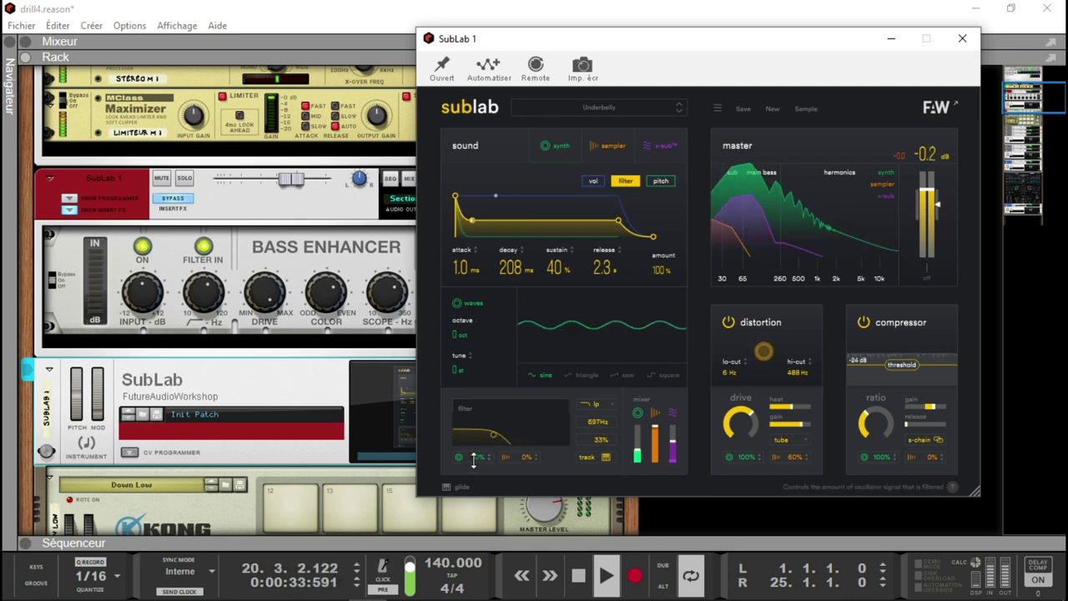
drag(504, 452, 507, 444)
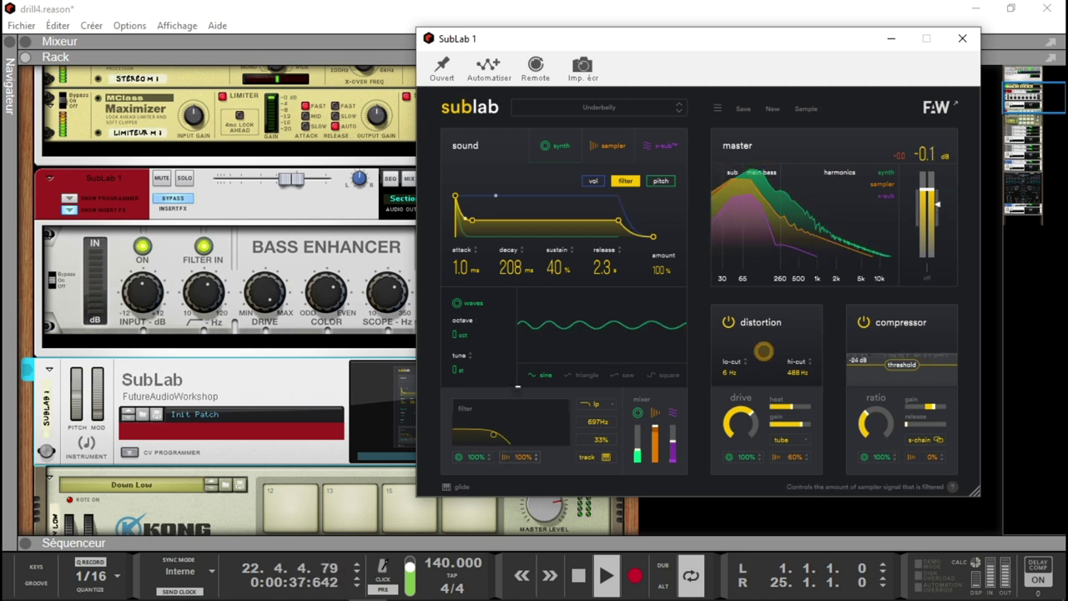
mouse_move(493, 431)
mouse_down()
mouse_move(456, 436)
mouse_move(475, 431)
mouse_up()
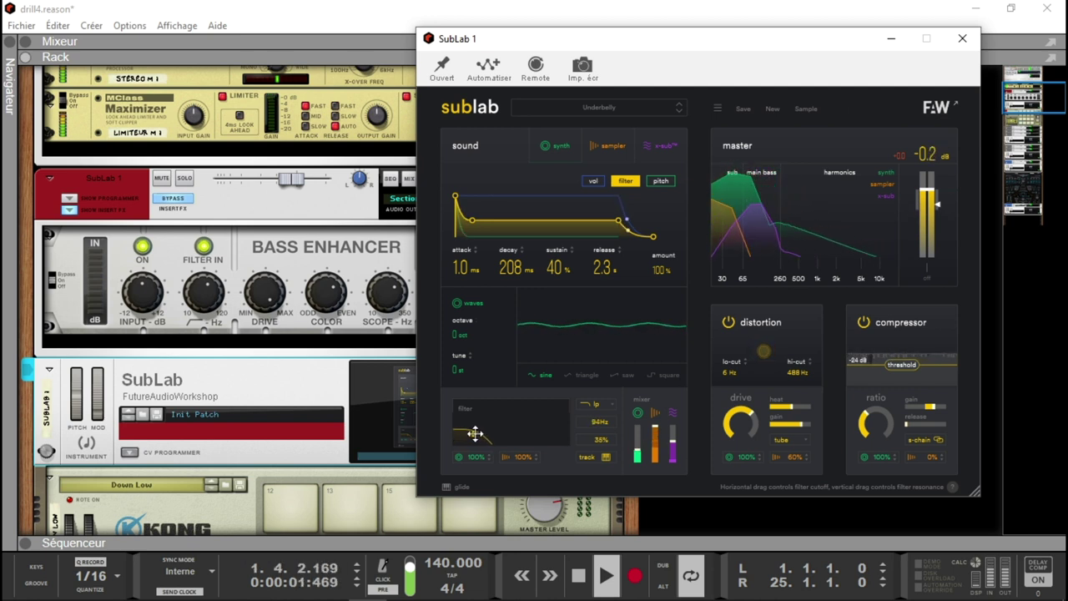
Switch the distortion type to darkdrive
click(805, 439)
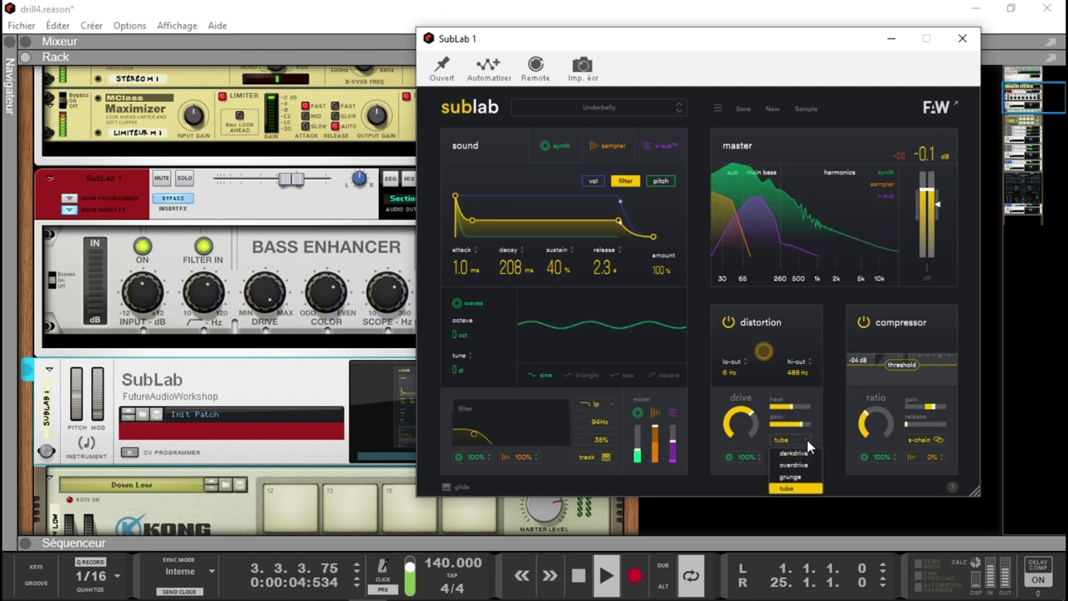
click(805, 454)
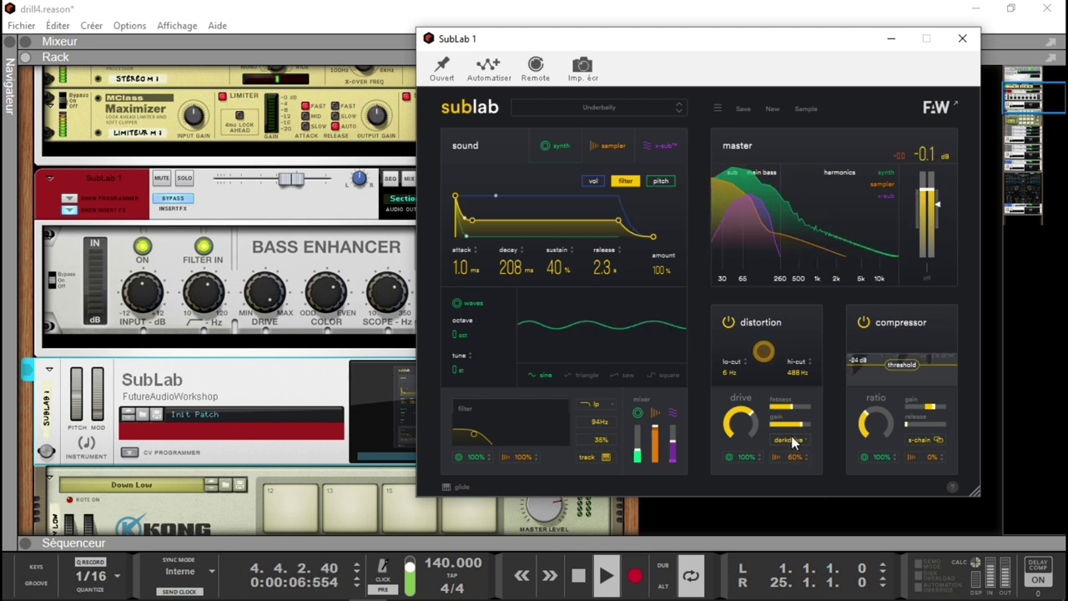
mouse_move(744, 426)
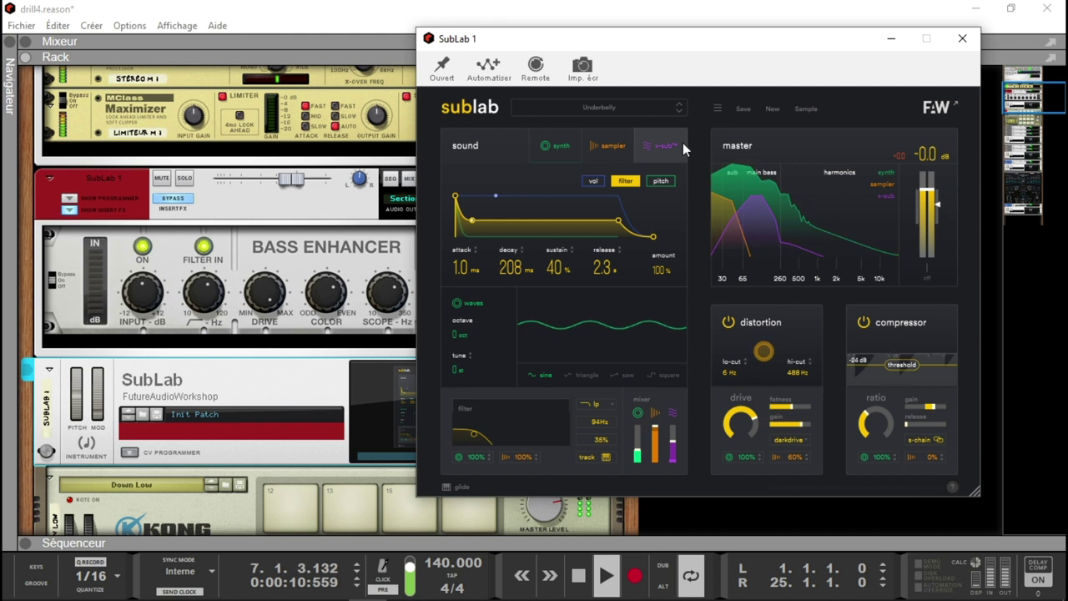
Audition the presets that follow Underbelly, Volcanic Ash and abc 808-2, while the song plays
click(677, 110)
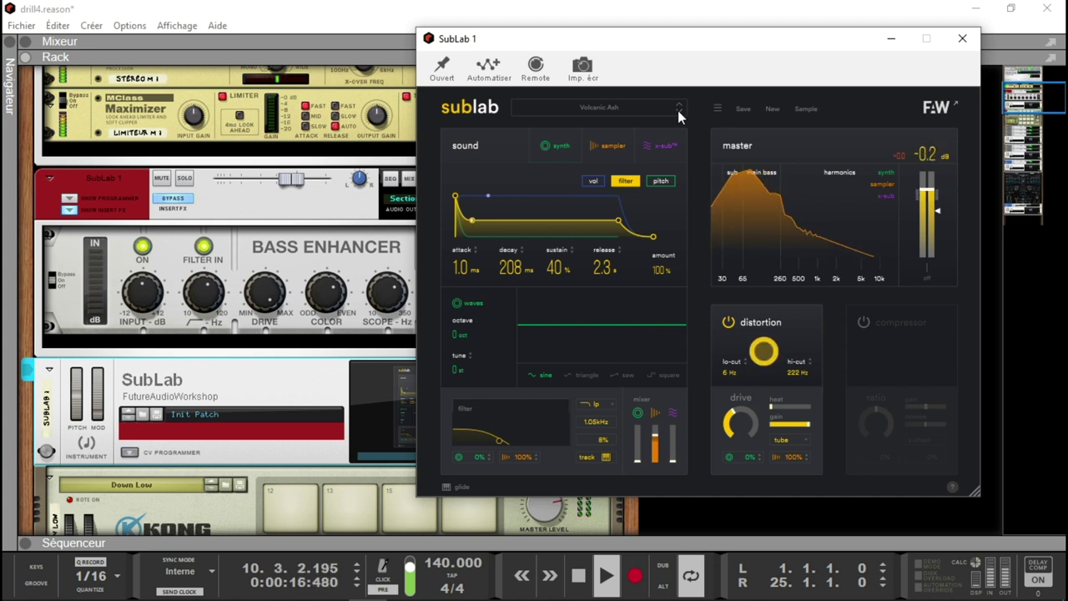
click(677, 110)
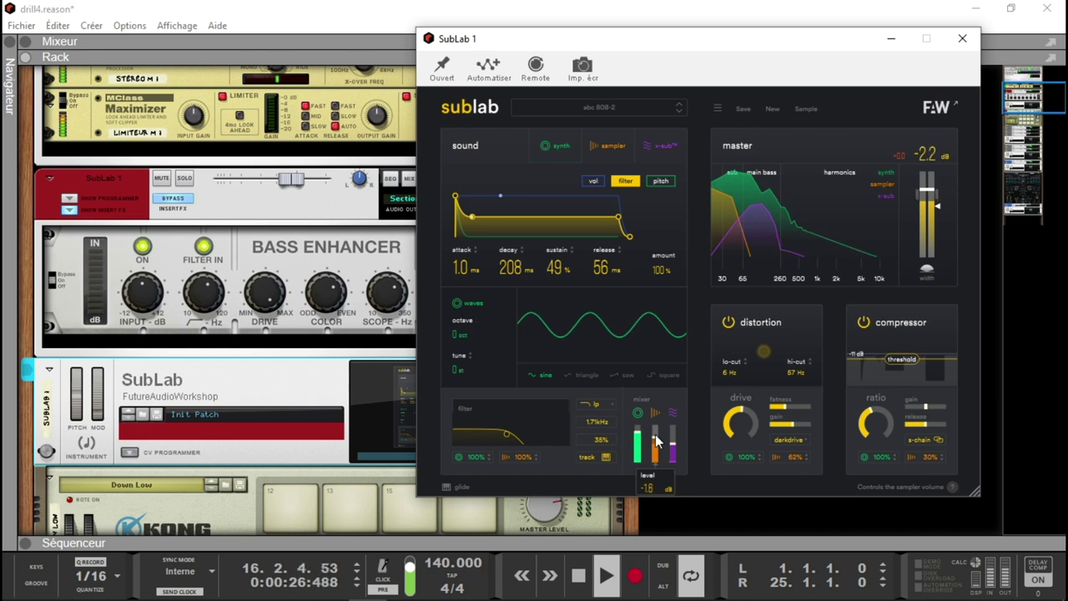
Rebalance the X-Sub and synth levels in the mixer and raise the compressor gain
drag(673, 451, 673, 436)
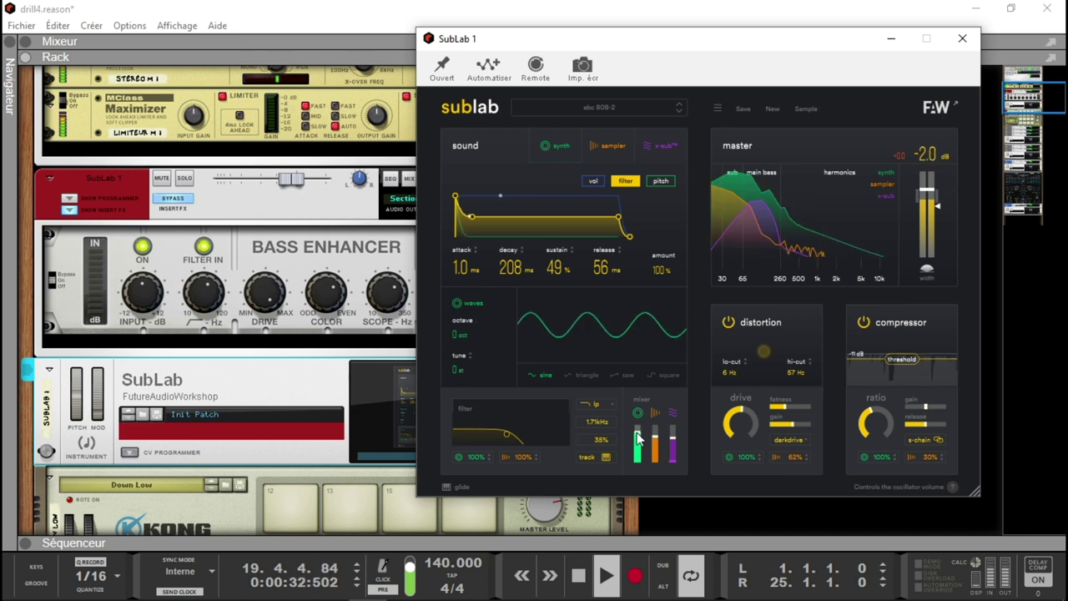
drag(637, 431, 638, 436)
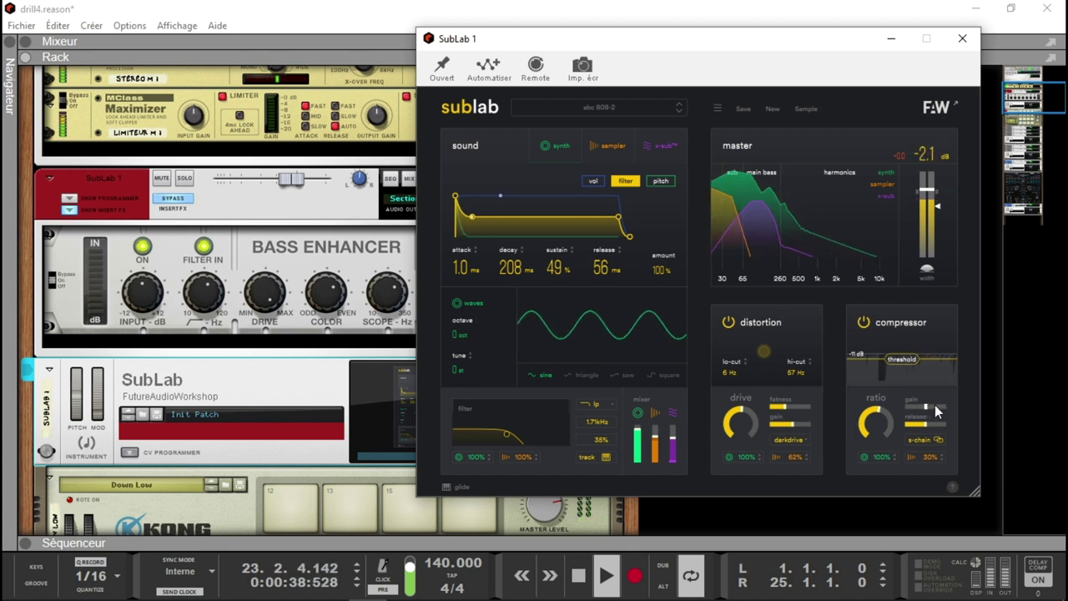
mouse_move(928, 406)
drag(930, 407, 939, 409)
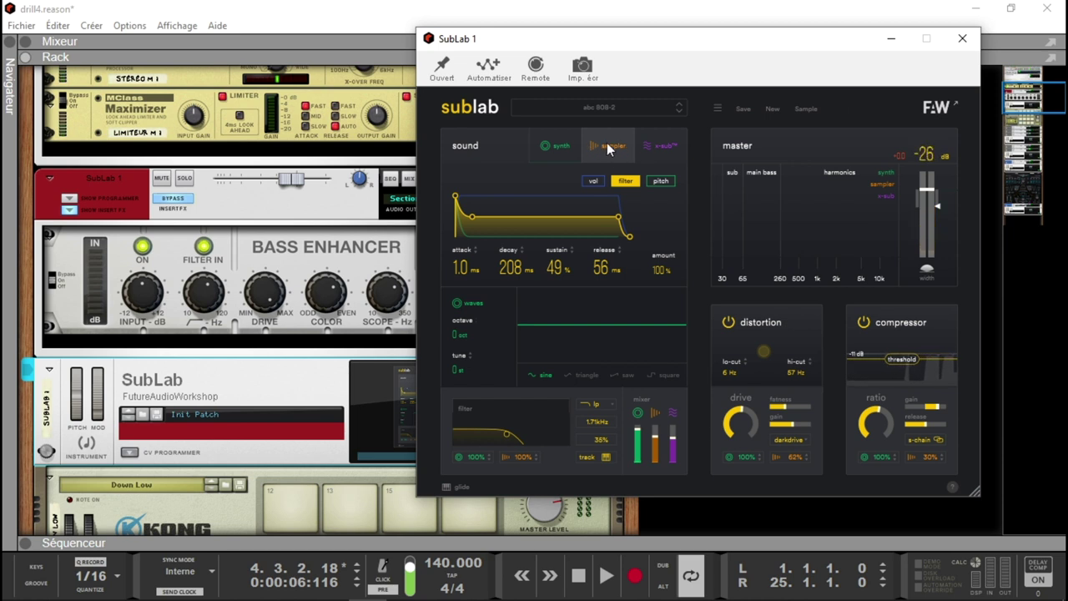
Show the sampler layer and compare the sound during playback by muting the synth and X-Sub in turn, restoring both
click(607, 144)
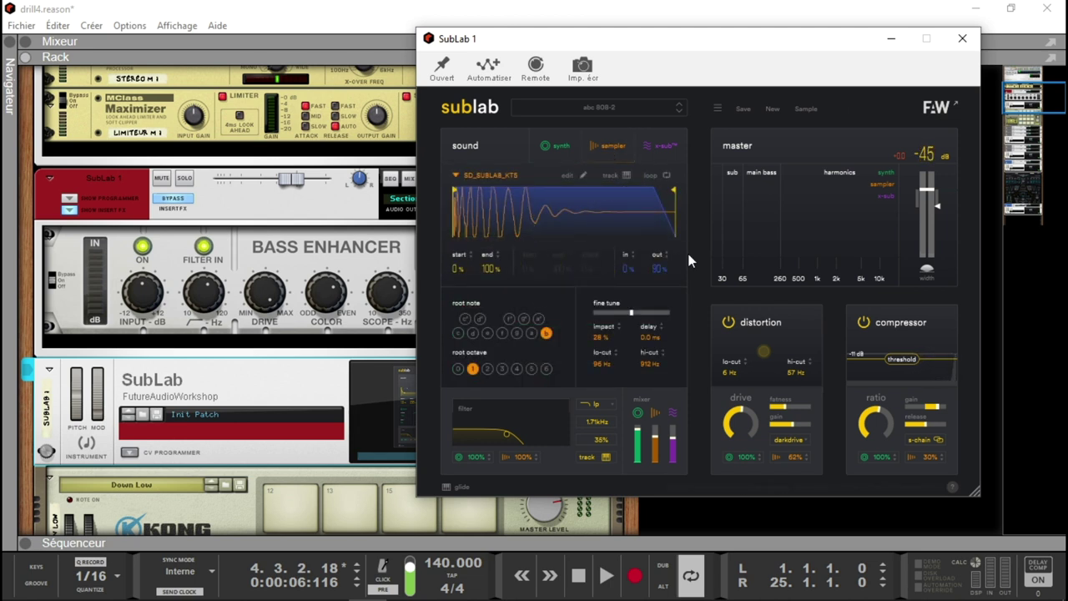
click(639, 413)
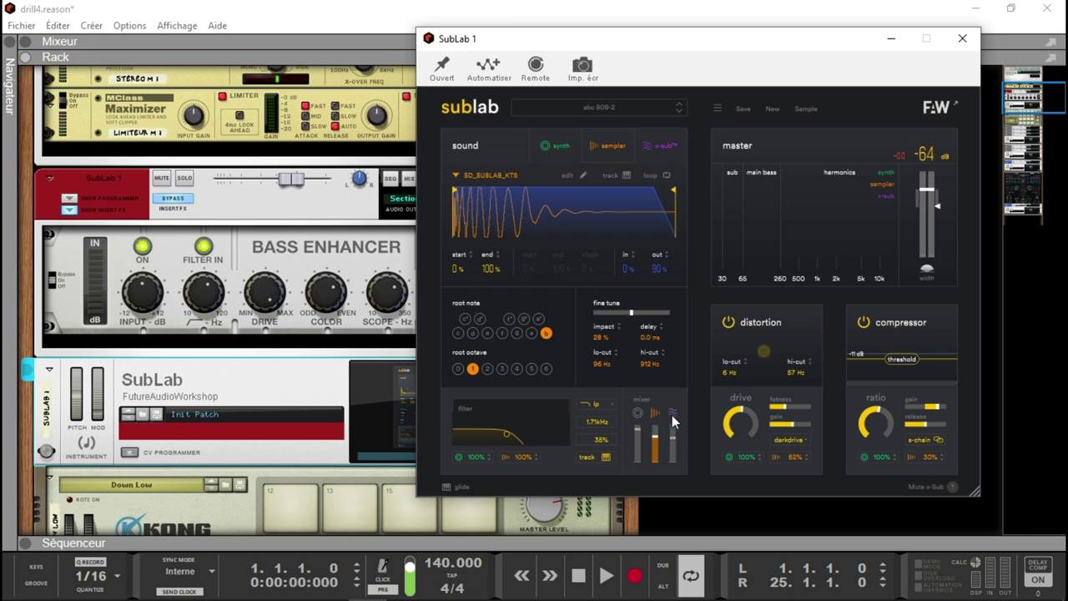
key(space)
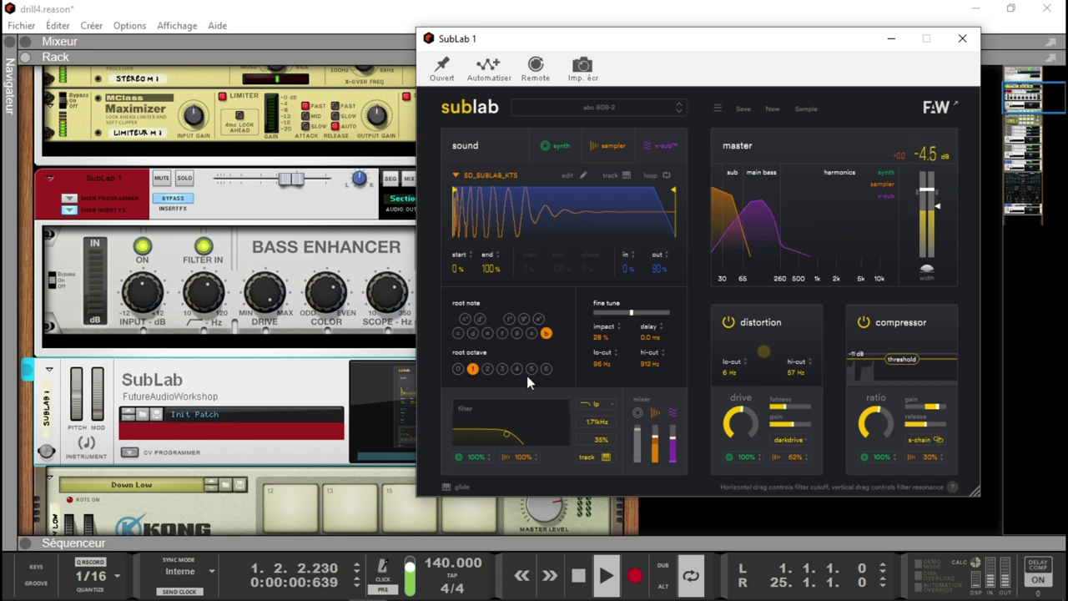
click(673, 414)
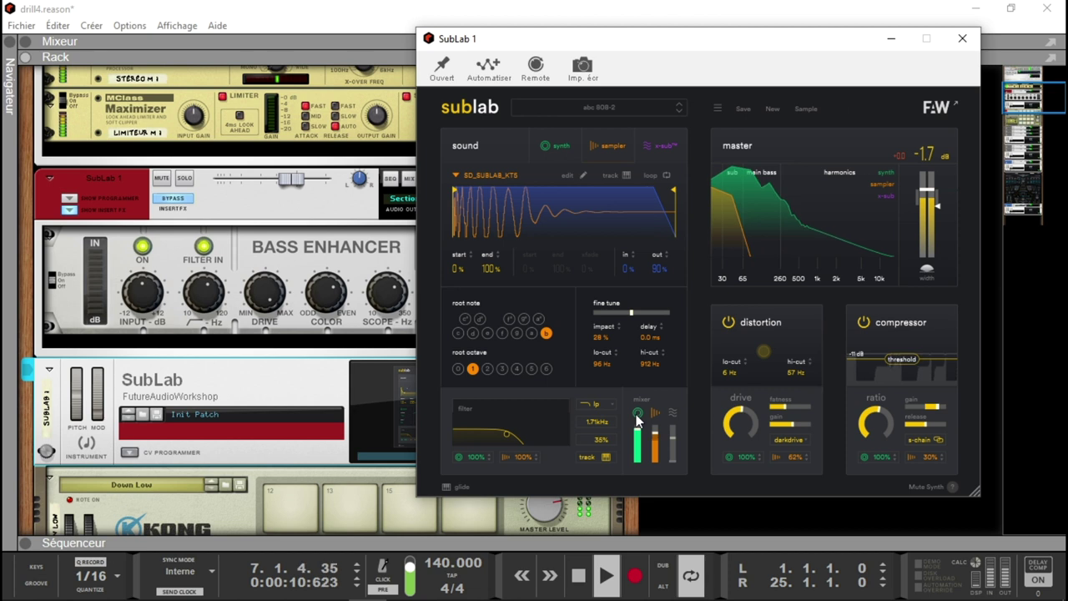
click(673, 413)
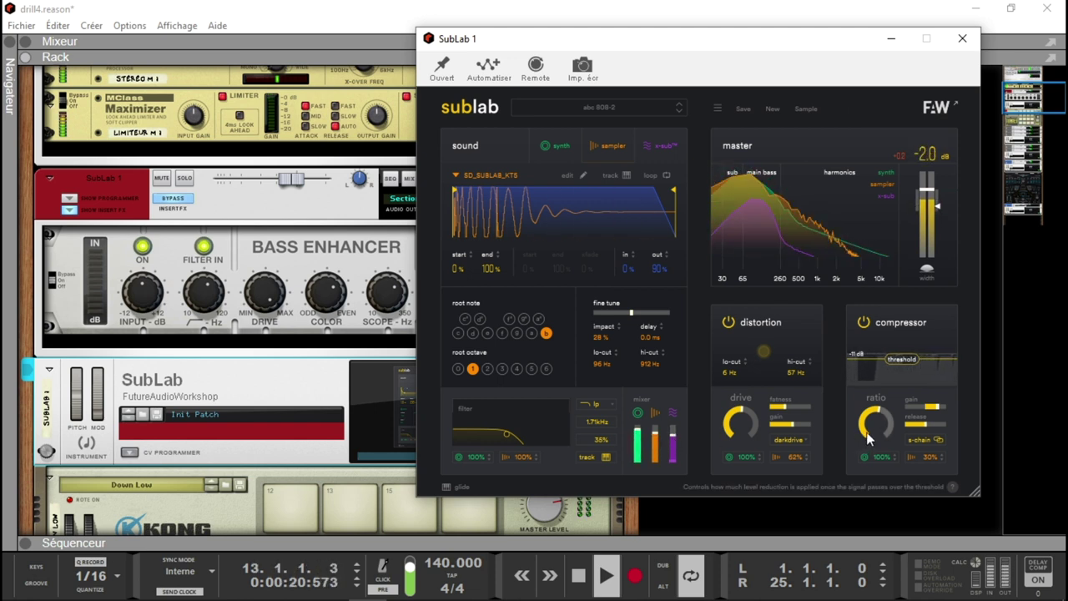
Raise the distortion drive and set its hi-cut to 78 Hz
mouse_move(745, 412)
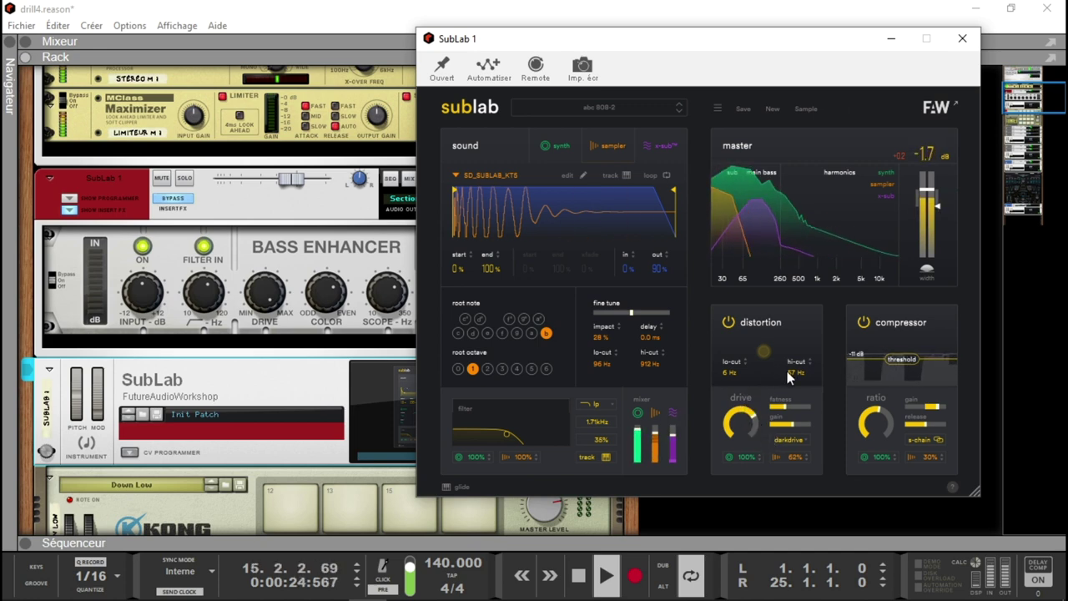
mouse_move(789, 367)
mouse_down()
mouse_move(795, 336)
mouse_move(794, 367)
mouse_up()
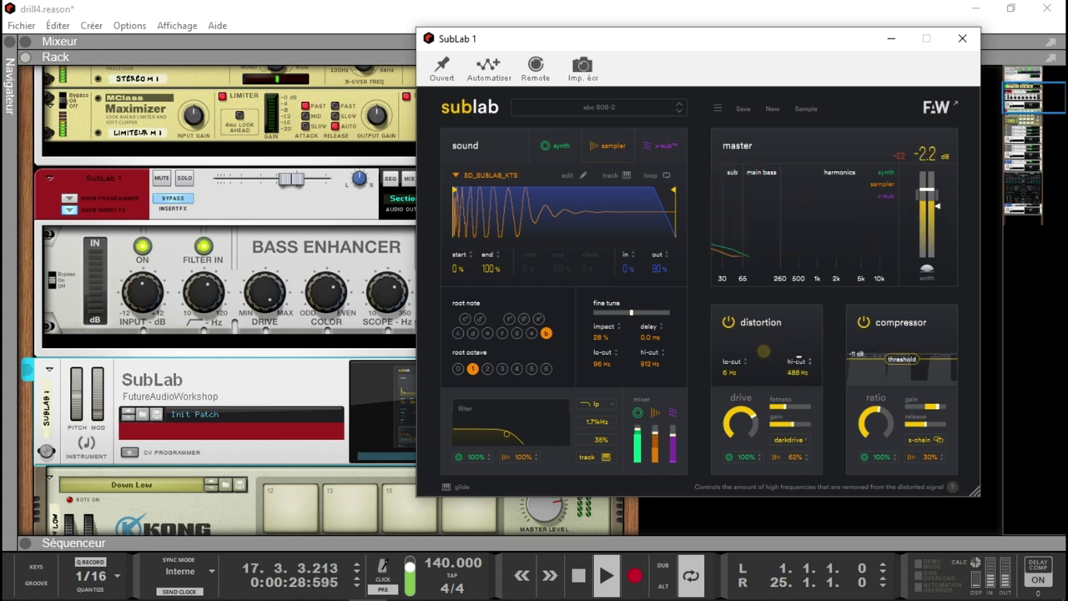
drag(789, 370, 792, 385)
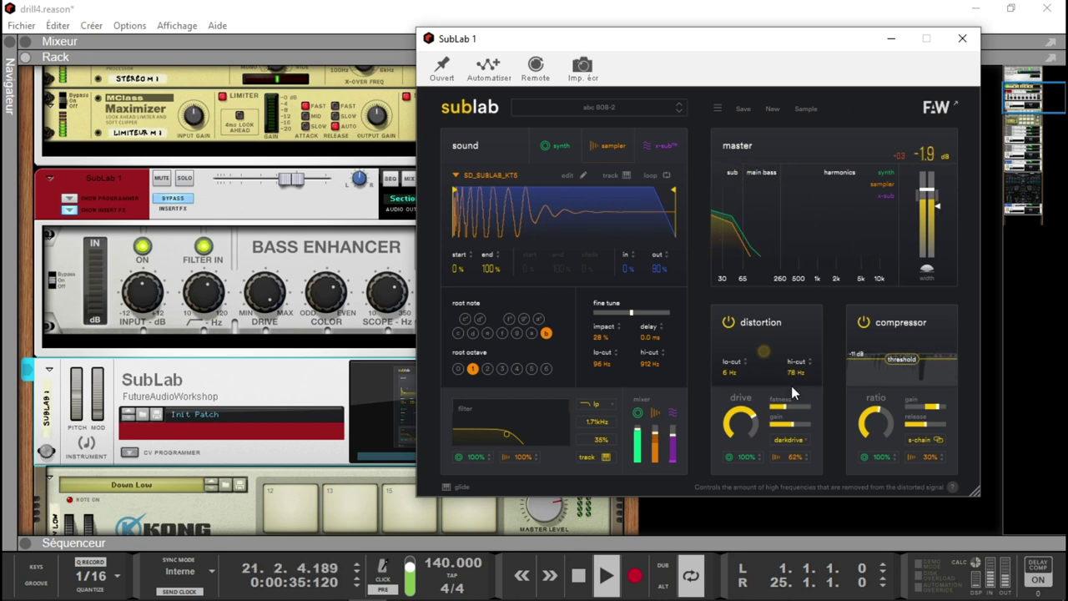
Return to the synth layer and advance through the presets, via ABC 808 SOFT, to Cheeky 808
click(560, 150)
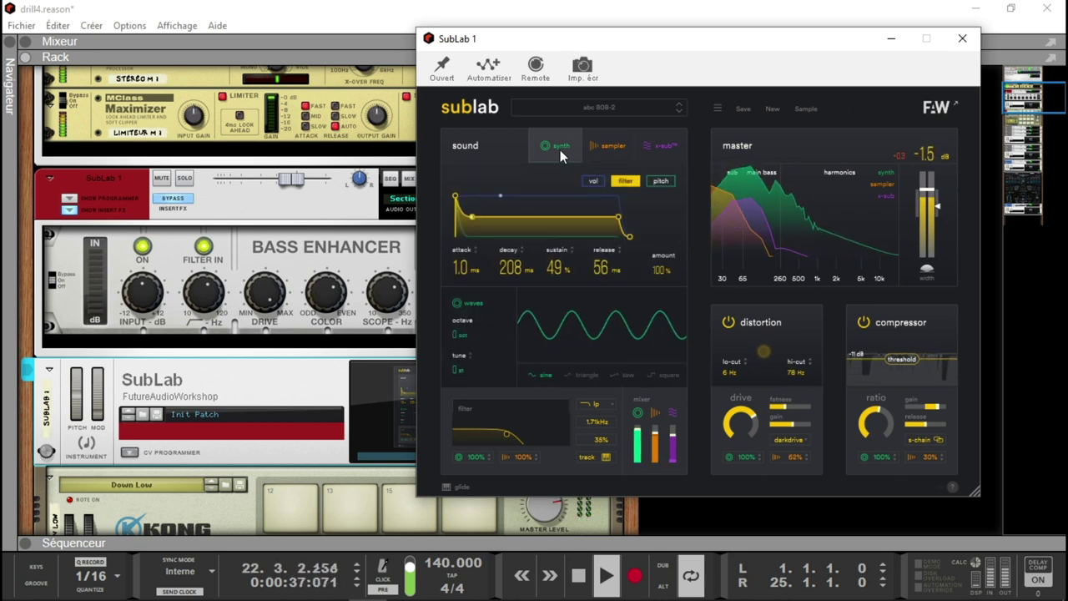
click(680, 111)
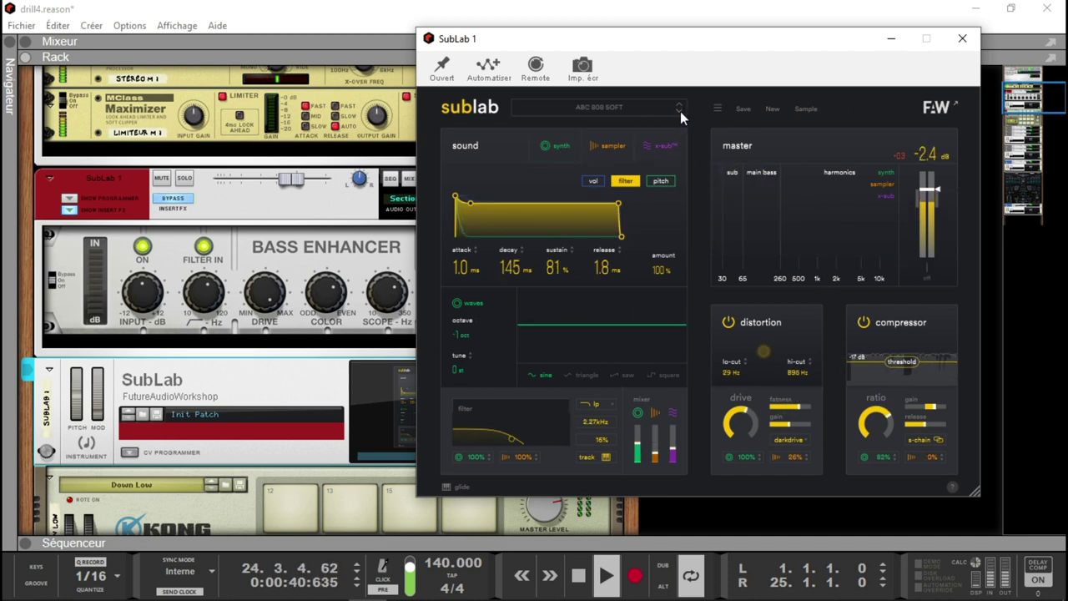
click(680, 111)
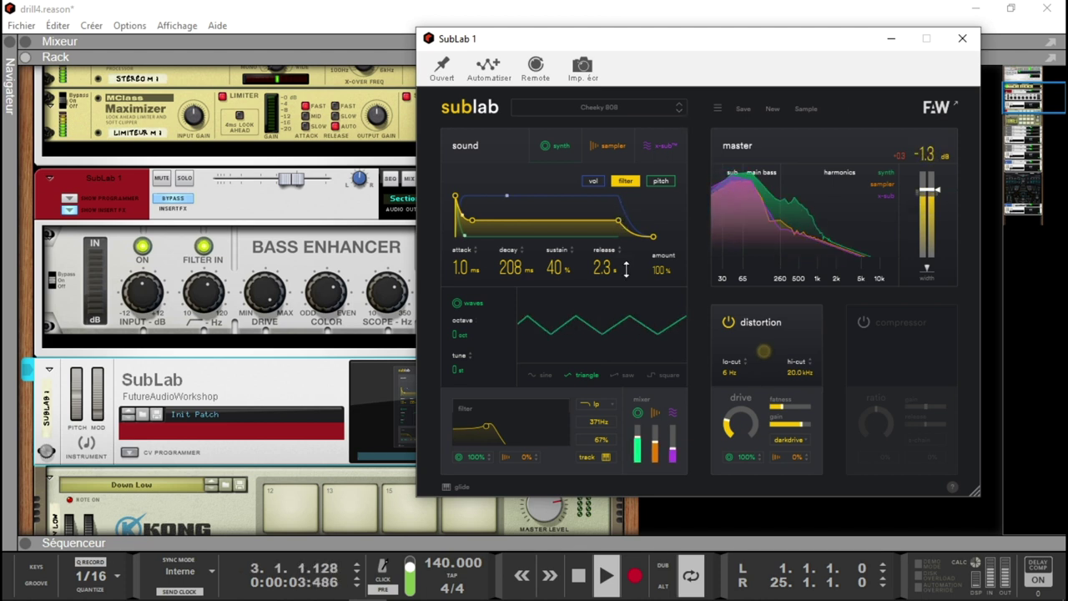
Strengthen the distortion of Cheeky 808 by raising its drive and fatness, with hi-cut set to 133 Hz
drag(740, 419, 742, 350)
drag(788, 378, 788, 426)
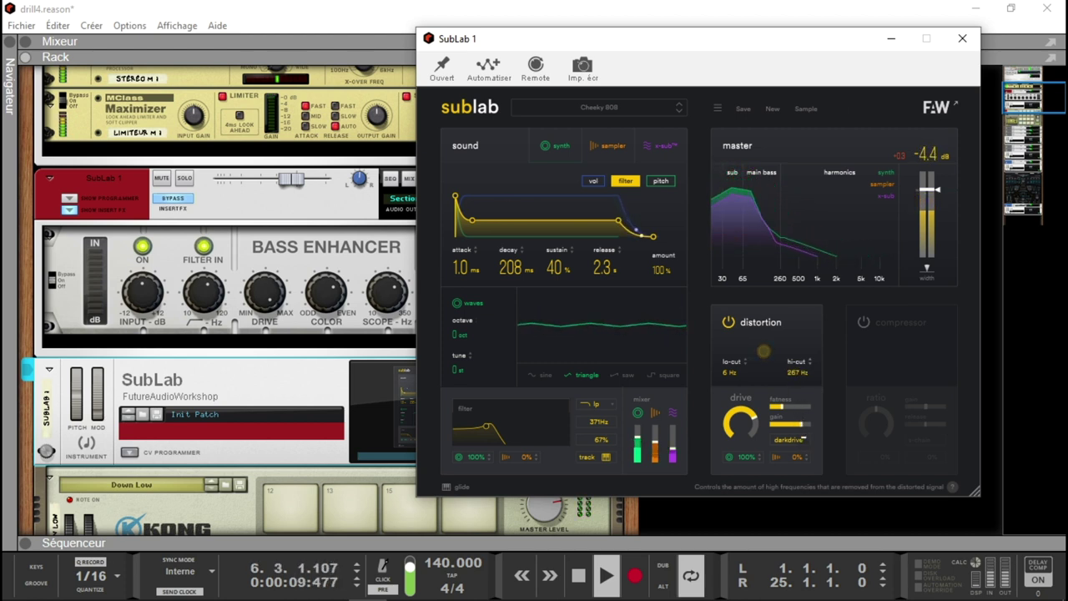
drag(763, 350, 764, 351)
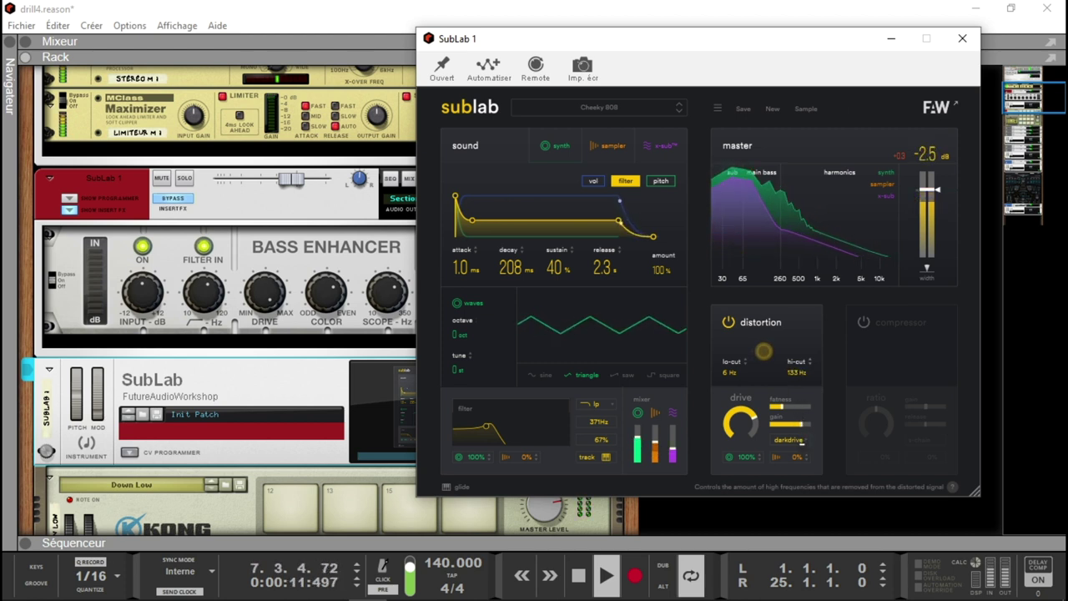
drag(784, 405, 810, 402)
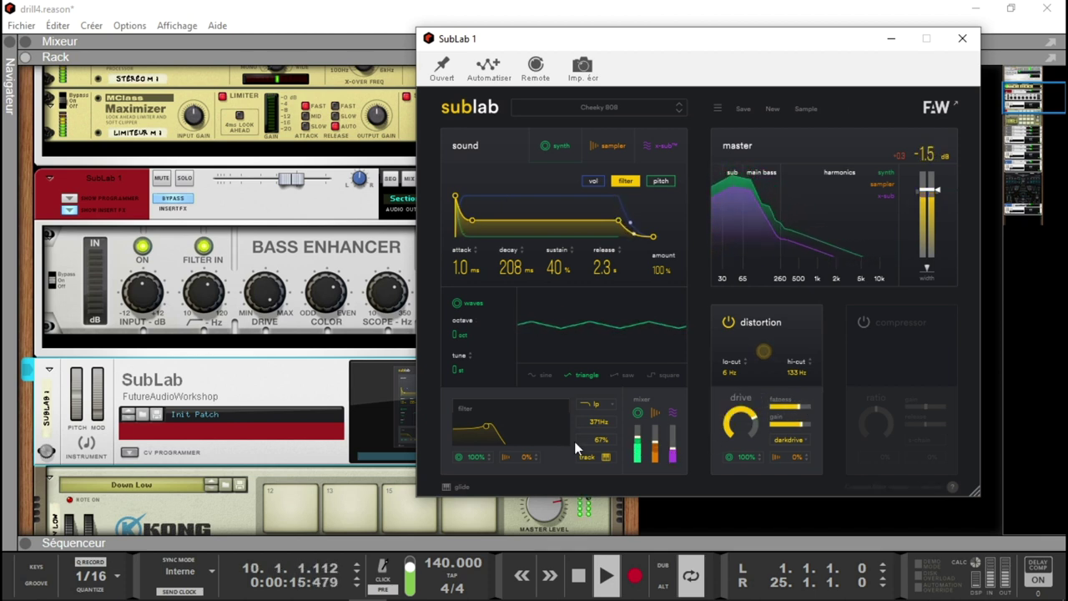
Set the filter to 2.78 kHz cutoff and 43% resonance, apply it to 100% of the sampler, and check the sampler layer
drag(504, 435, 514, 430)
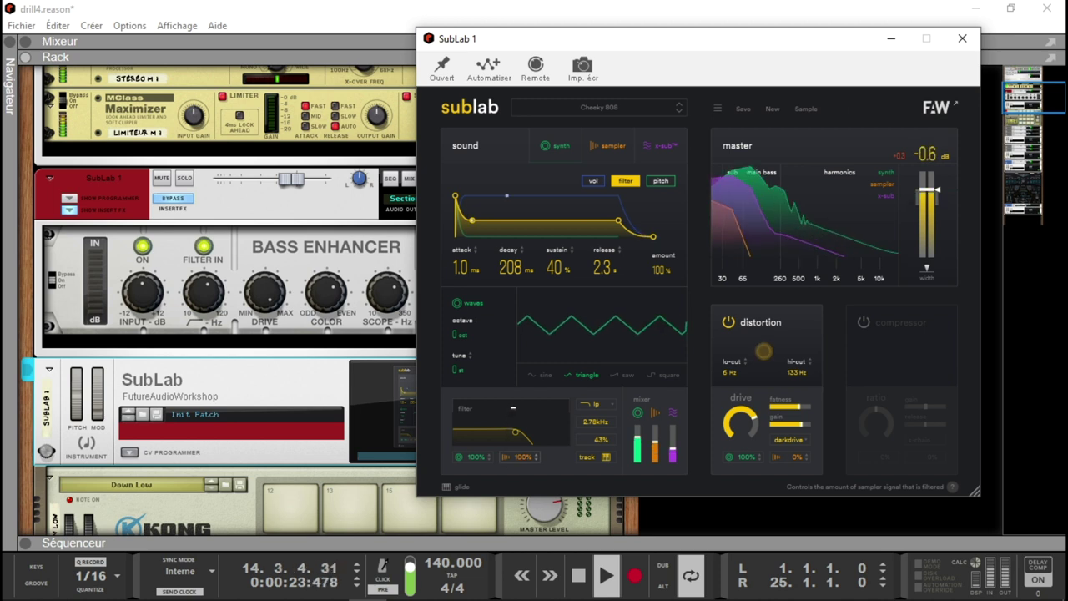
click(614, 146)
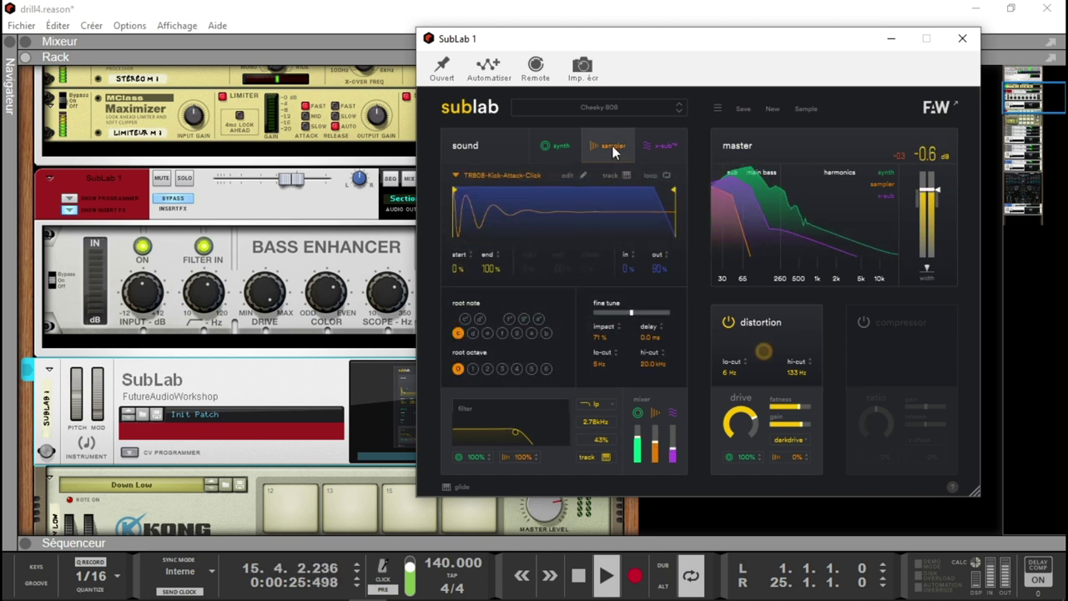
click(555, 147)
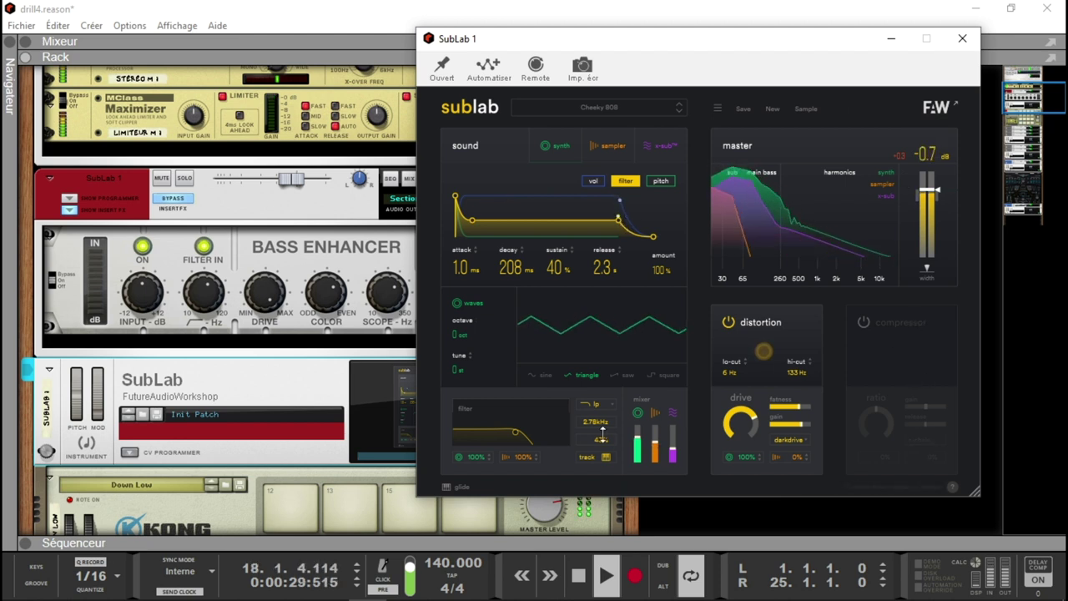
Stop playback, reveal the SubLab 1 track in the sequencer, and set the glide time to 1/4
click(451, 492)
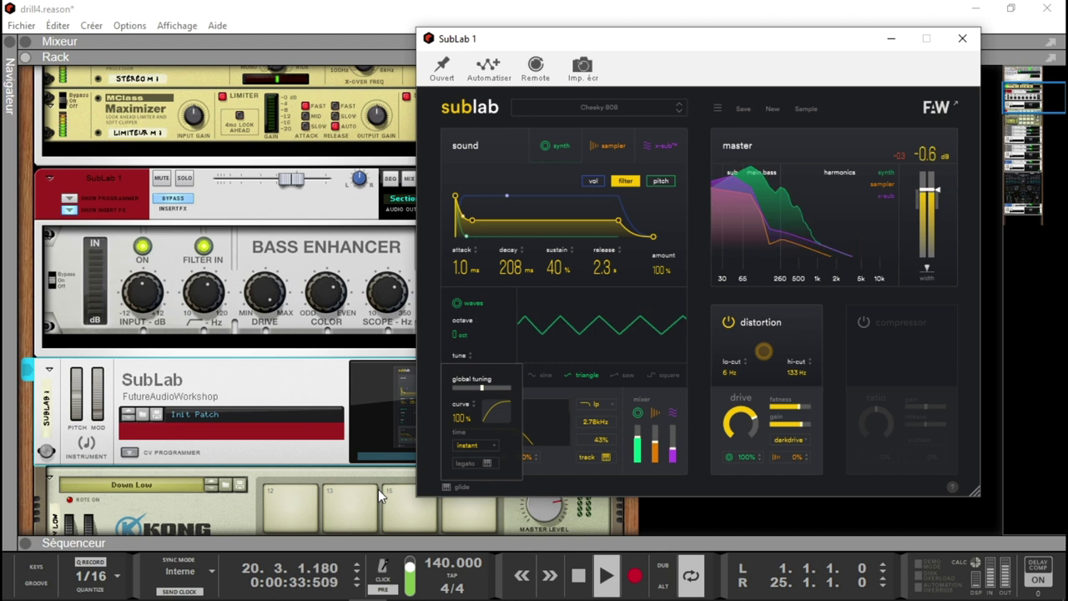
click(578, 582)
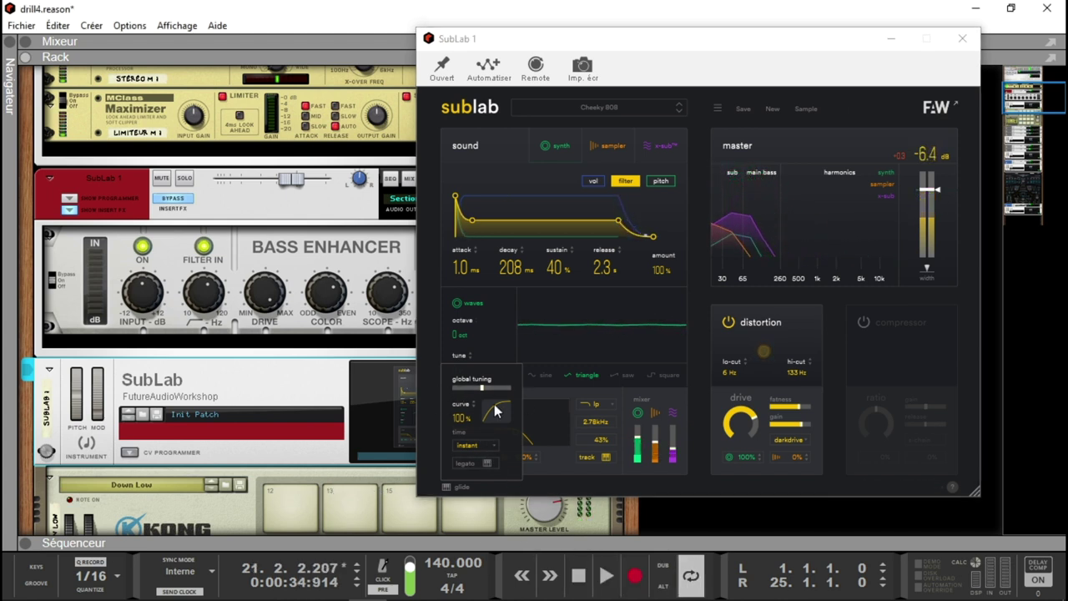
click(480, 449)
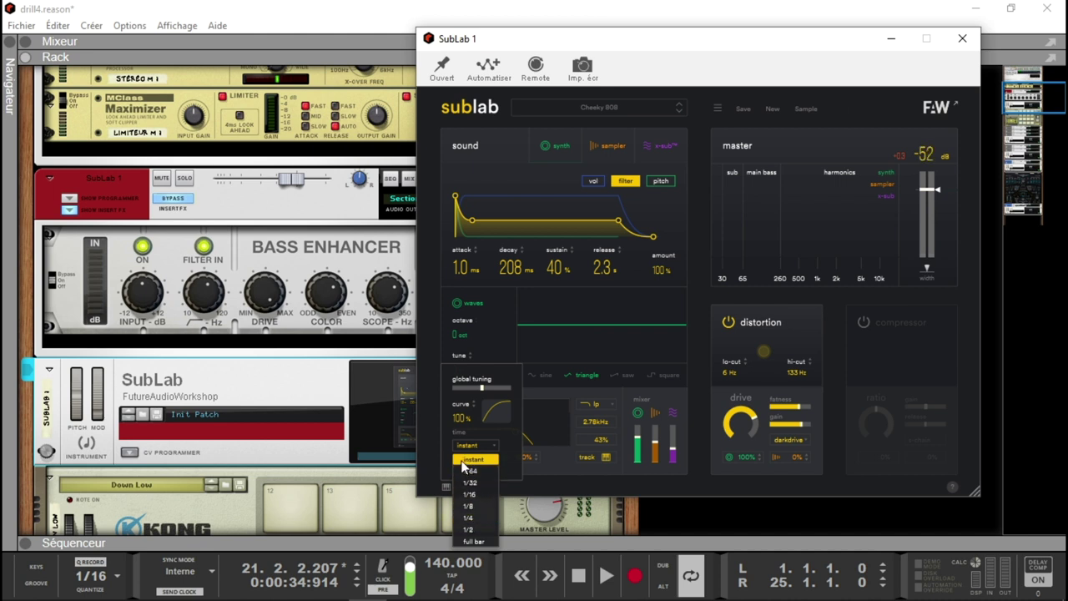
click(27, 544)
click(57, 317)
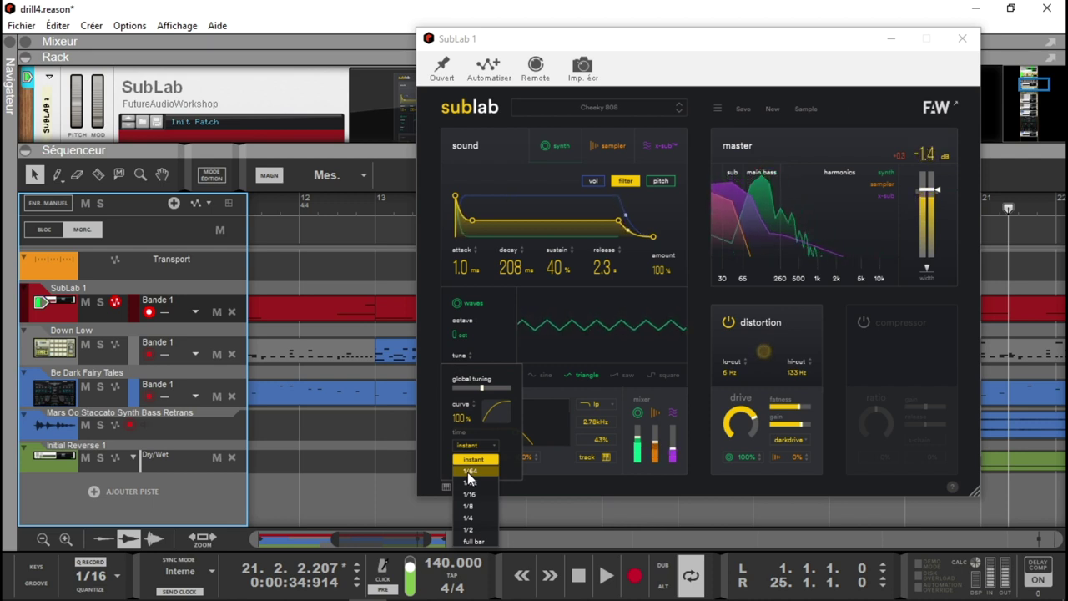
click(465, 523)
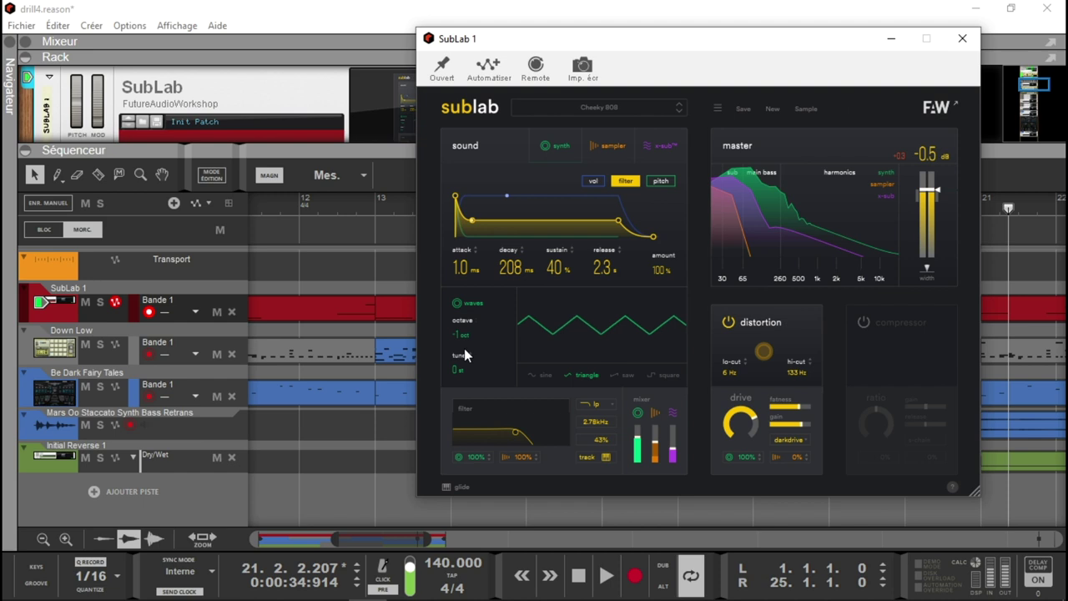
Play the song from the start with the SubLab 1 track soloed and reopen the glide settings
key(space)
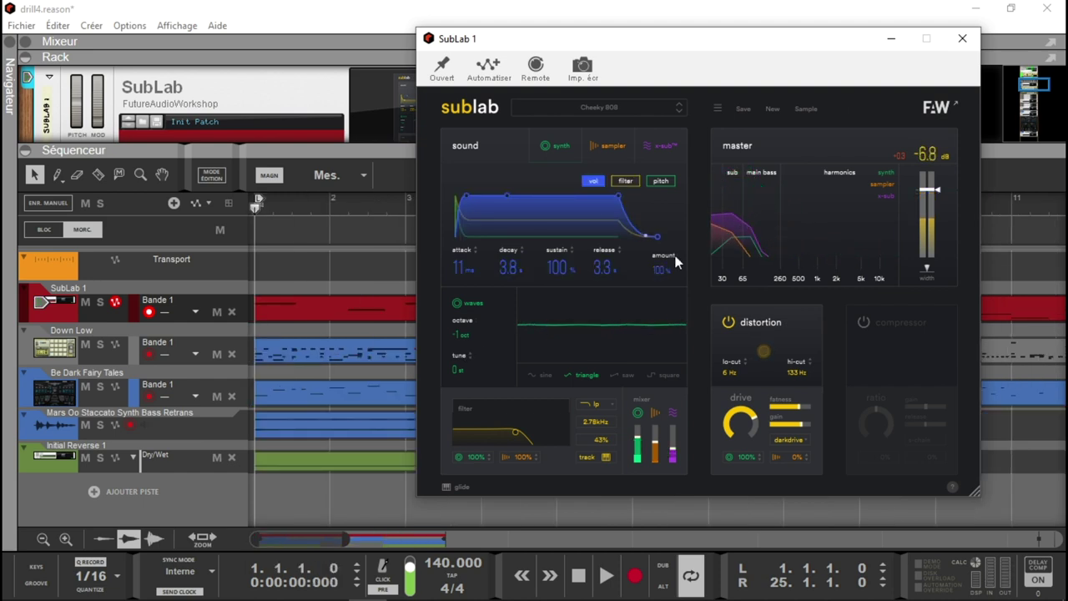
click(578, 576)
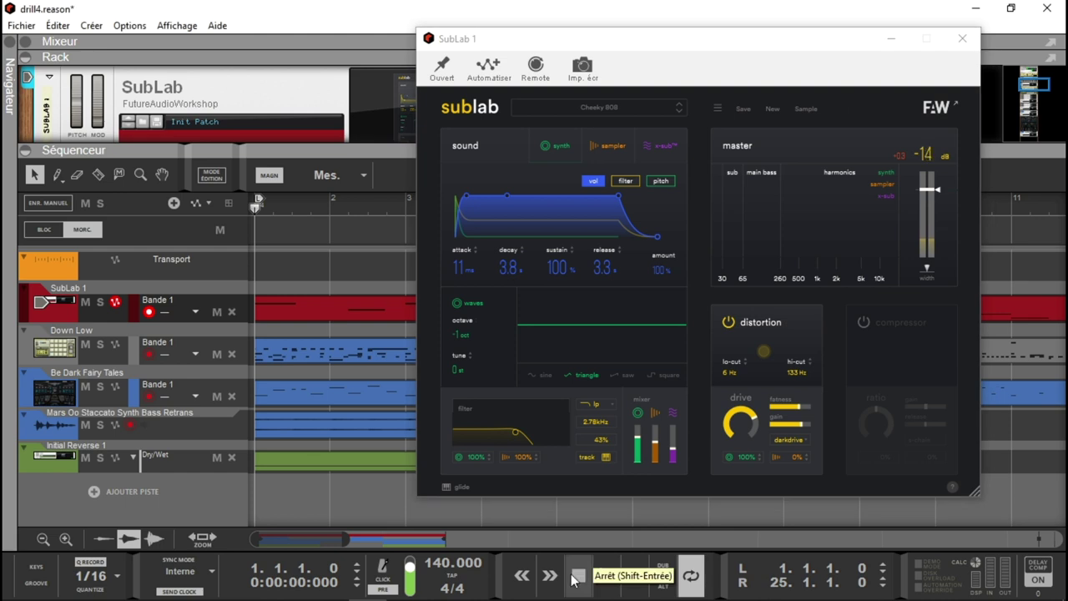
click(599, 578)
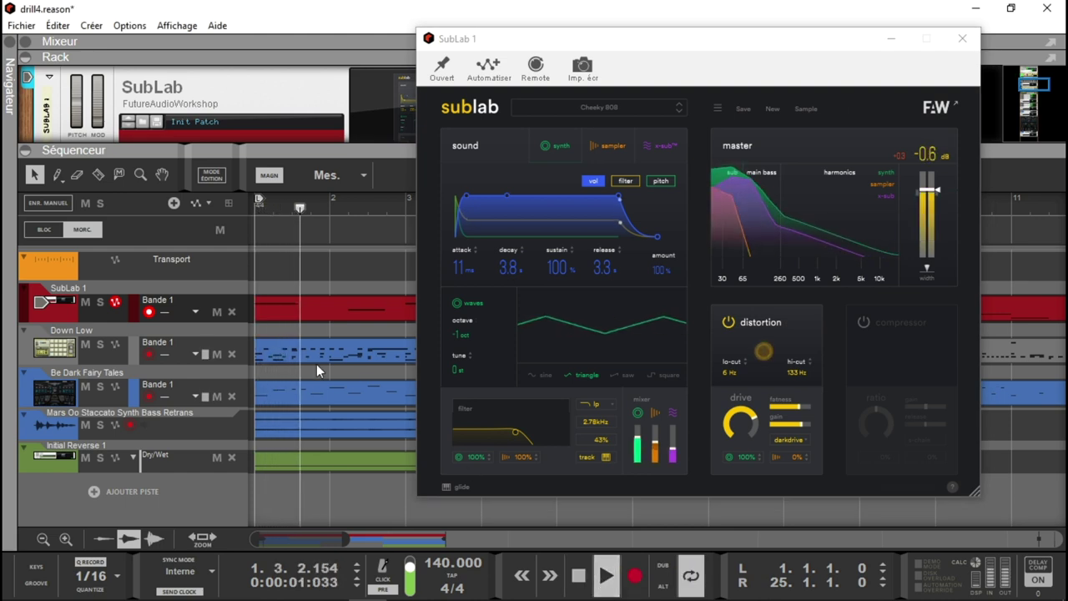
click(100, 302)
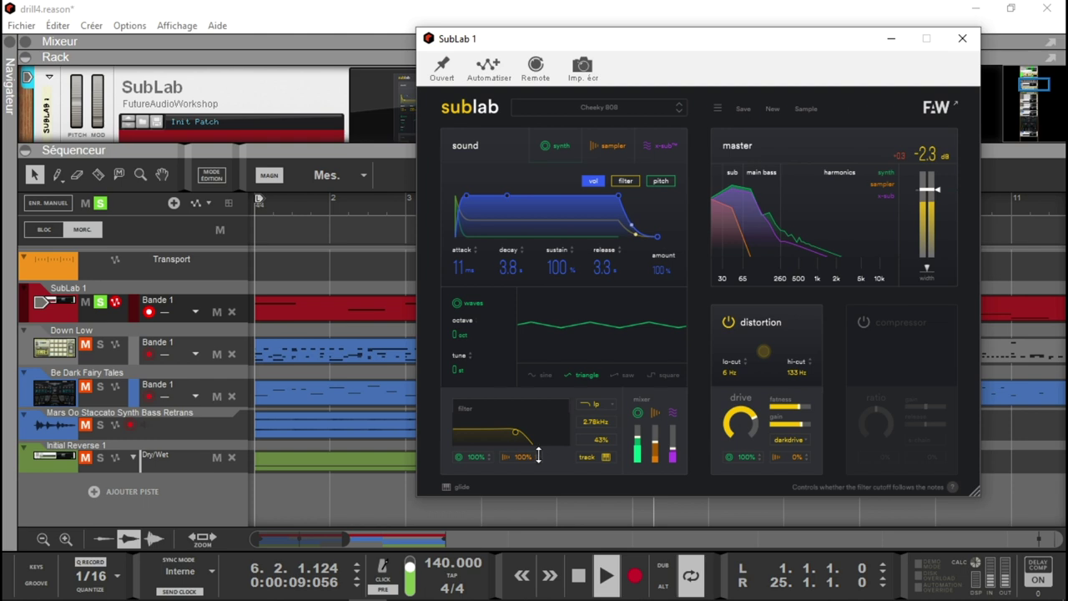
click(452, 489)
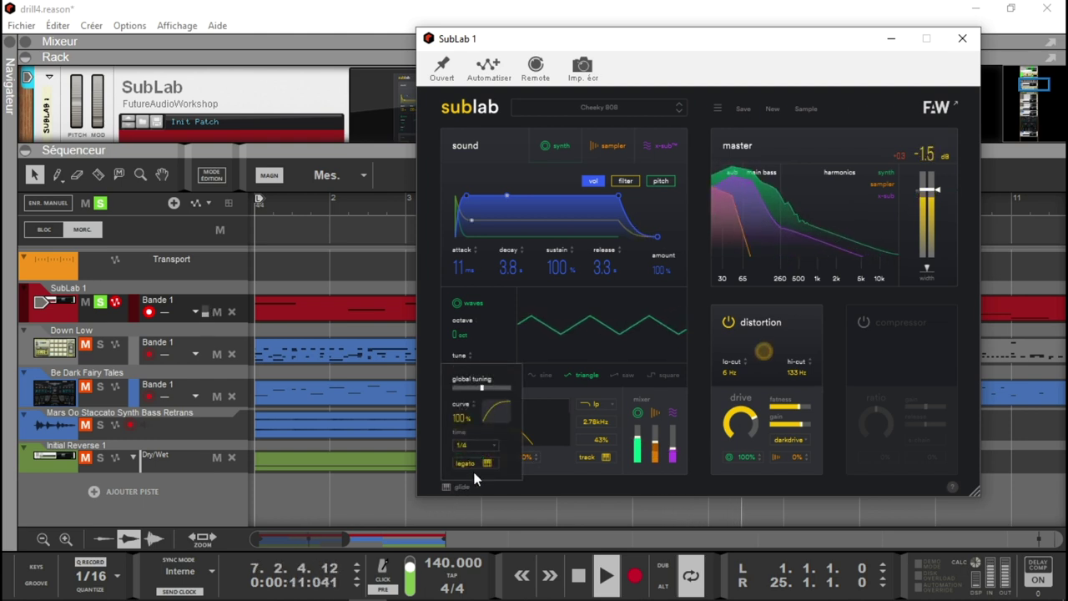
Shorten the glide time to 1/64, turn off legato, and close the glide settings
click(476, 445)
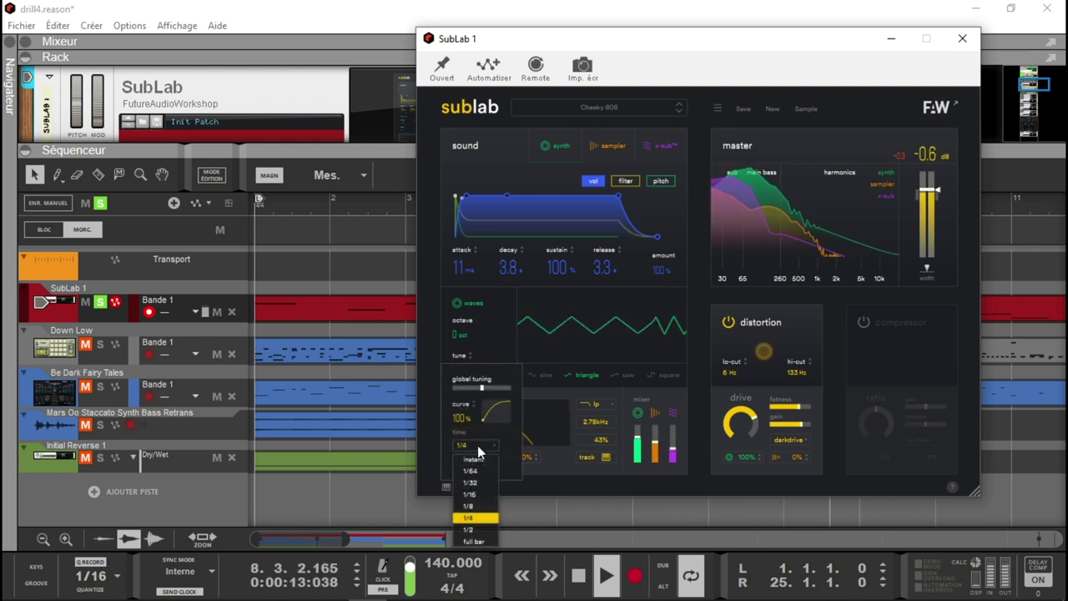
click(476, 471)
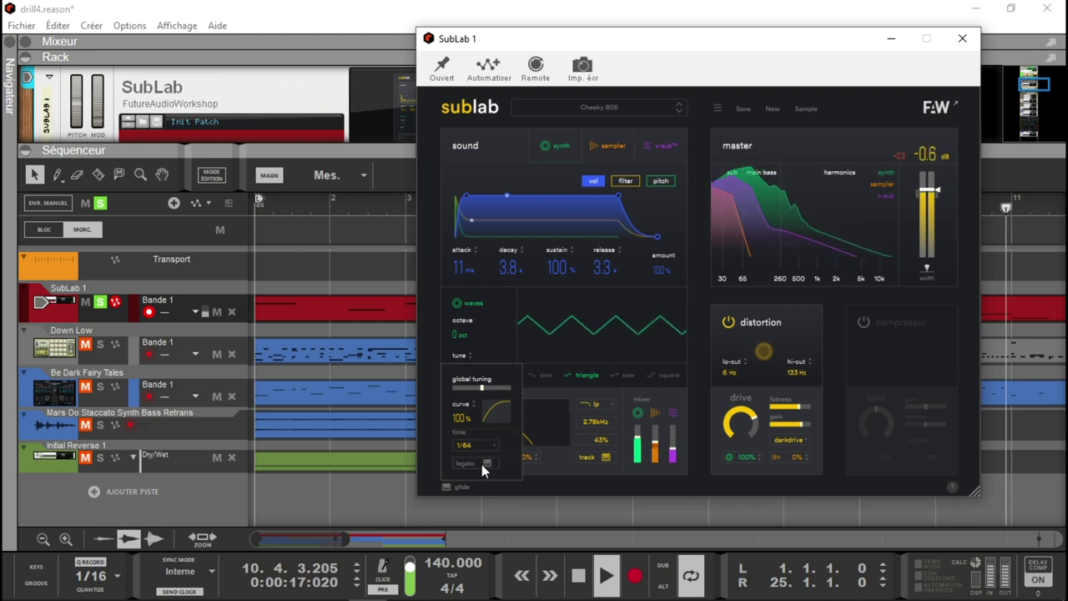
click(449, 487)
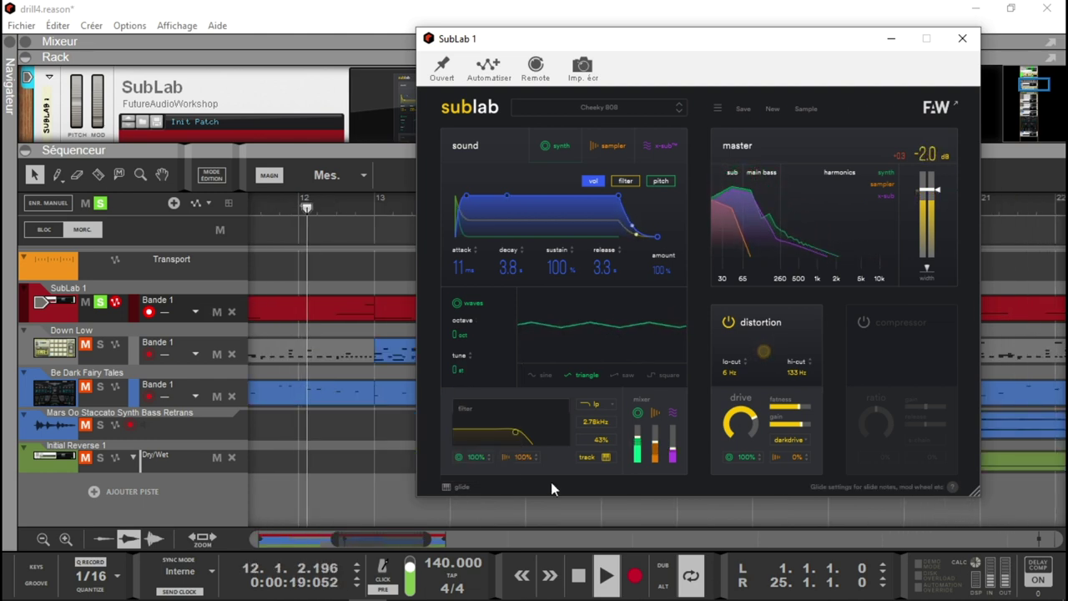
Enable SubLab's compressor with a -14 dB threshold, stop playback, and close the synth window
click(862, 322)
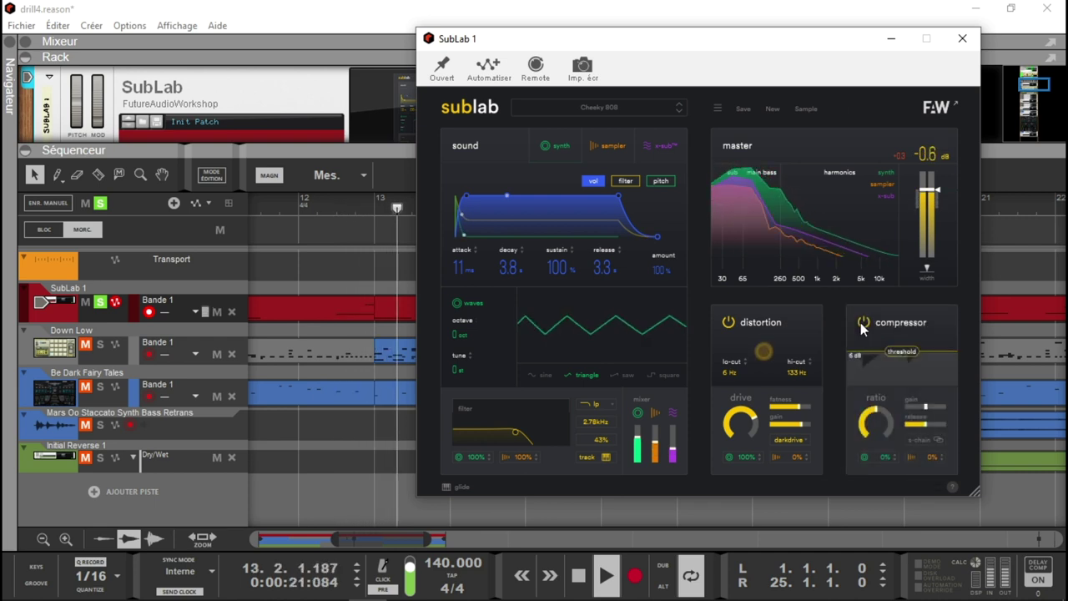
drag(892, 343, 894, 359)
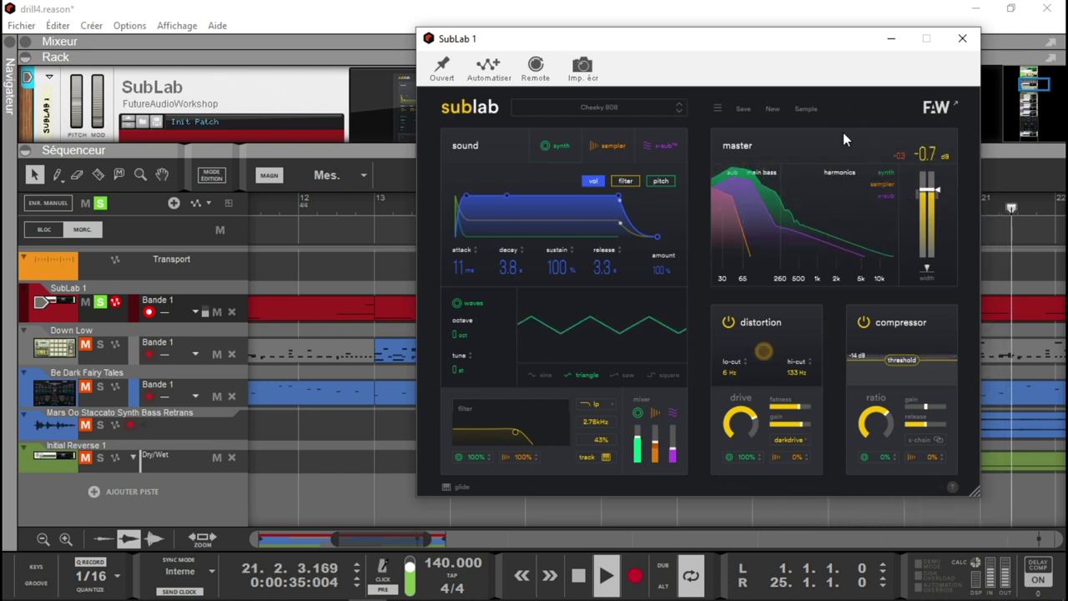
key(space)
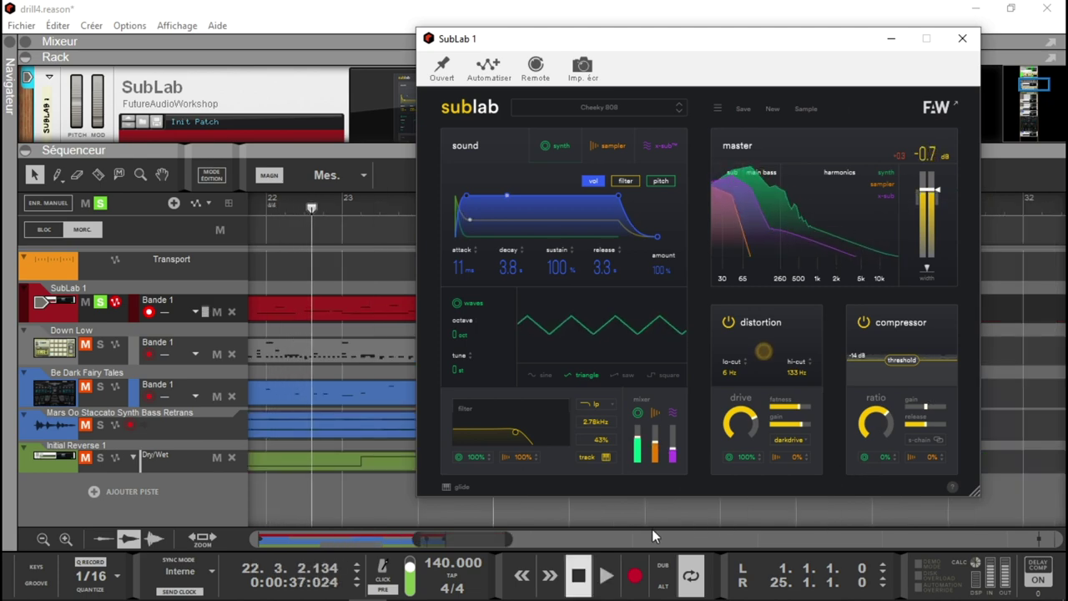
click(962, 38)
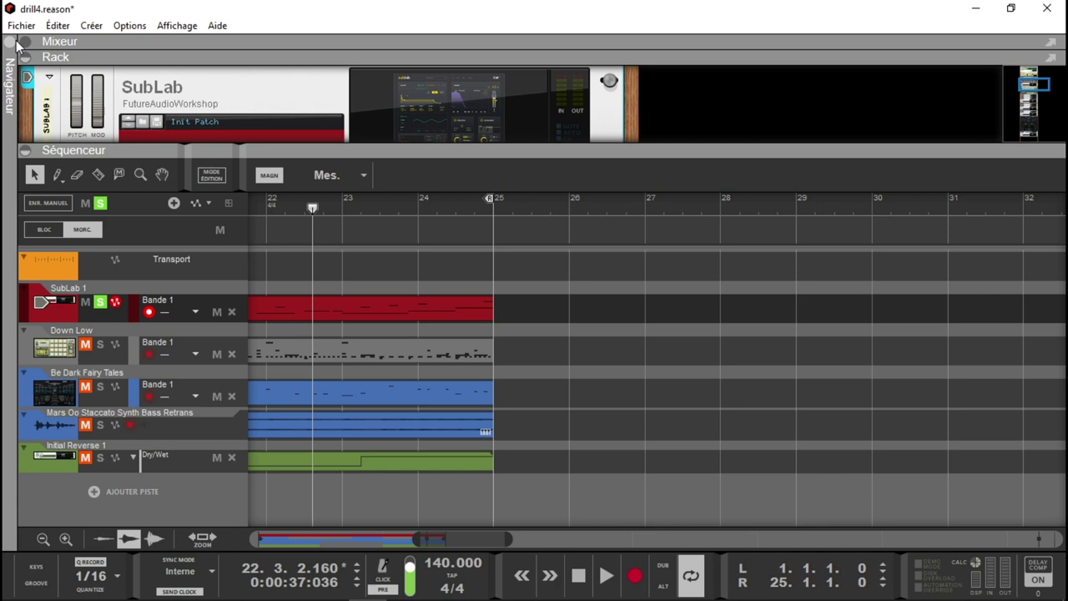
Show the instruments in the browser and expand the Initial Audio folder to view its plug-ins
click(14, 45)
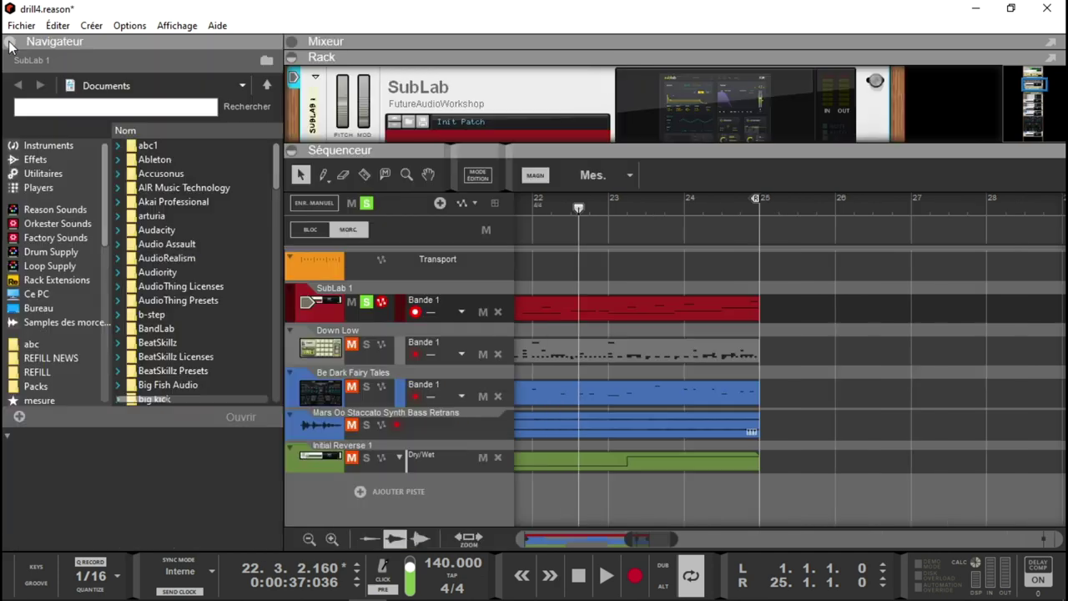
click(47, 146)
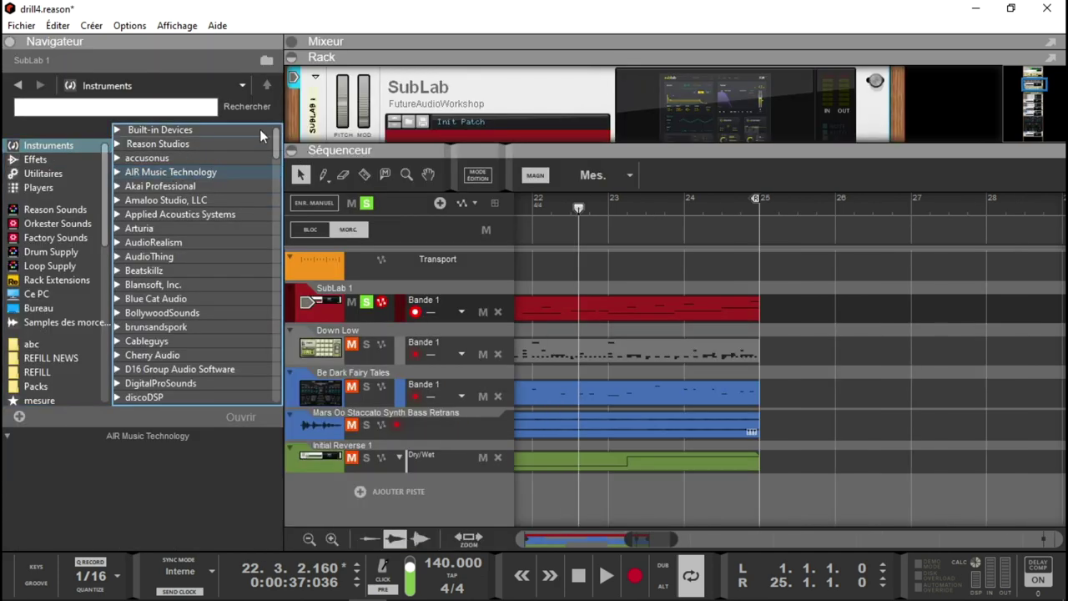
drag(275, 155, 274, 214)
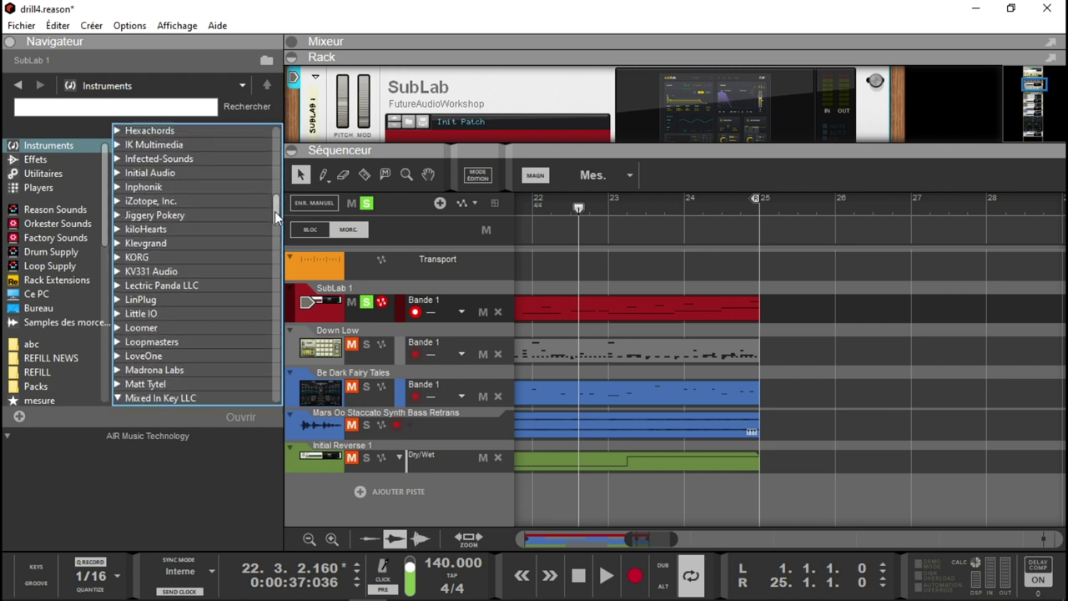
double_click(158, 172)
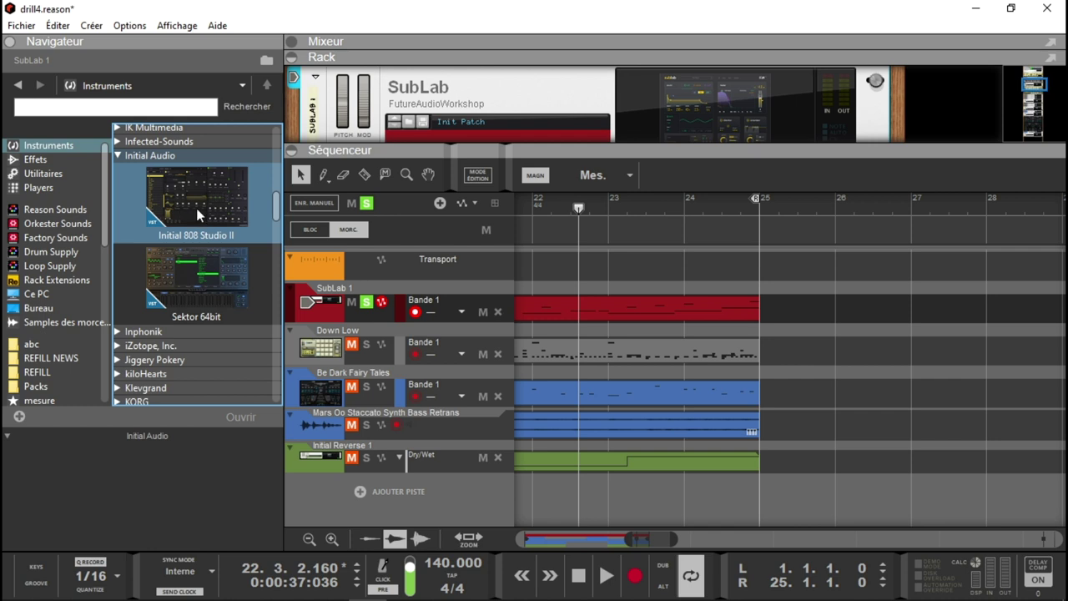
Collapse the Pitchblende and Plugin Boutique folders, expand Rob Papen, and select SubBoomBass2 for viewing
drag(273, 211, 279, 314)
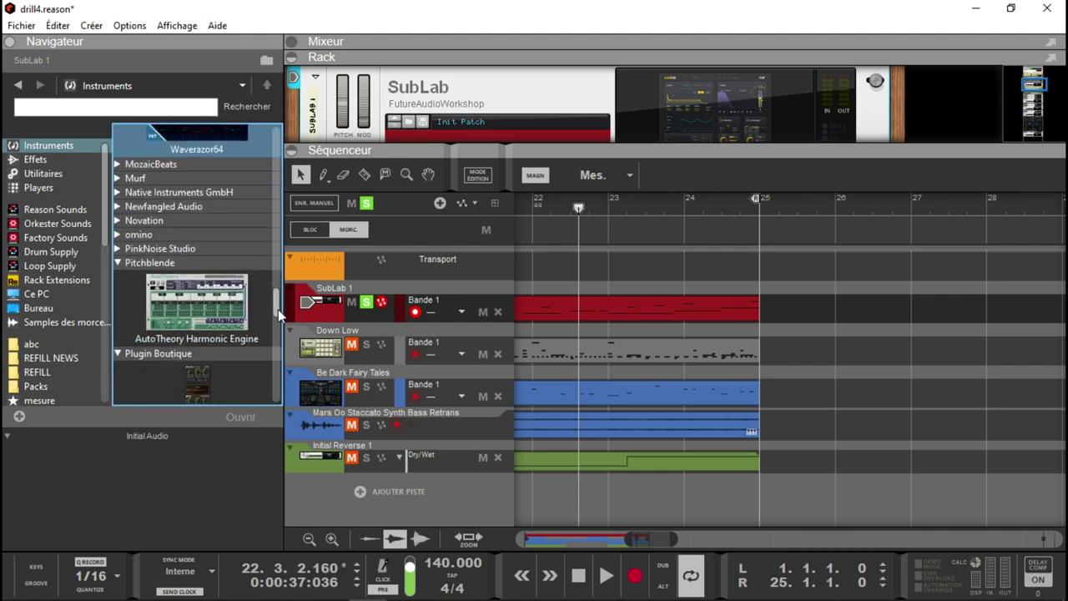
double_click(217, 263)
double_click(217, 276)
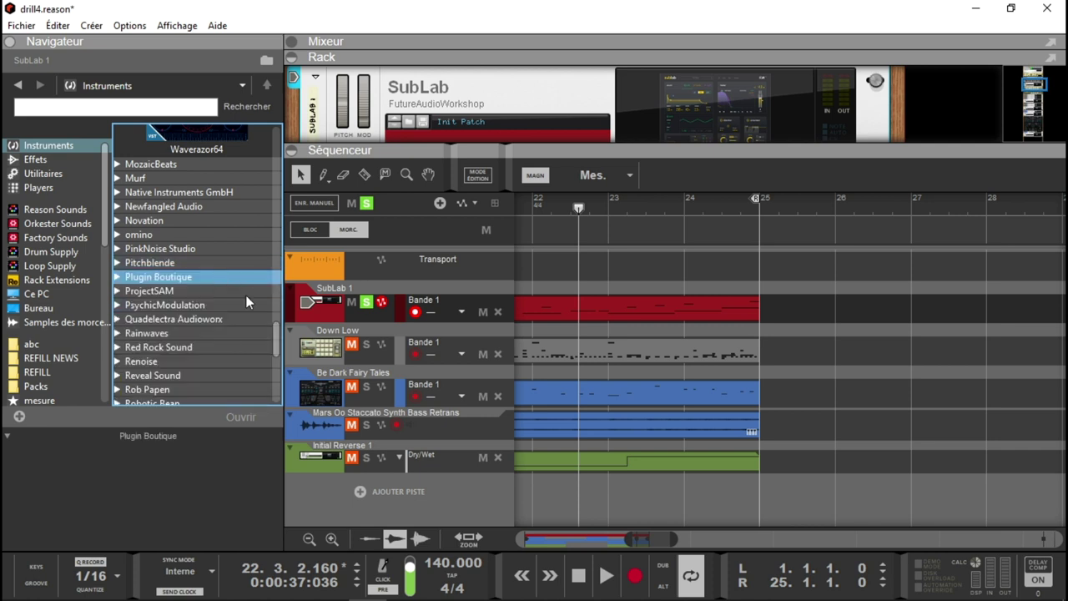
drag(276, 341, 277, 354)
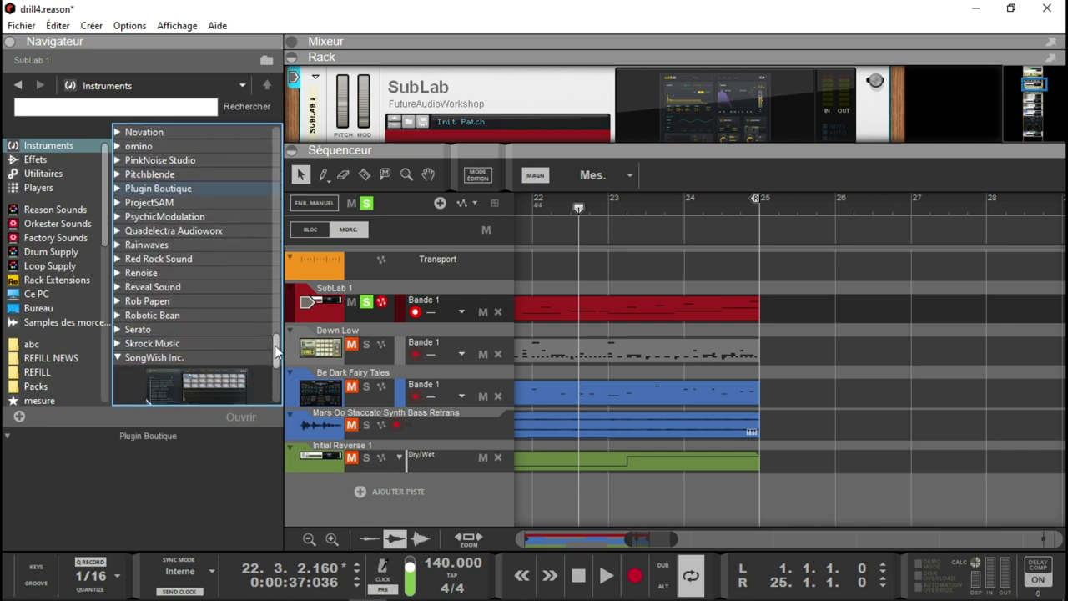
double_click(188, 297)
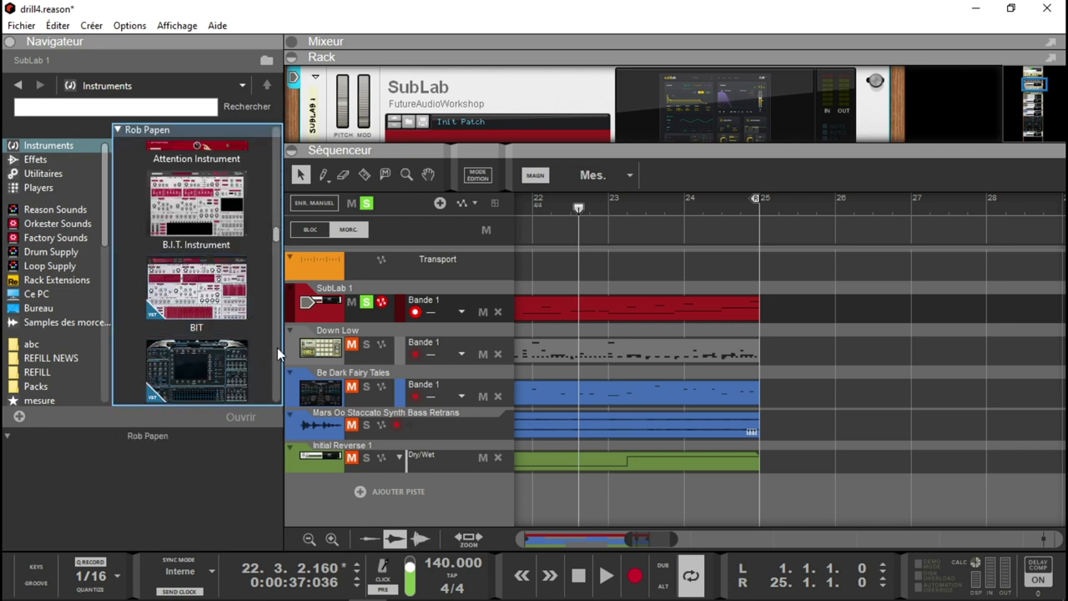
drag(275, 236, 279, 368)
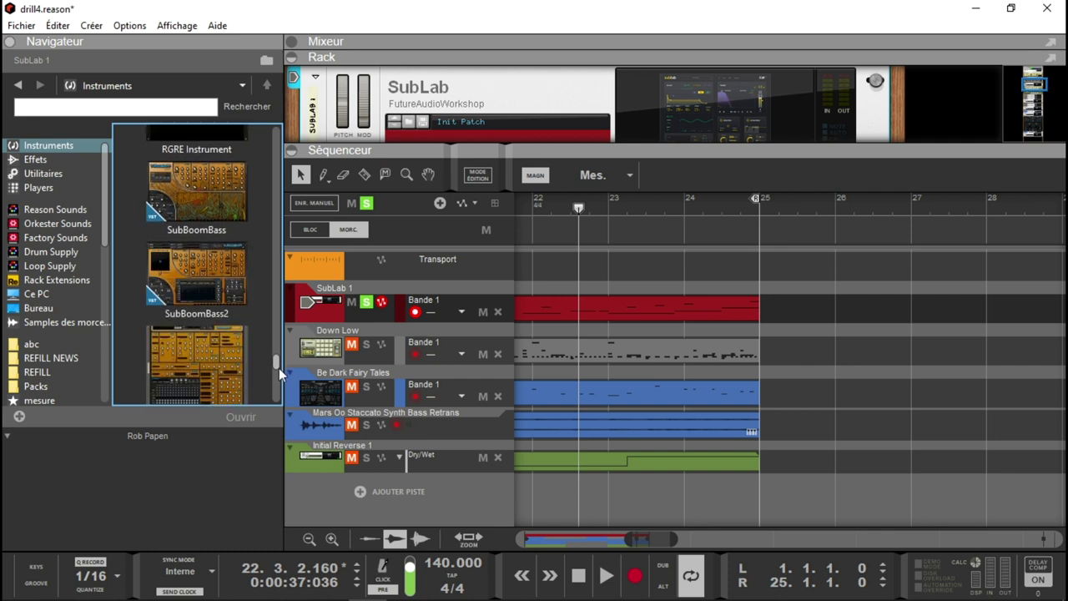
click(209, 276)
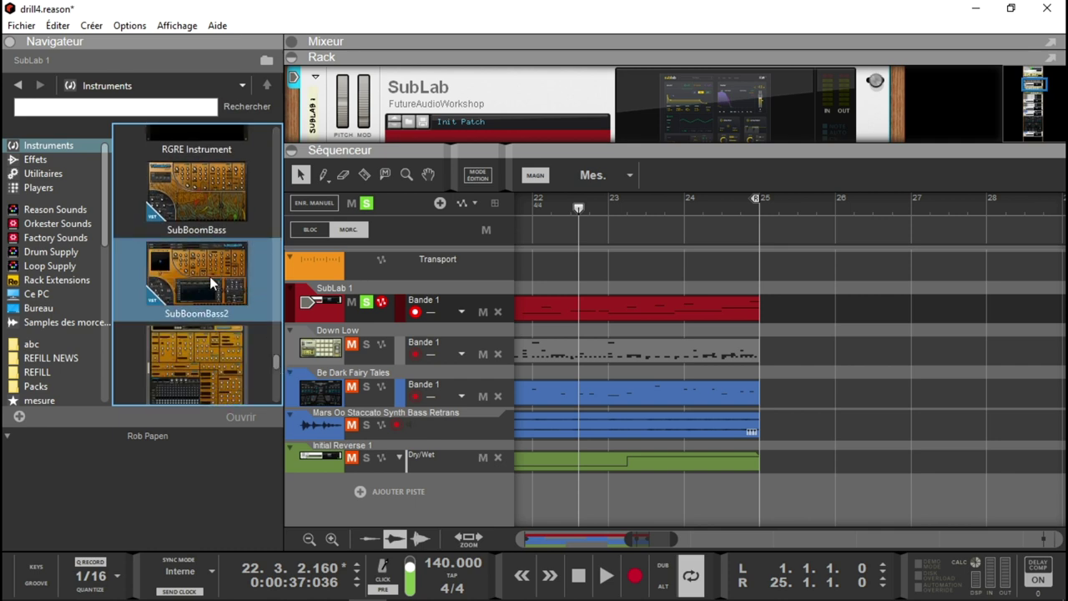
Clear the solo on all tracks and play the full song from the start
click(367, 204)
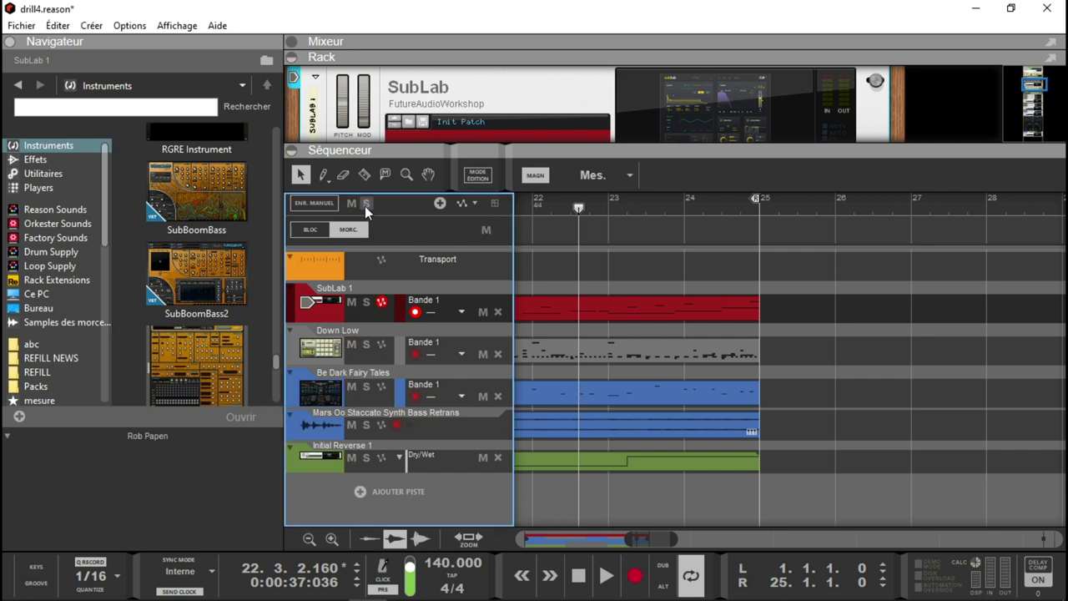
key(Home)
key(space)
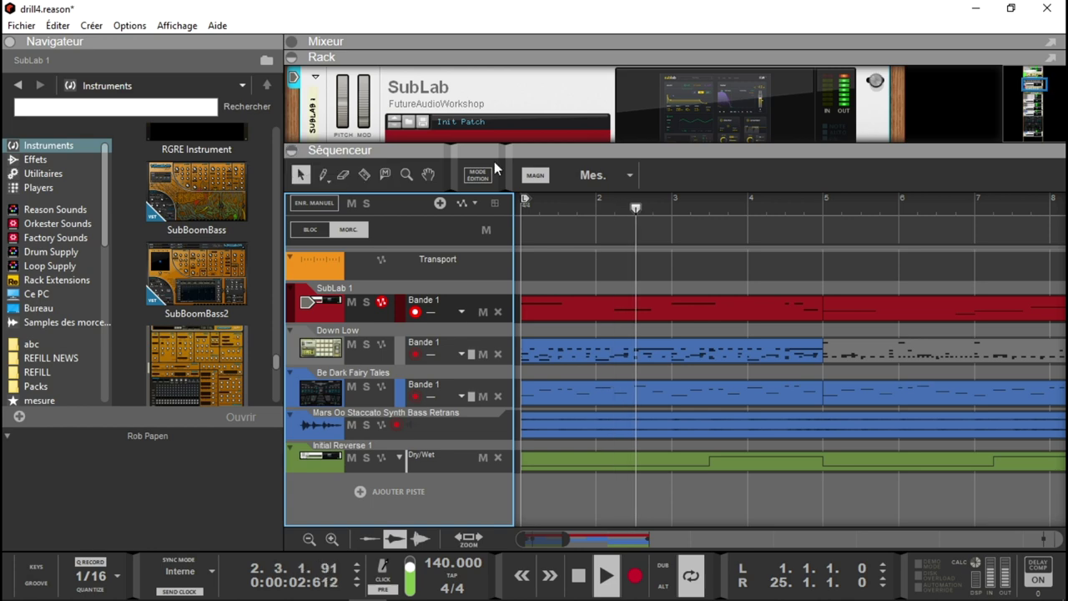
Load the abc 808-2 preset from My Subs into SubLab 1, clear the bank filter, and close the synth window
click(708, 121)
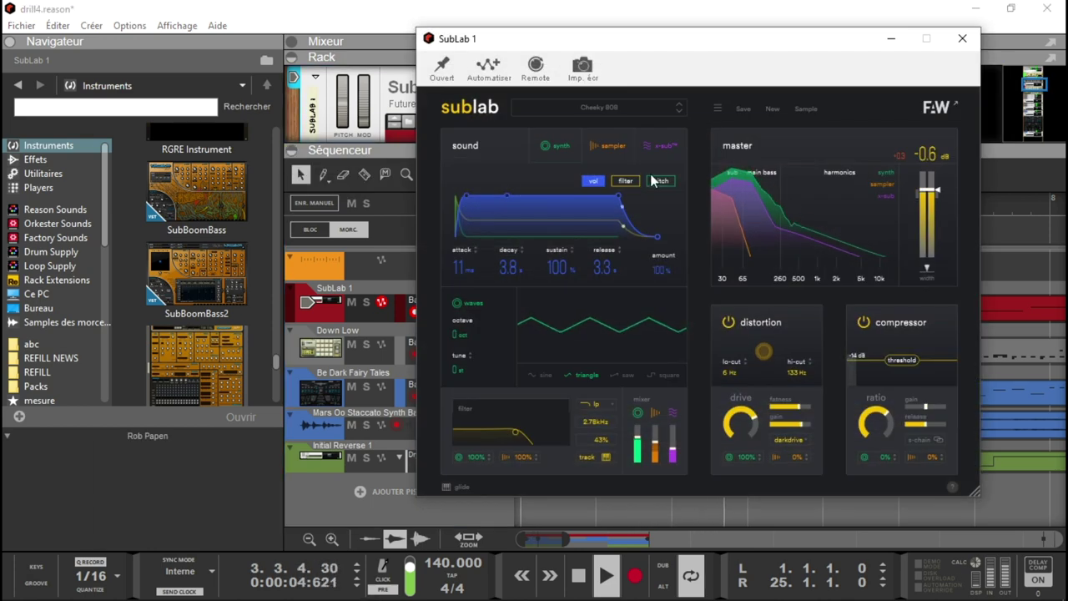
click(624, 115)
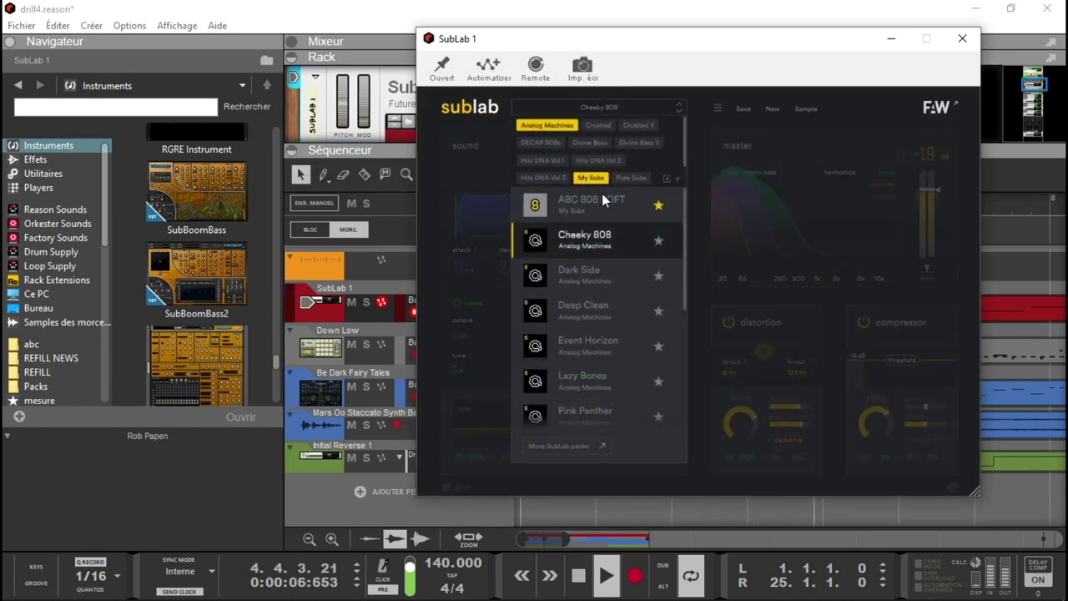
click(550, 126)
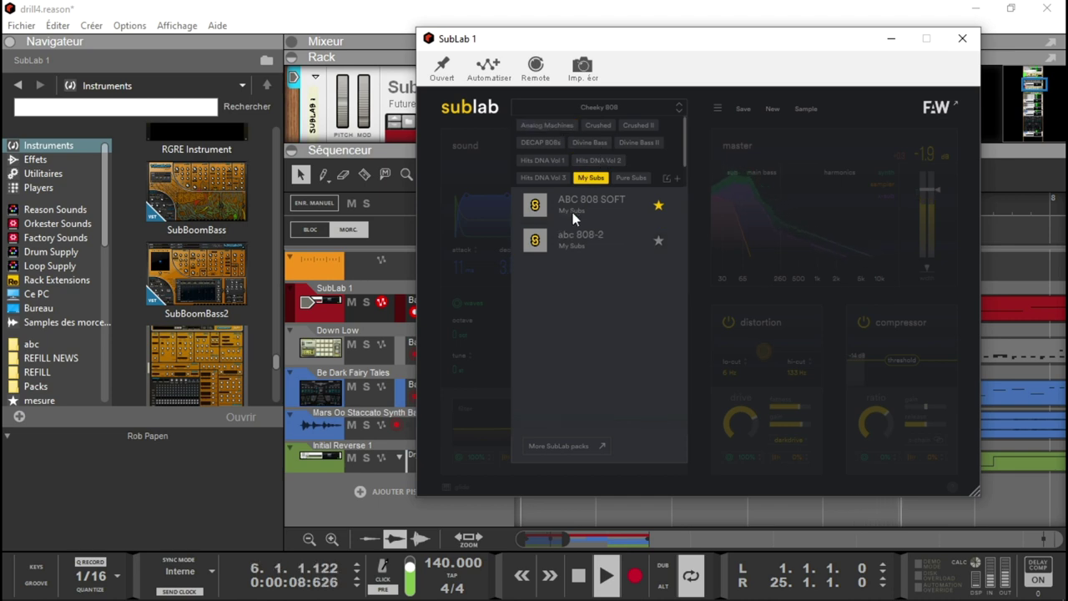
click(584, 246)
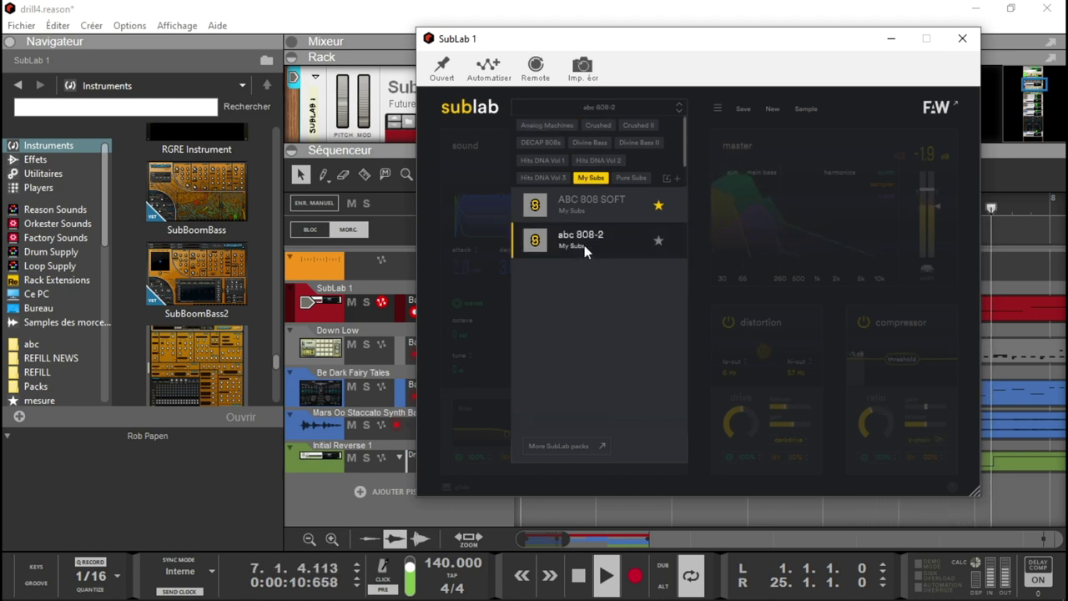
click(597, 179)
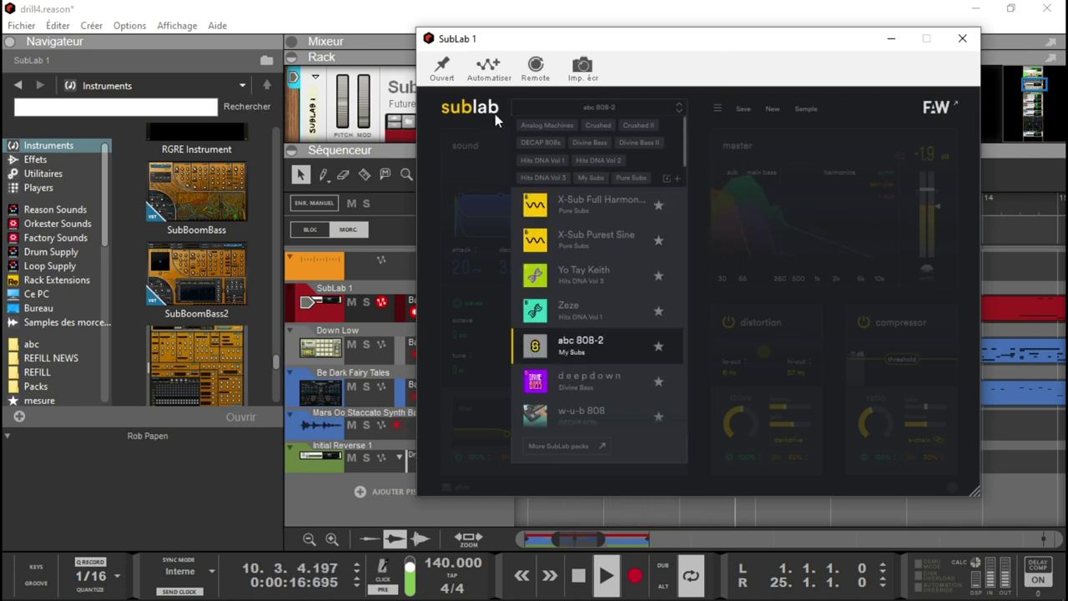
click(589, 106)
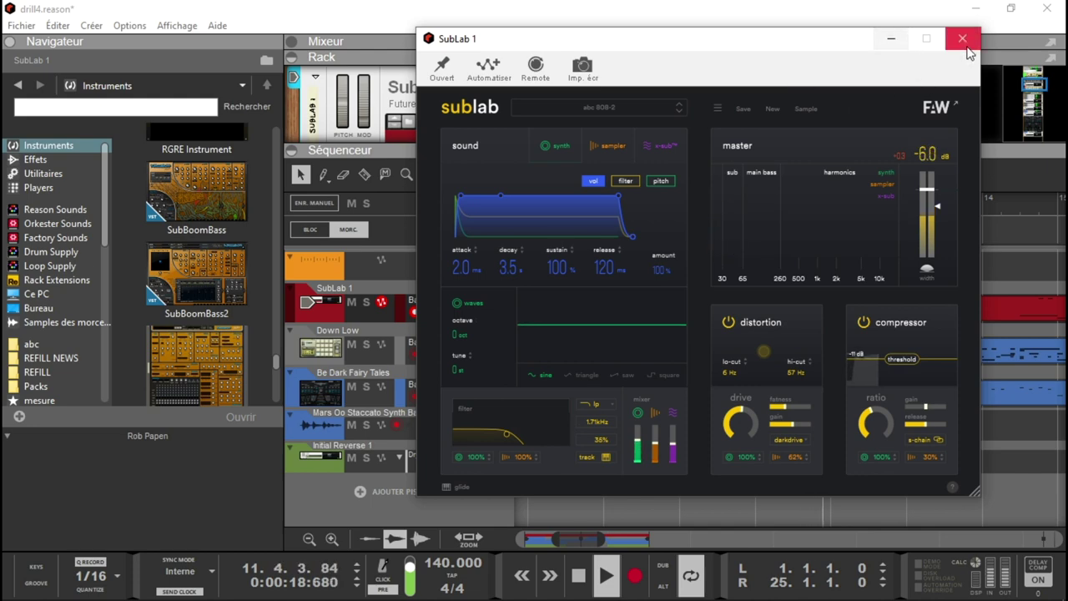
click(962, 39)
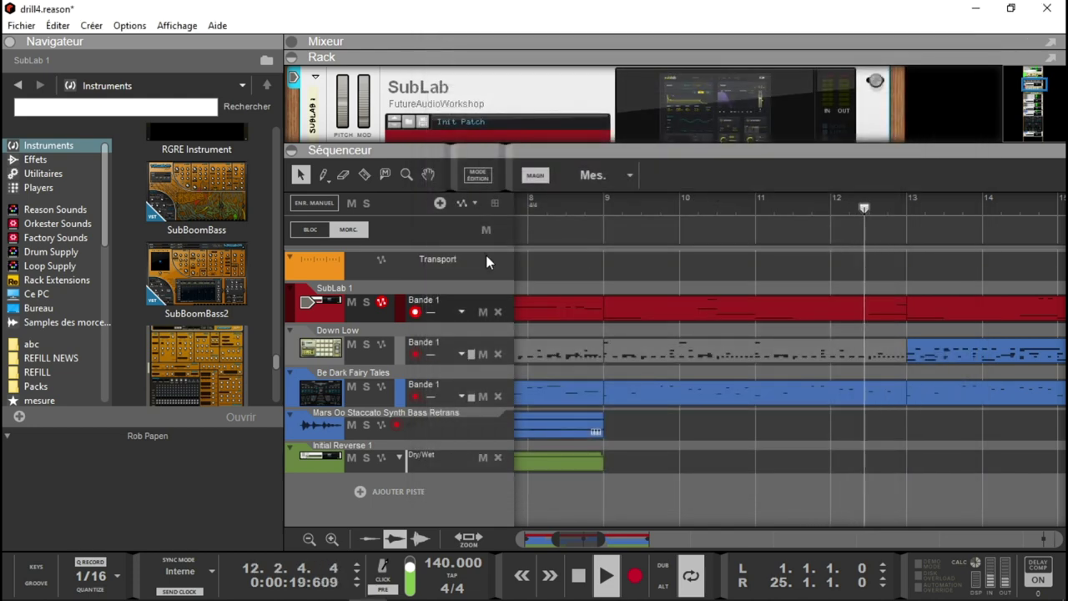
Expand the rack and examine the devices from SubLab's Bass Enhancer insert down to Initial Reverse
click(289, 149)
scroll(384, 174, up, 5)
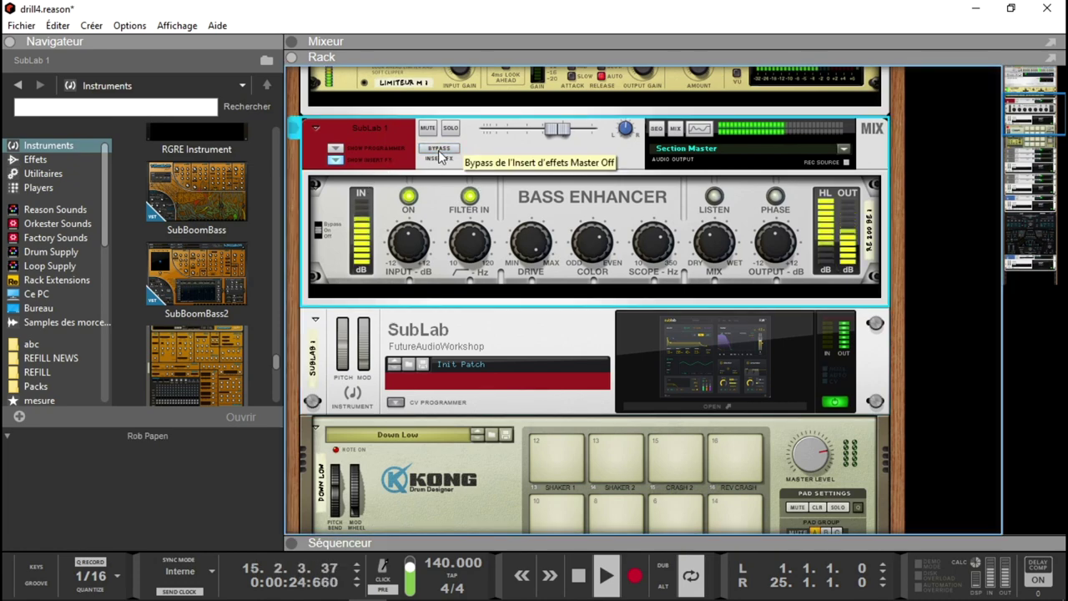
click(1048, 137)
drag(1047, 138, 1063, 258)
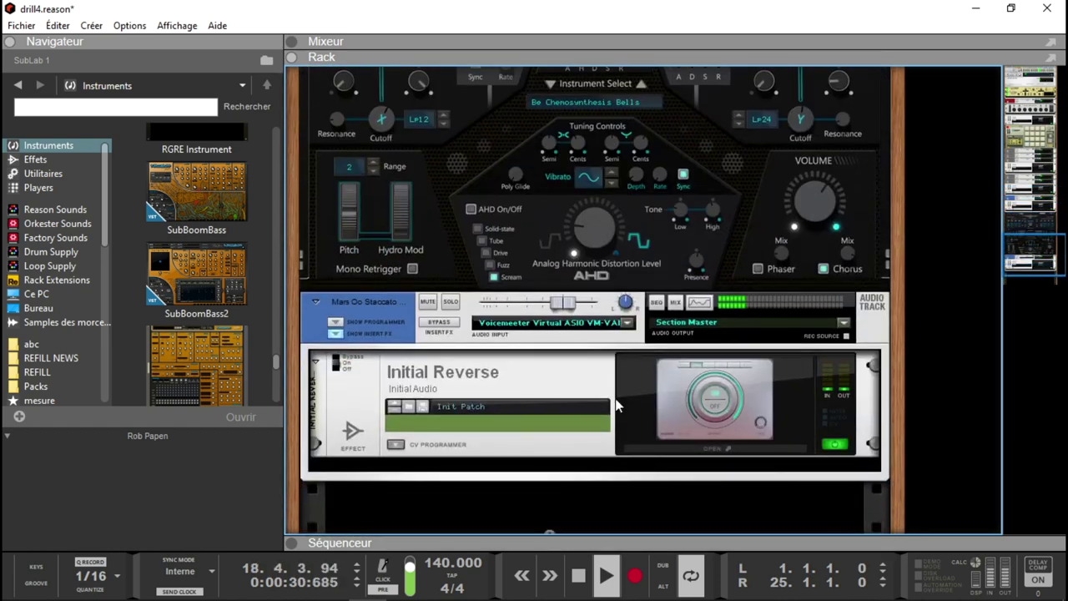
Bring back the sequencer and hide the rack and browser so the arrangement fills the window
click(293, 543)
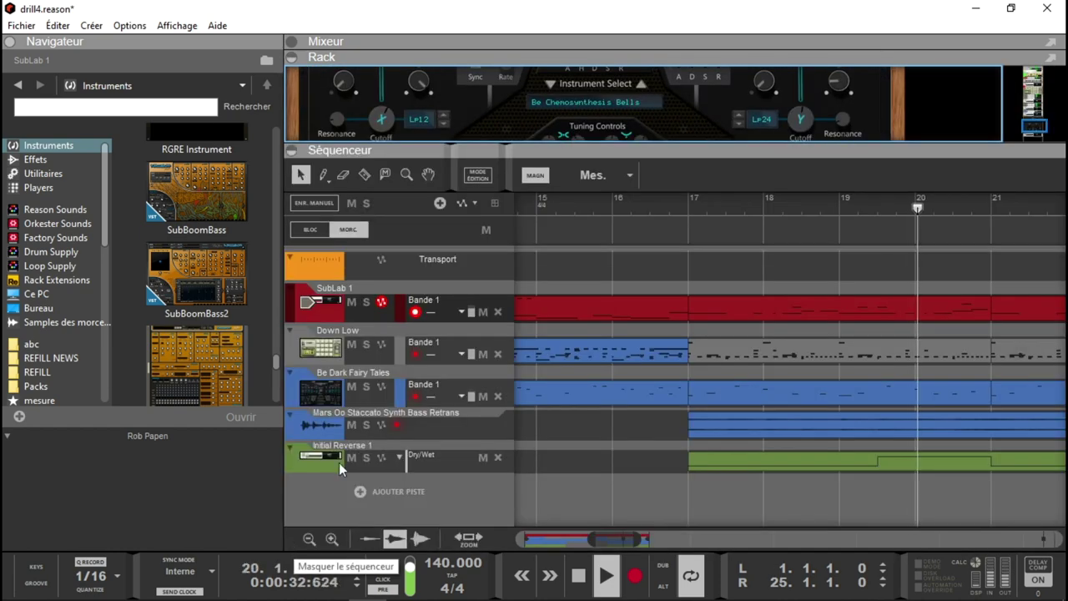
click(293, 57)
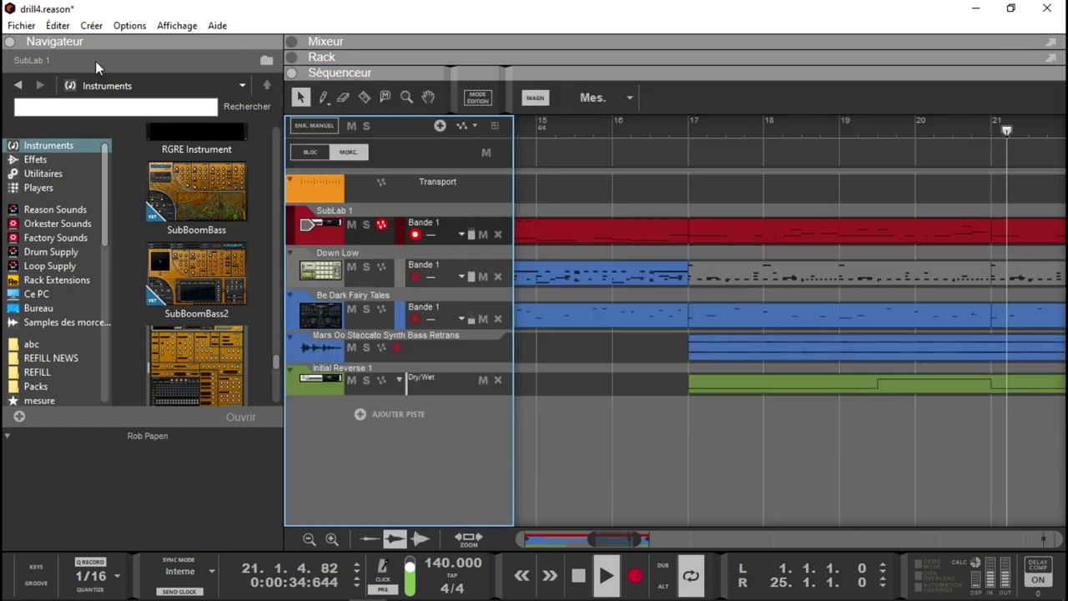
click(10, 43)
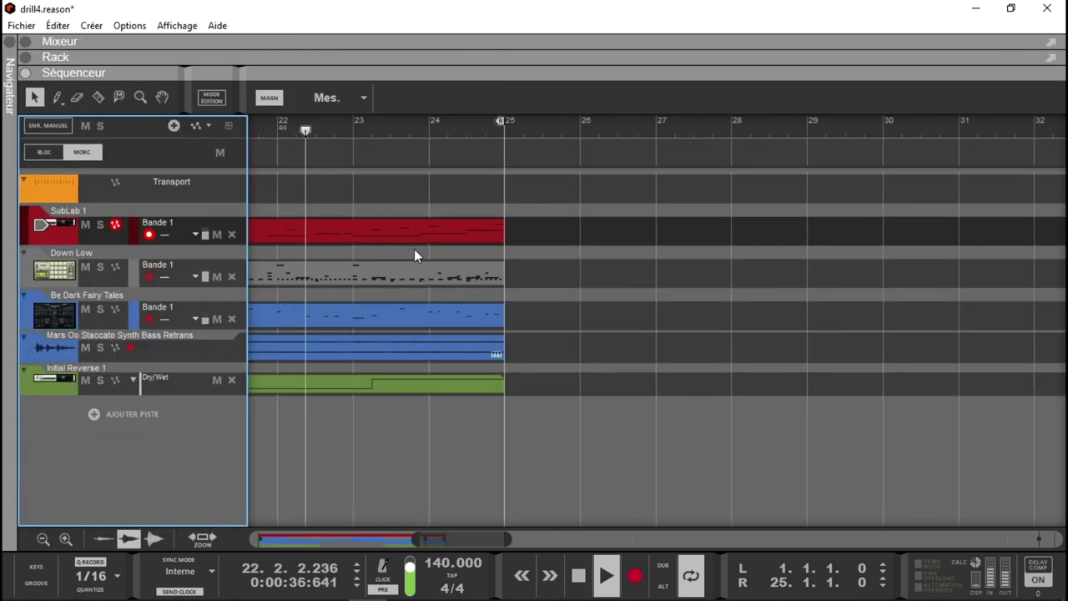
Audition the SubLab 1 track soloed from the song's start, clear its solo, and stop playback
click(100, 226)
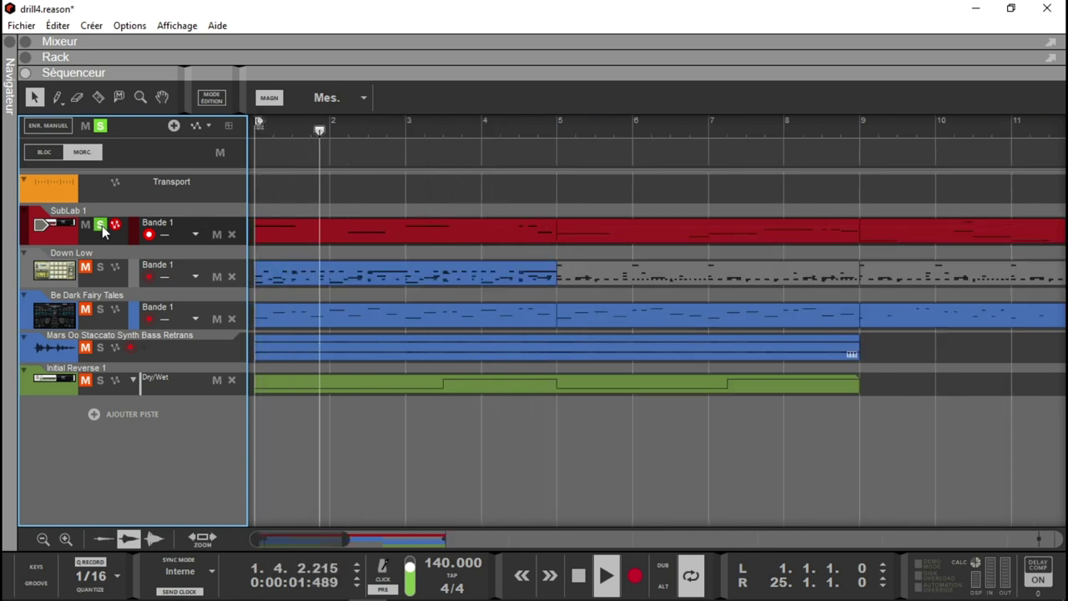
click(101, 225)
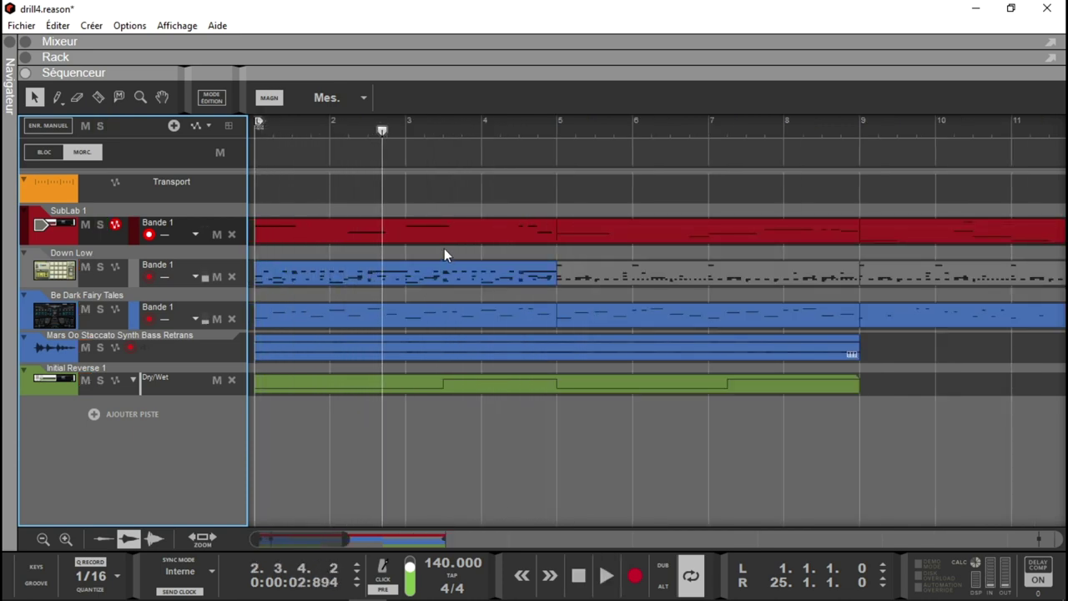